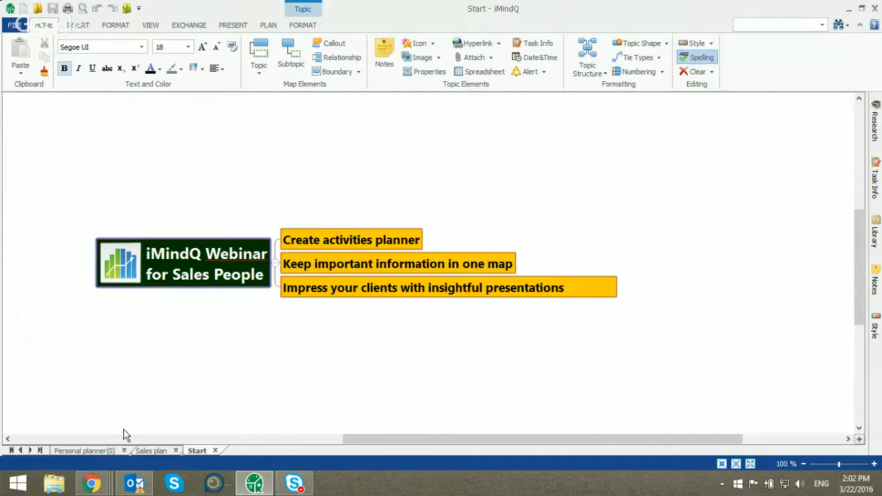
Show the Personal planner(0) map and expand its Tasks and Actual clients branches
{"action": "left_click", "coordinate": [77, 451]}
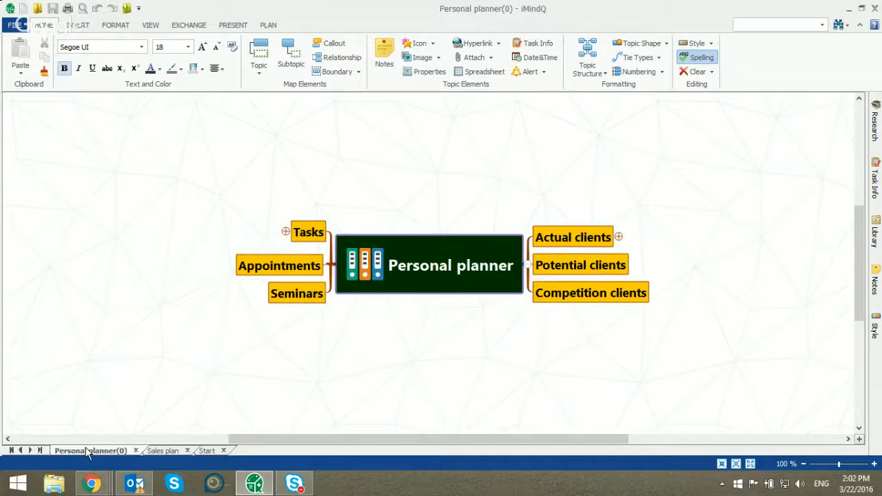
{"action": "left_click", "coordinate": [253, 231]}
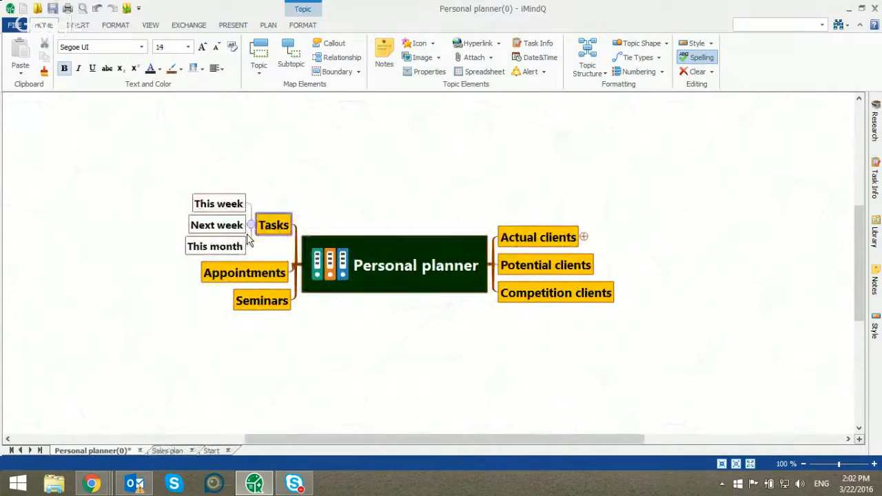
{"action": "left_click", "coordinate": [583, 237]}
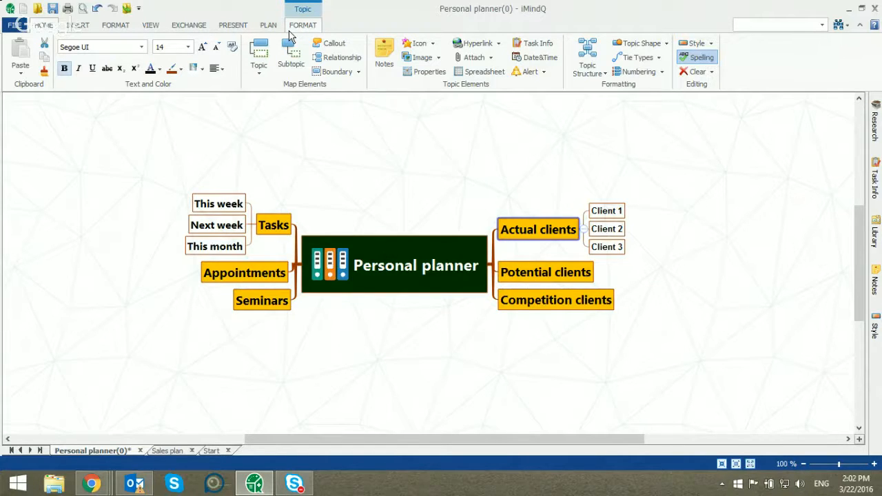
Create a new blank map of the Mind Map type and dismiss the Outlook notification
{"action": "left_click", "coordinate": [17, 26]}
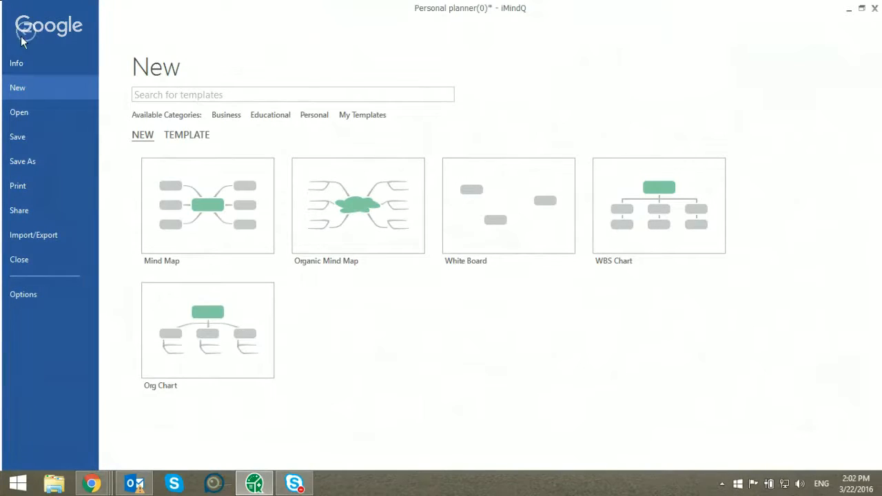
{"action": "left_click", "coordinate": [19, 63]}
{"action": "left_click", "coordinate": [17, 88]}
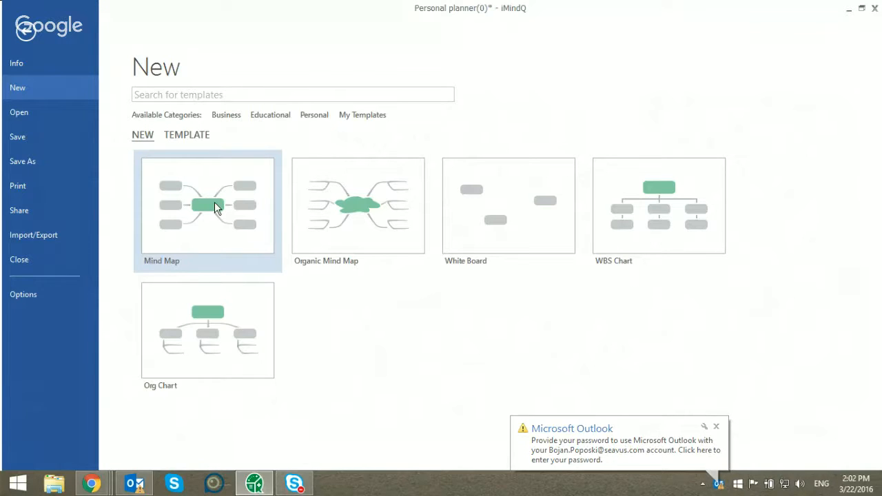
{"action": "left_click", "coordinate": [215, 201]}
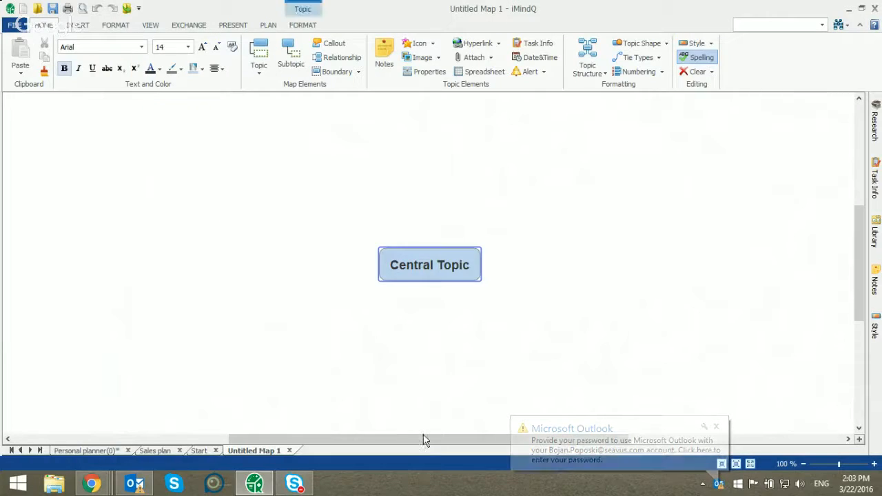
{"action": "left_click_drag", "start_coordinate": [424, 441], "coordinate": [437, 443]}
{"action": "left_click", "coordinate": [716, 425]}
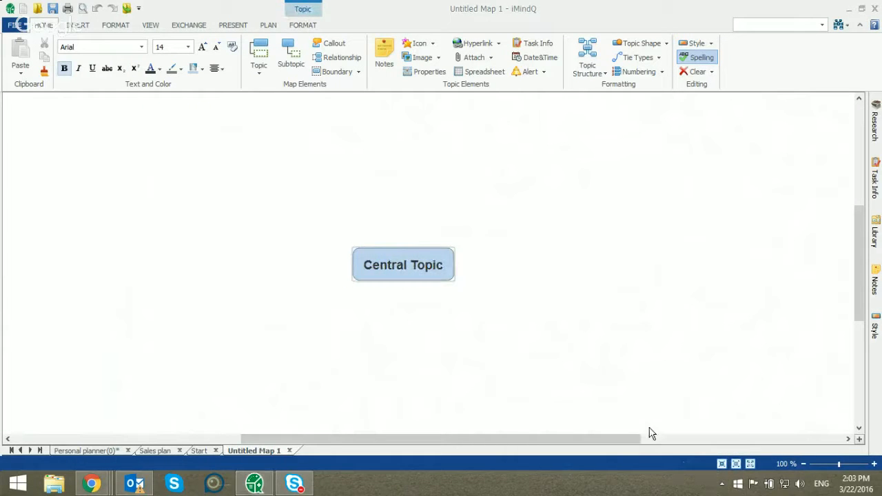
Rename the central topic of the new map as "Personal planner"
{"action": "left_click", "coordinate": [421, 257]}
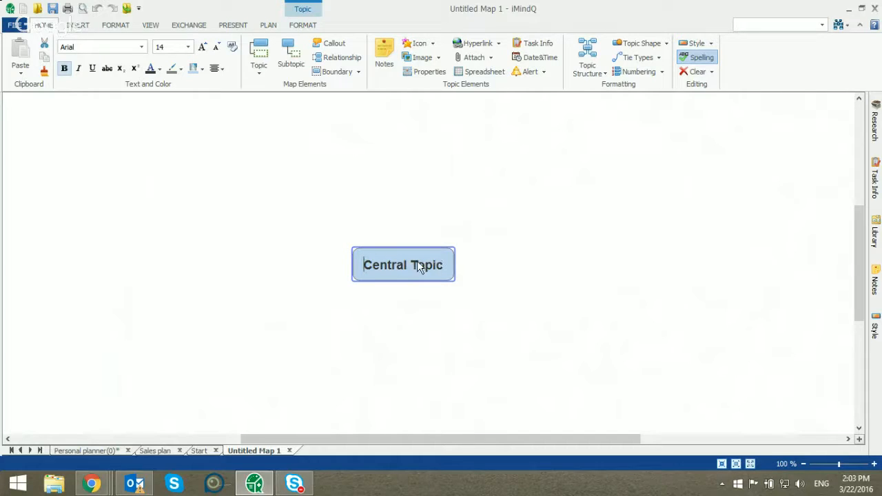
{"action": "double_click", "coordinate": [419, 267]}
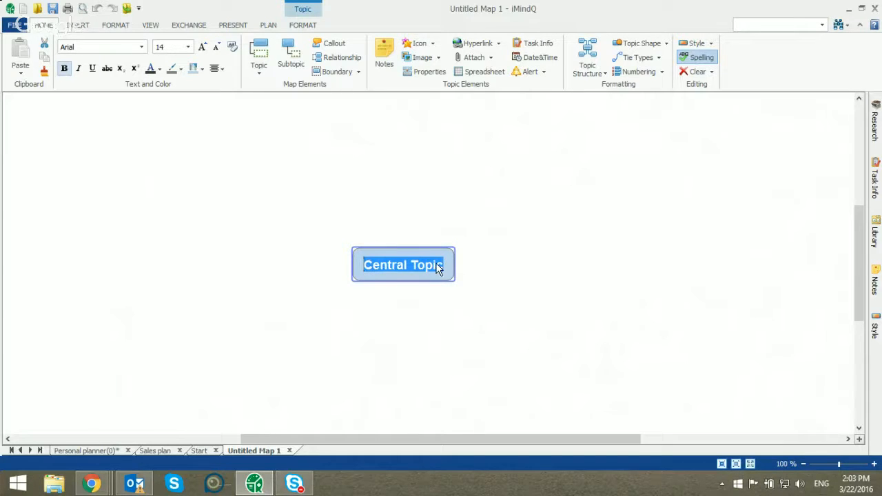
{"action": "type", "text": "Personal planner"}
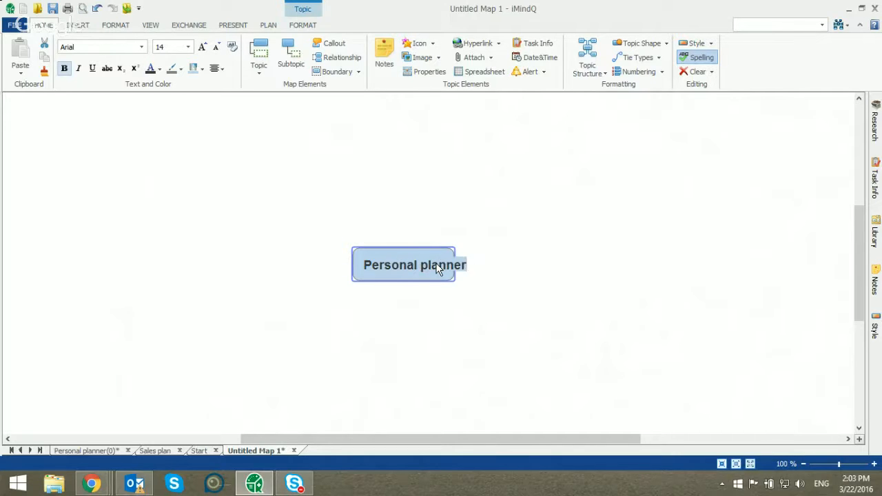
{"action": "key", "text": "Return"}
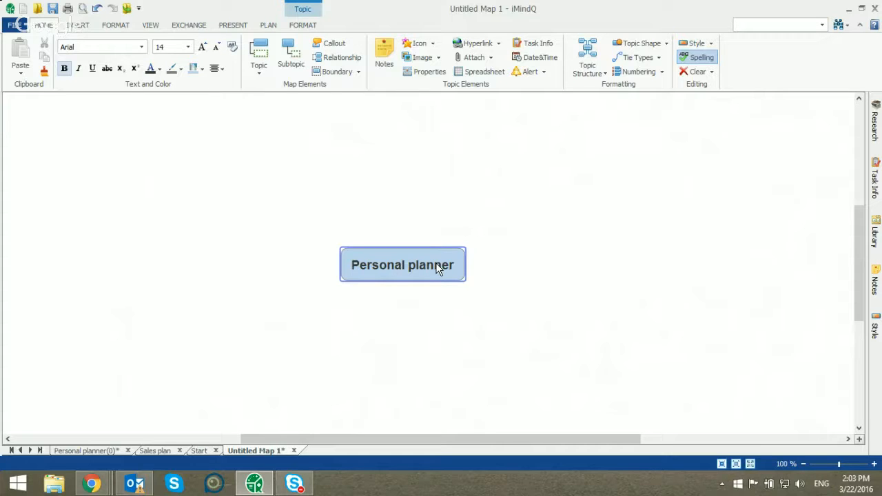
Add three main topics to the central topic, named "Tasks", "Appointments" and "Seminars"
{"action": "key", "text": "Insert"}
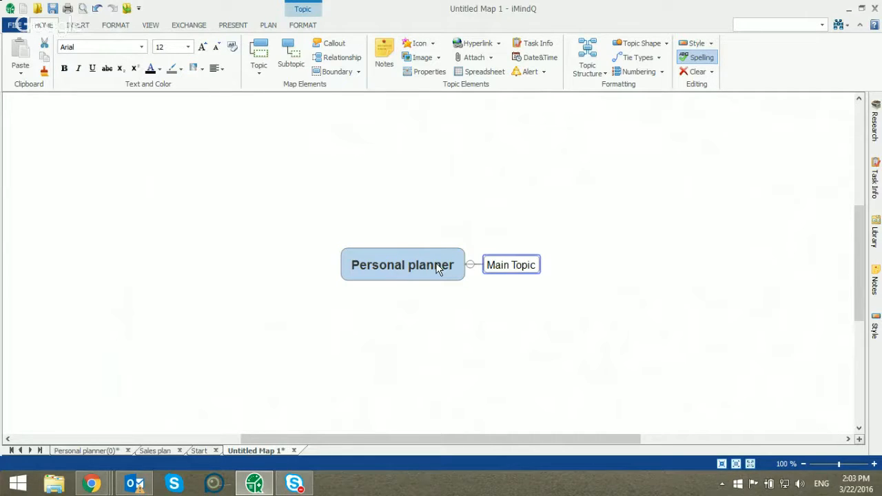
{"action": "type", "text": "T"}
{"action": "key", "text": "BackSpace"}
{"action": "type", "text": "Tasks"}
{"action": "key", "text": "Return"}
{"action": "key", "text": "Return"}
{"action": "type", "text": "App"}
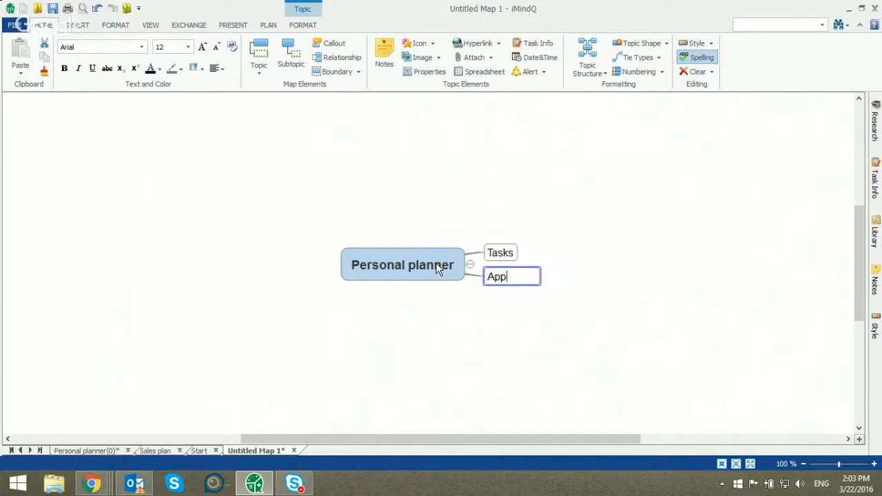
{"action": "type", "text": "ointments"}
{"action": "key", "text": "Return"}
{"action": "key", "text": "Return"}
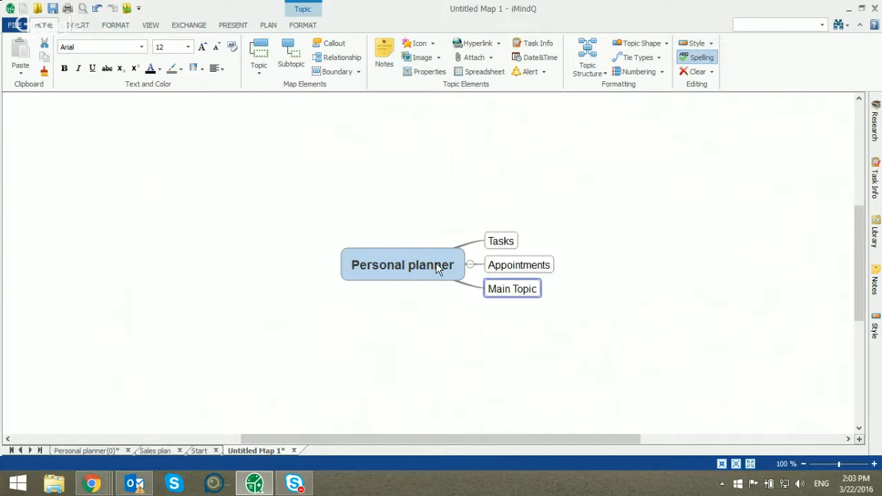
{"action": "type", "text": "Seminars"}
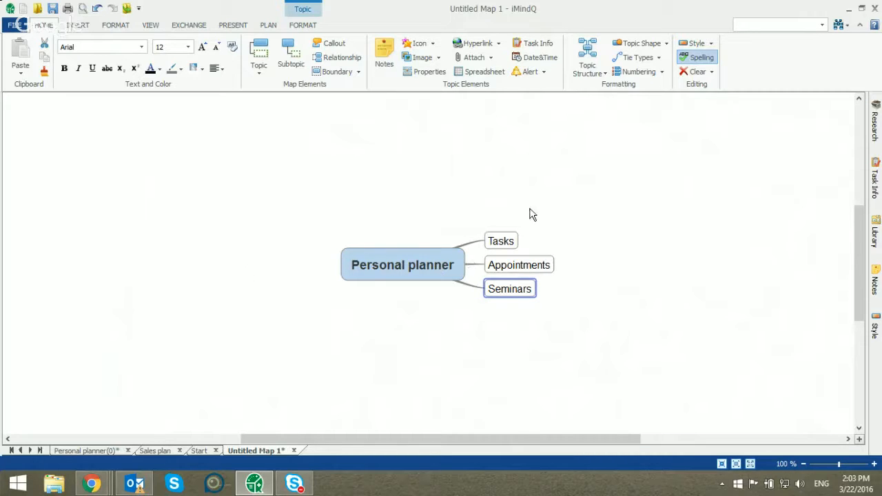
Add a subtopic named "This week's tasks" under the Tasks topic
{"action": "double_click", "coordinate": [513, 237]}
{"action": "key", "text": "Escape"}
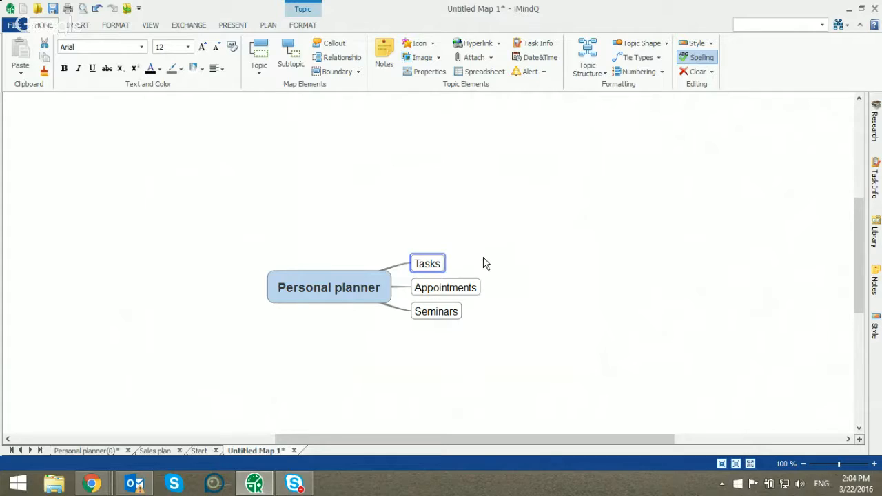
{"action": "key", "text": "Insert"}
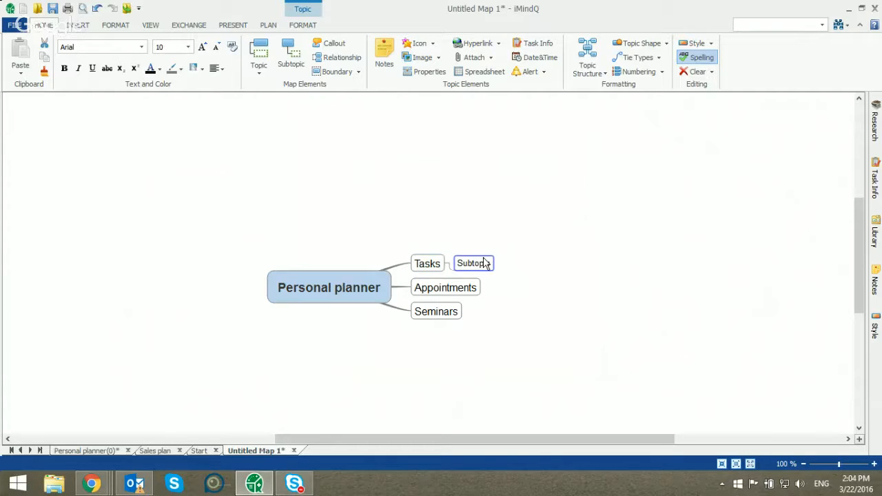
{"action": "type", "text": "This week's tasks"}
{"action": "key", "text": "Return"}
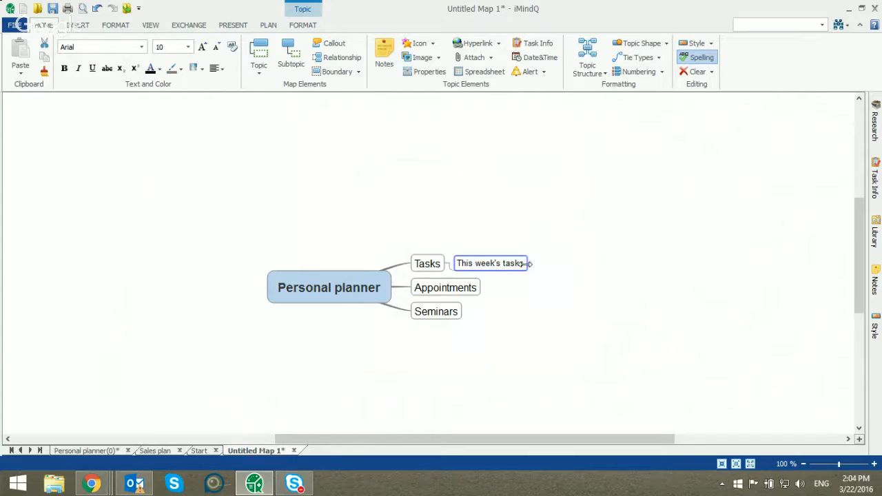
Add a subtopic under "This week's tasks" and name it "Conduct market research" in its task info
{"action": "left_click", "coordinate": [877, 173]}
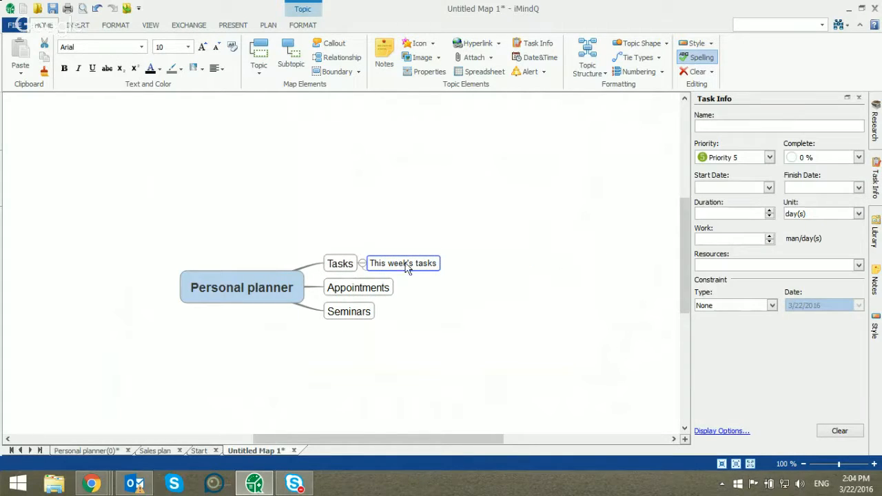
{"action": "key", "text": "Insert"}
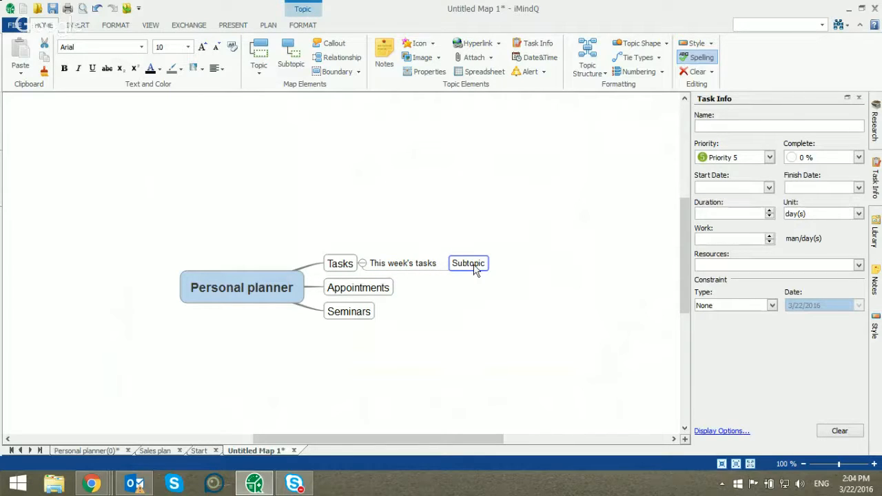
{"action": "left_click", "coordinate": [731, 125]}
{"action": "type", "text": "Conduct market research"}
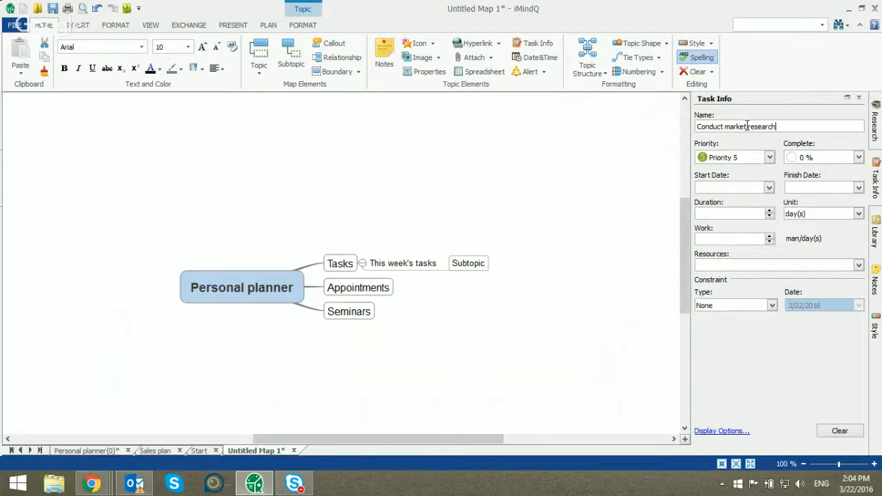
{"action": "key", "text": "Tab"}
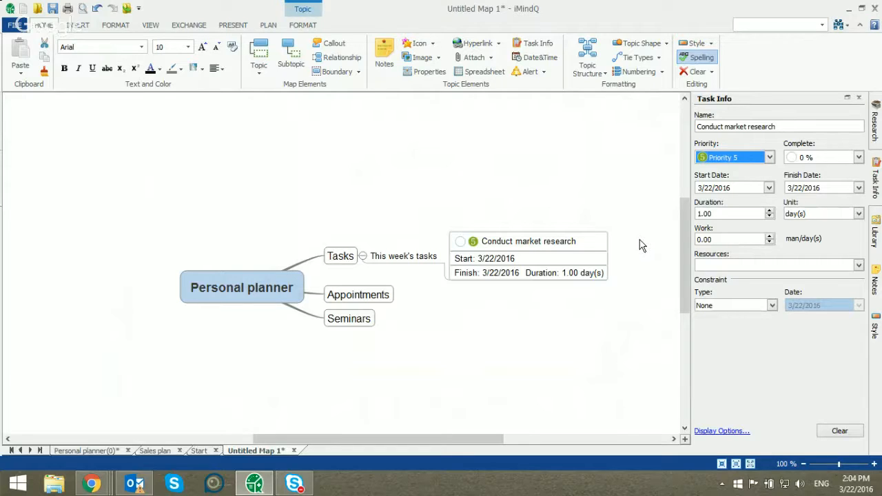
Set the "Conduct market research" task to Priority 1 and 50 % complete
{"action": "left_click", "coordinate": [760, 163]}
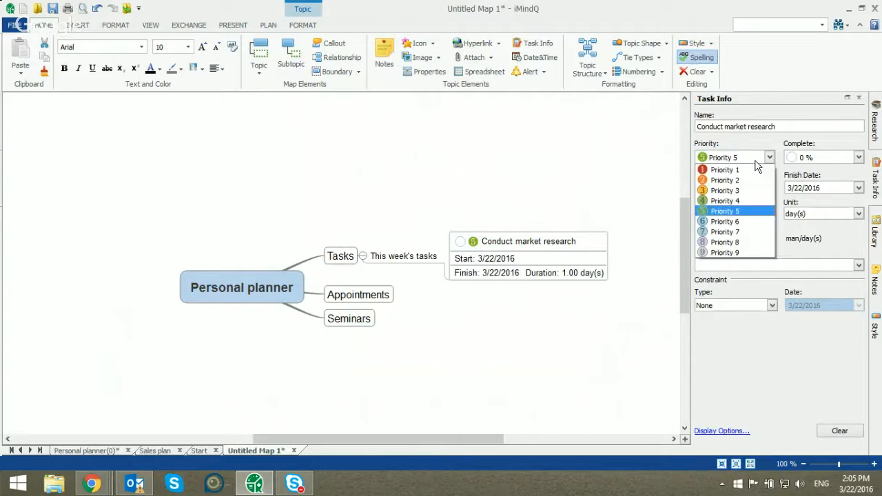
{"action": "left_click", "coordinate": [754, 171]}
{"action": "left_click", "coordinate": [824, 158]}
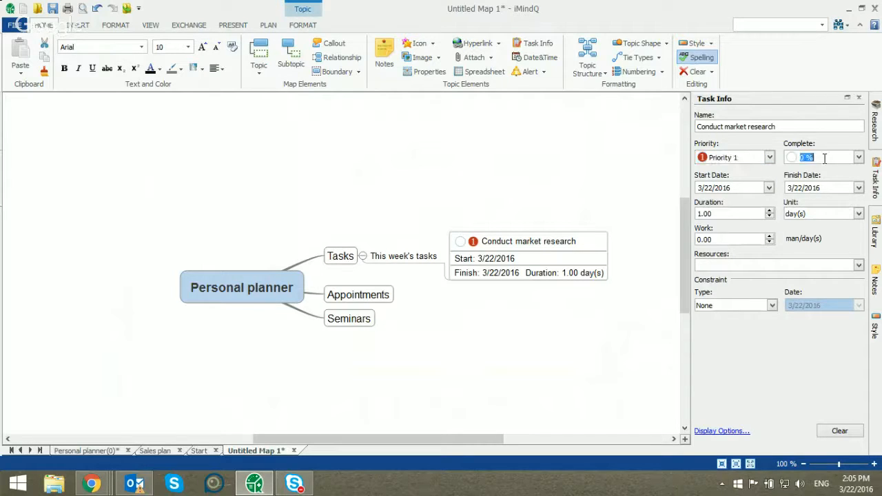
{"action": "left_click", "coordinate": [859, 158]}
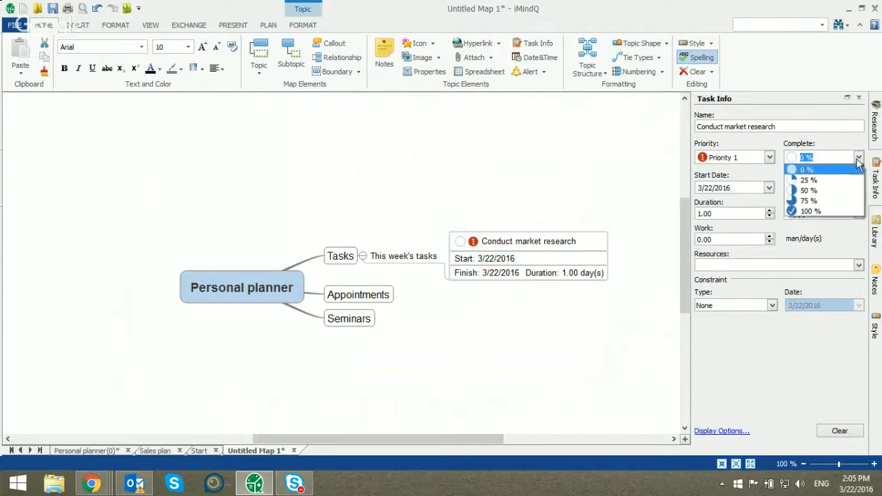
{"action": "left_click", "coordinate": [836, 193]}
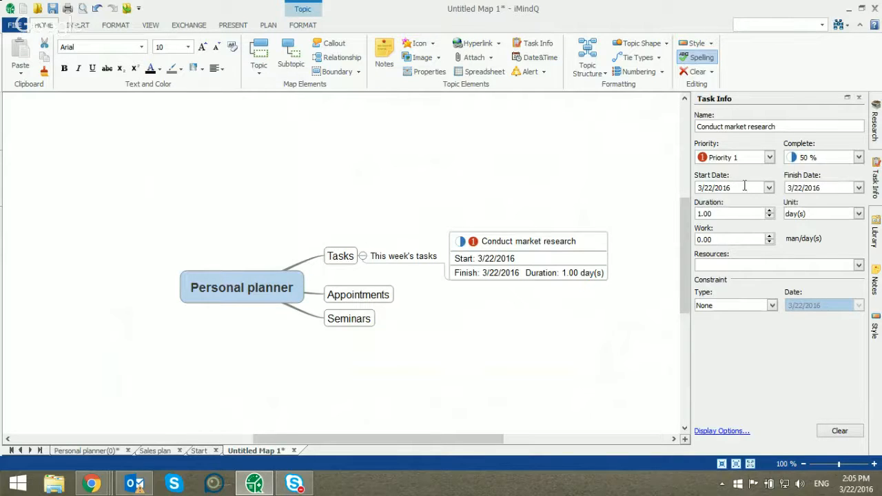
Set the market research task's start date to 3/22/2016 and its finish date to 3/24/2016
{"action": "left_click", "coordinate": [768, 188]}
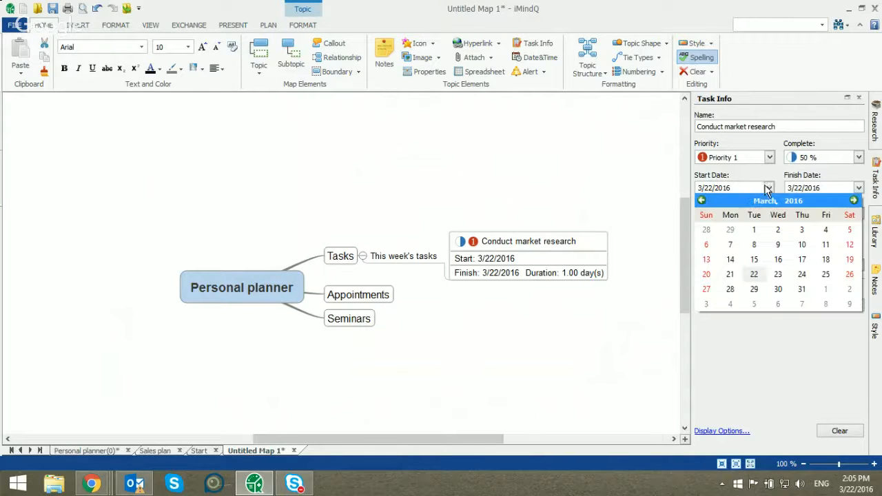
{"action": "left_click", "coordinate": [755, 274]}
{"action": "left_click", "coordinate": [858, 187]}
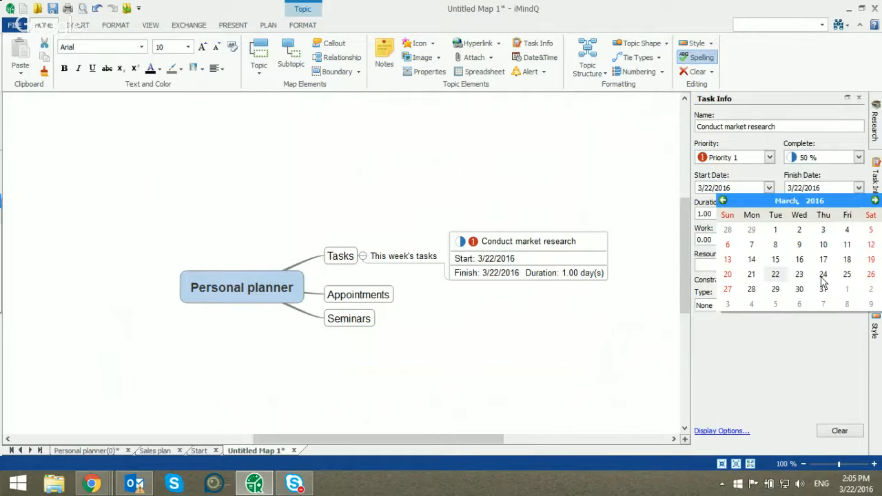
{"action": "left_click", "coordinate": [822, 274]}
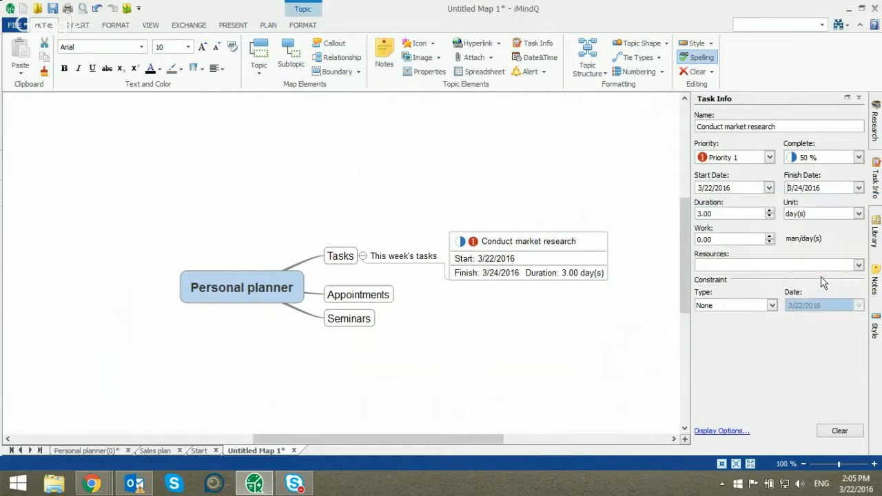
Set the market research task's duration to 4 days and enter the assigned person's name as its resource
{"action": "left_click", "coordinate": [770, 210]}
{"action": "left_click", "coordinate": [744, 265]}
{"action": "type", "text": "Bryan"}
Configure the task display options to show start date, finish date, % complete and resources, while hiding duration and priority
{"action": "left_click", "coordinate": [720, 431]}
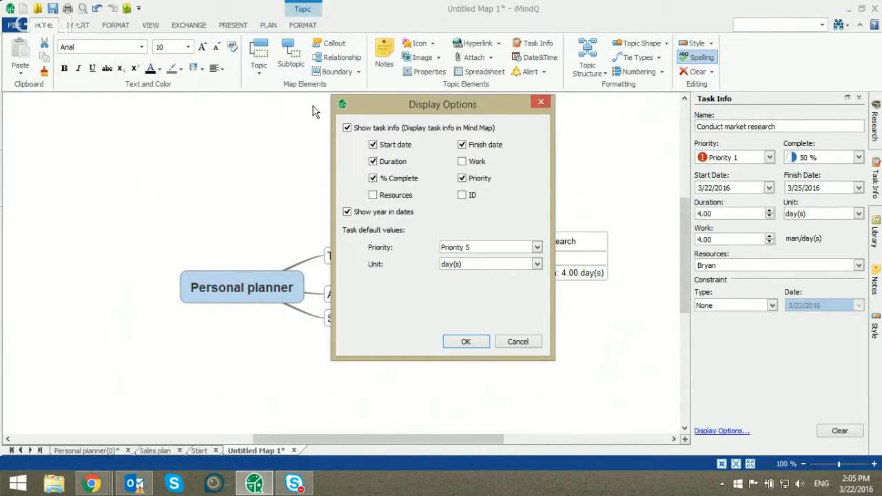
{"action": "left_click", "coordinate": [402, 146]}
{"action": "left_click", "coordinate": [398, 161]}
{"action": "left_click", "coordinate": [398, 177]}
{"action": "left_click", "coordinate": [463, 147]}
{"action": "left_click", "coordinate": [466, 179]}
{"action": "left_click", "coordinate": [395, 180]}
{"action": "left_click", "coordinate": [395, 148]}
{"action": "left_click", "coordinate": [463, 146]}
{"action": "left_click", "coordinate": [400, 196]}
{"action": "left_click", "coordinate": [465, 342]}
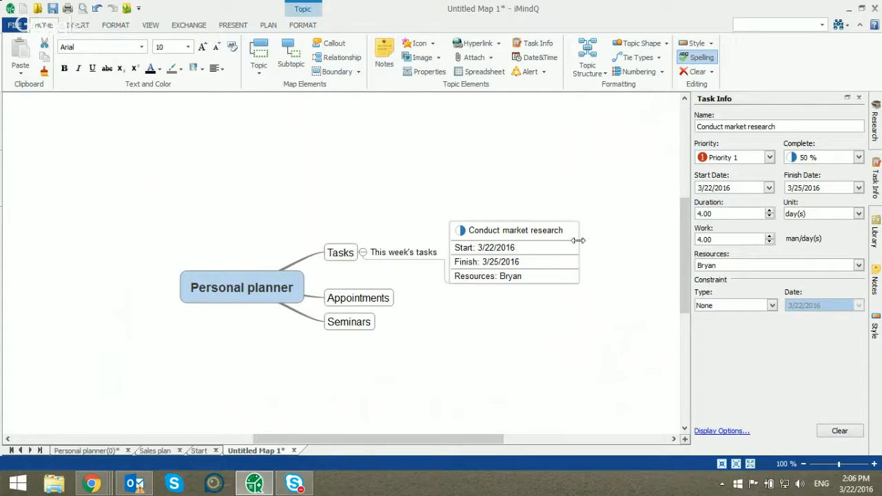
Add a second subtopic under Tasks, after "This week's tasks", named "This month's tasks"
{"action": "left_click", "coordinate": [424, 256]}
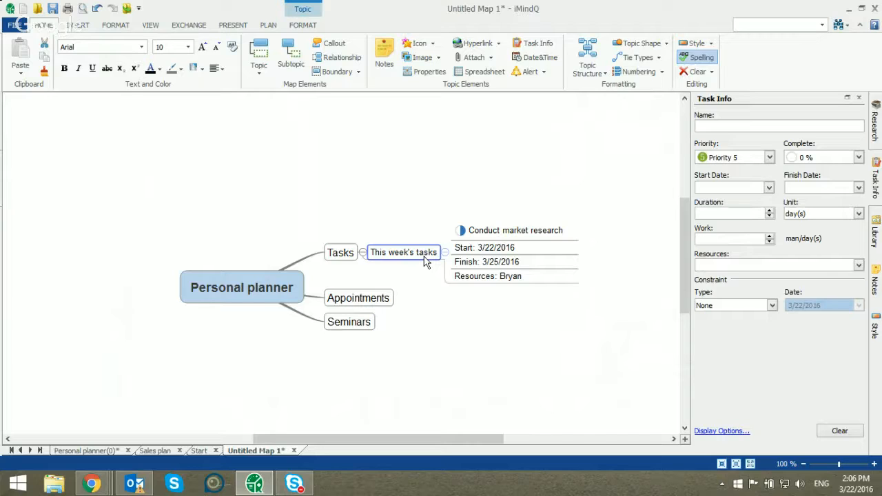
{"action": "key", "text": "Return"}
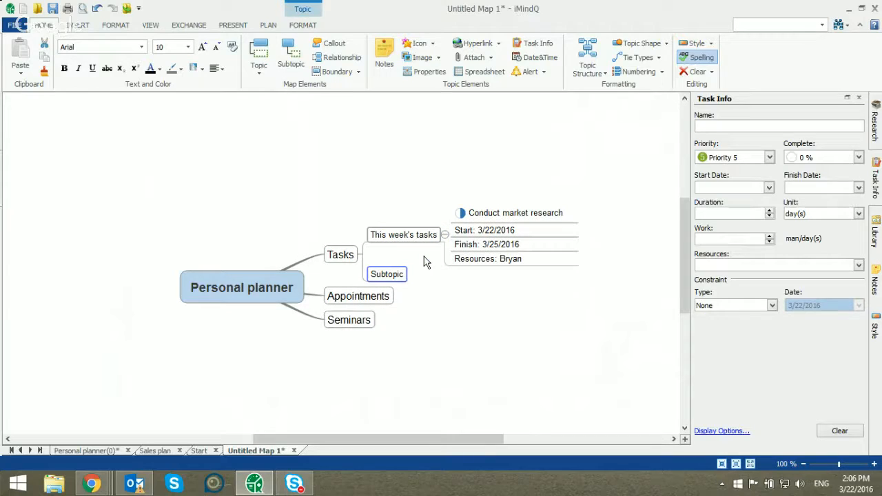
{"action": "type", "text": "This month's tasks"}
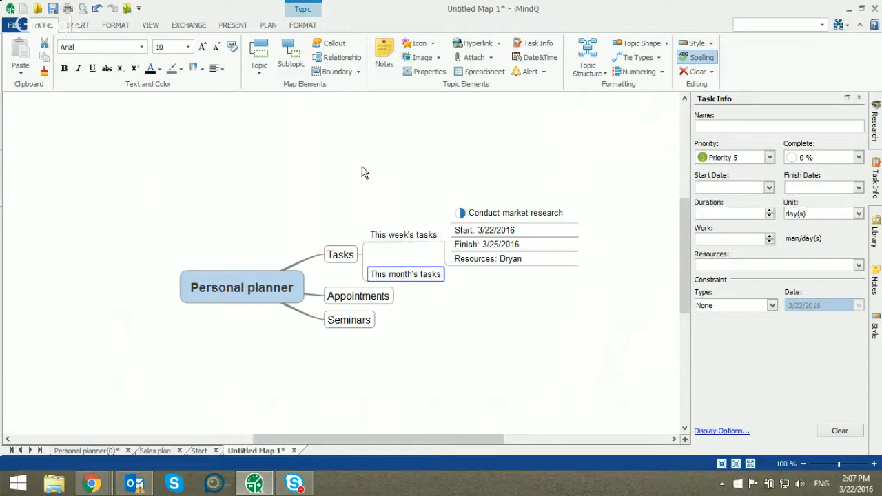
Import the "Project Planning in iMindQ" task from MS Outlook under the "This month's tasks" topic
{"action": "left_click", "coordinate": [204, 27]}
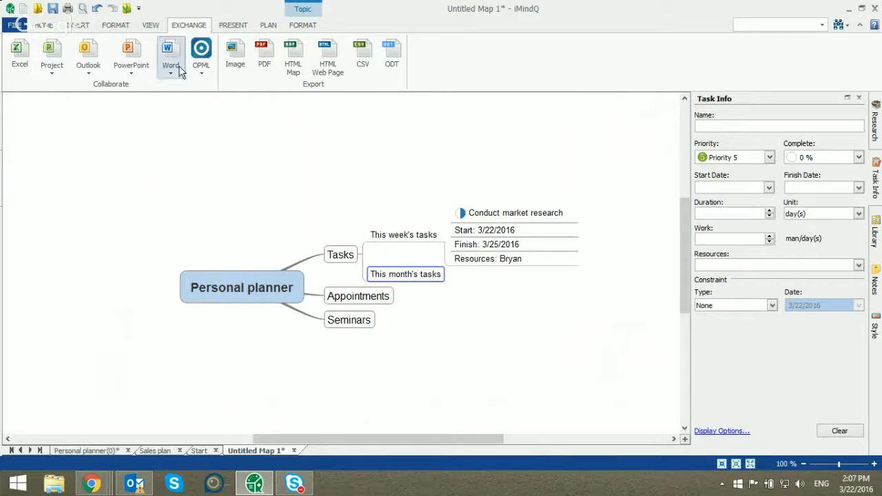
{"action": "left_click", "coordinate": [93, 57]}
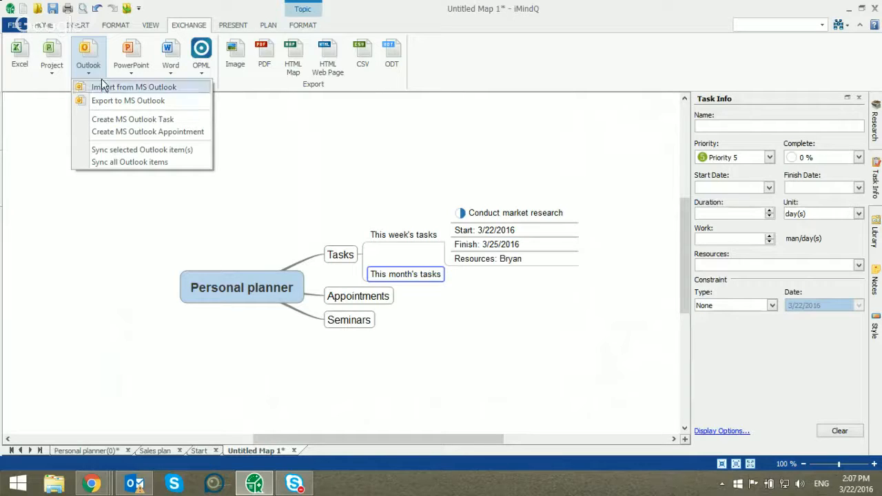
{"action": "left_click", "coordinate": [186, 90]}
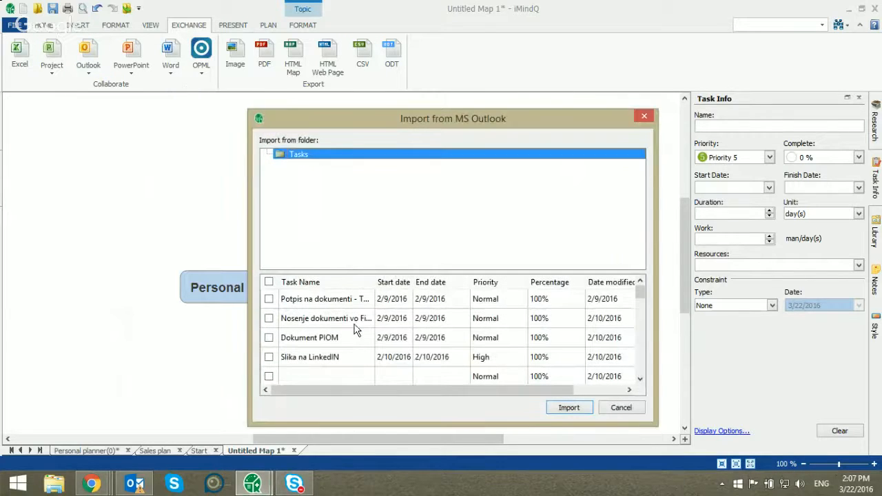
{"action": "scroll", "coordinate": [355, 331], "scroll_direction": "down", "scroll_amount": 5}
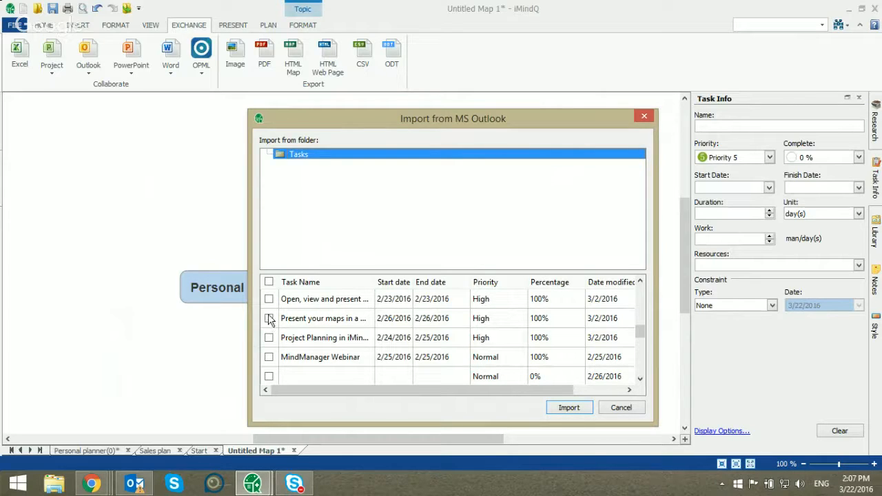
{"action": "left_click", "coordinate": [269, 337]}
{"action": "left_click", "coordinate": [571, 408]}
{"action": "left_click_drag", "start_coordinate": [459, 439], "coordinate": [493, 442]}
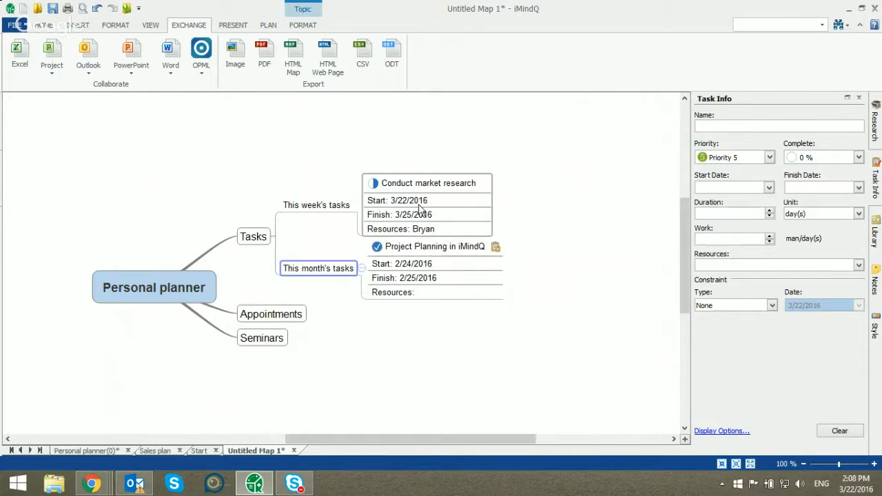
Export the "Conduct market research" task to MS Outlook as Selected Tasks into the Tasks folder
{"action": "left_click", "coordinate": [455, 202]}
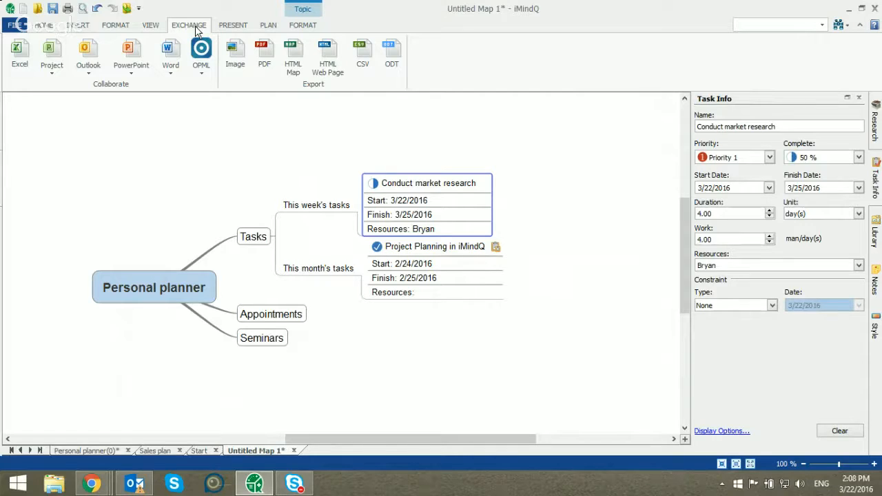
{"action": "left_click", "coordinate": [97, 60]}
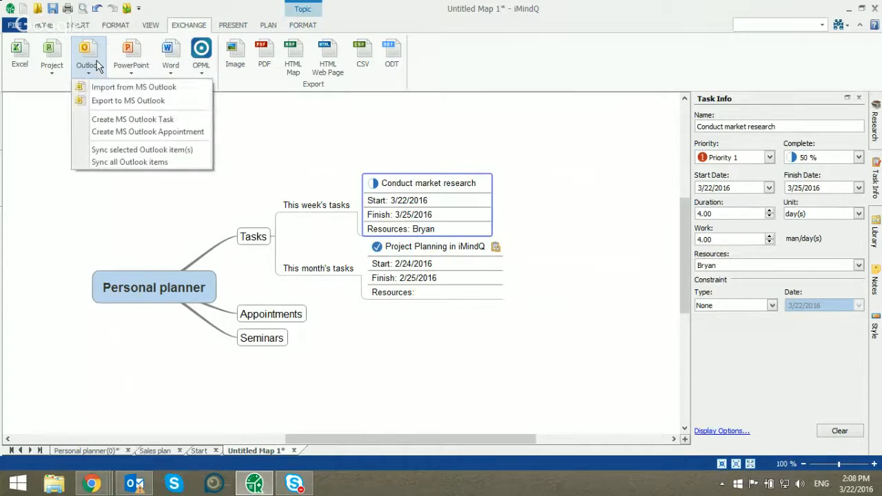
{"action": "left_click", "coordinate": [182, 102]}
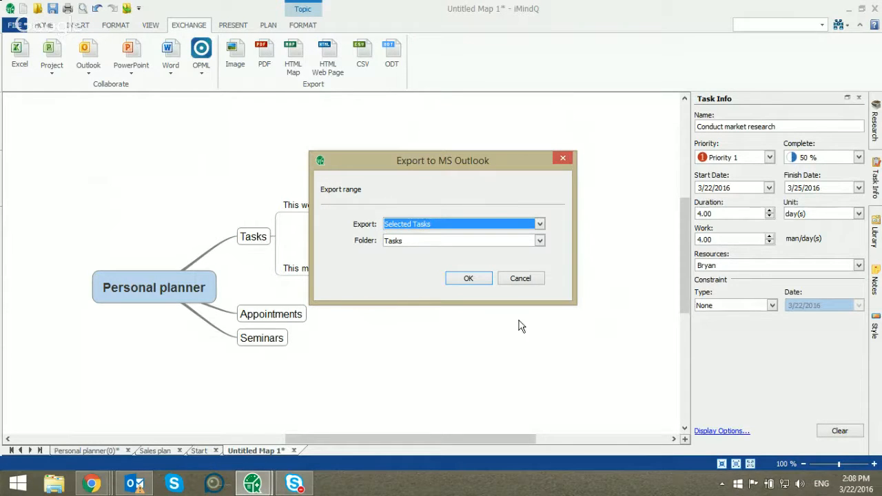
{"action": "left_click", "coordinate": [501, 224]}
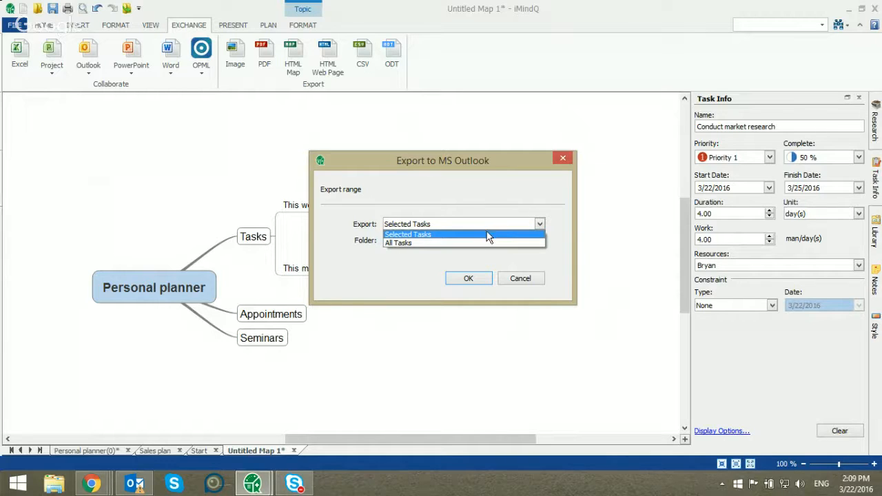
{"action": "left_click", "coordinate": [488, 235]}
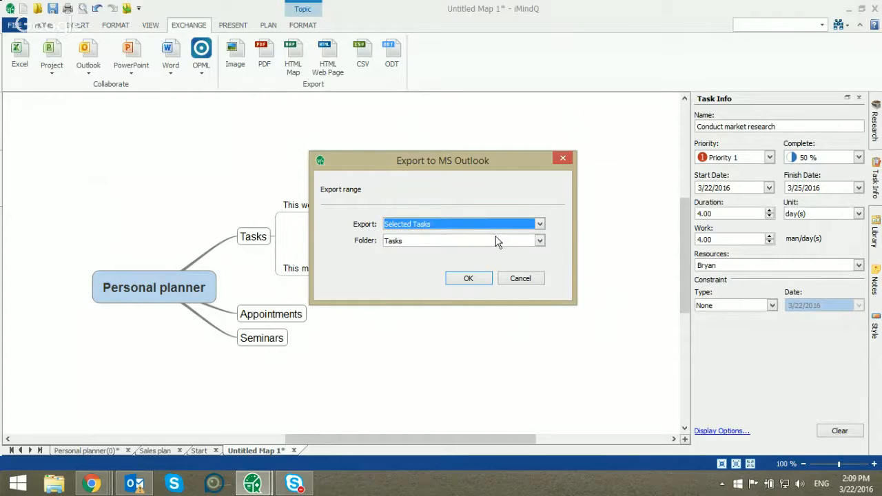
{"action": "left_click", "coordinate": [496, 240]}
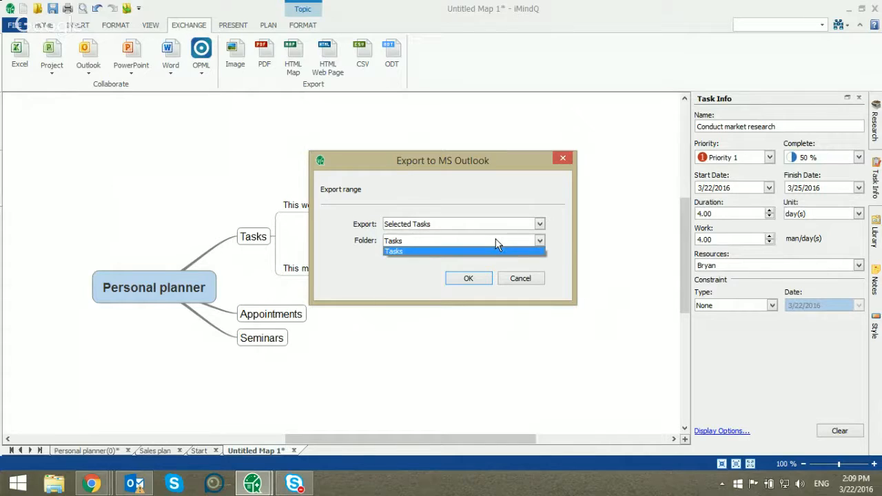
{"action": "left_click", "coordinate": [497, 243]}
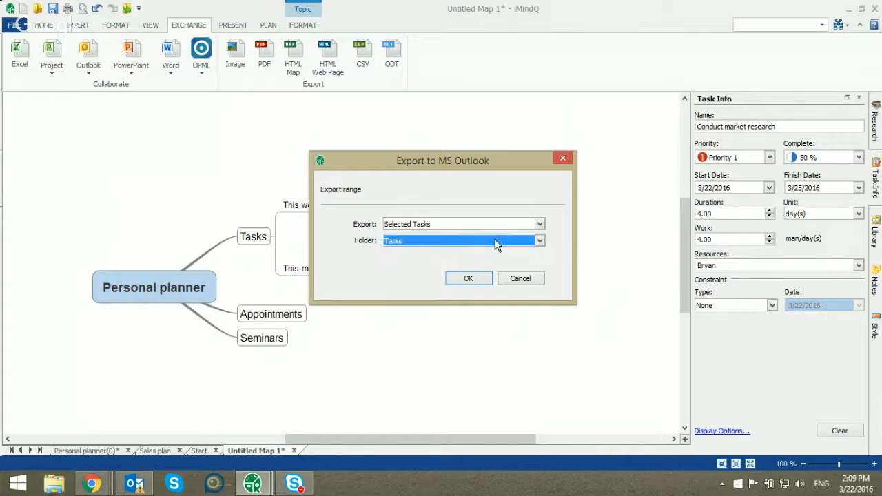
{"action": "left_click", "coordinate": [468, 280]}
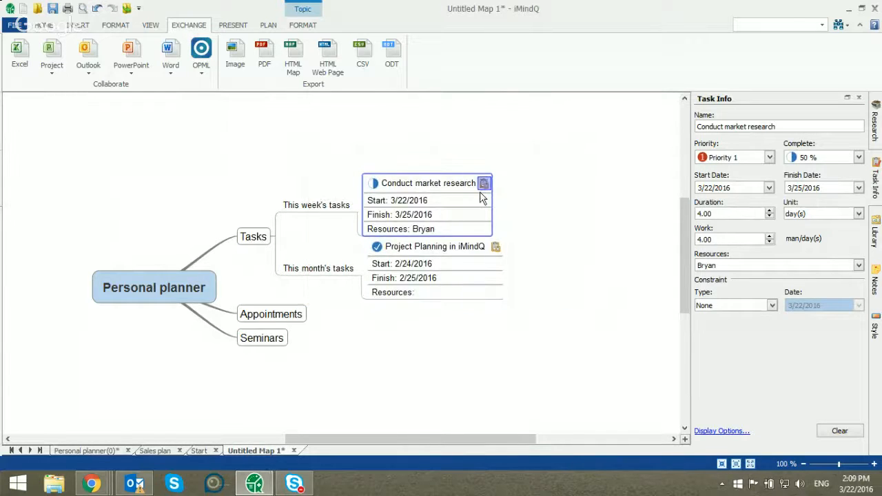
Switch to Outlook to check the To-Do List for the exported market research task, and return to the iMindQ map
{"action": "left_click", "coordinate": [136, 477]}
{"action": "left_click", "coordinate": [196, 414]}
{"action": "left_click", "coordinate": [216, 356]}
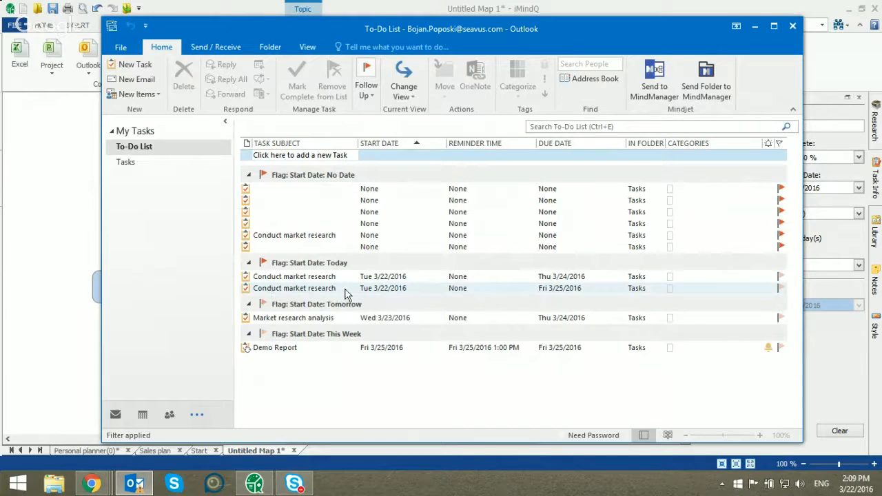
{"action": "left_click", "coordinate": [755, 27]}
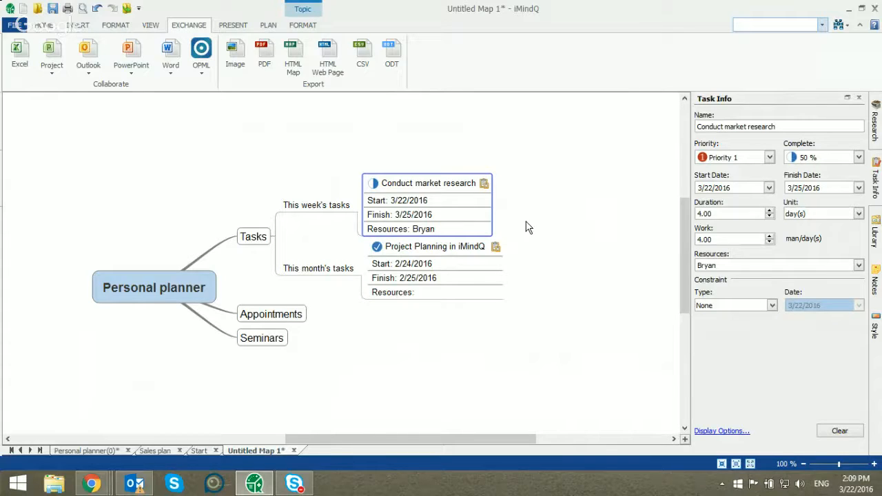
Add a third subtopic under Tasks, after "This month's tasks", named "Next week's task"
{"action": "left_click", "coordinate": [306, 268]}
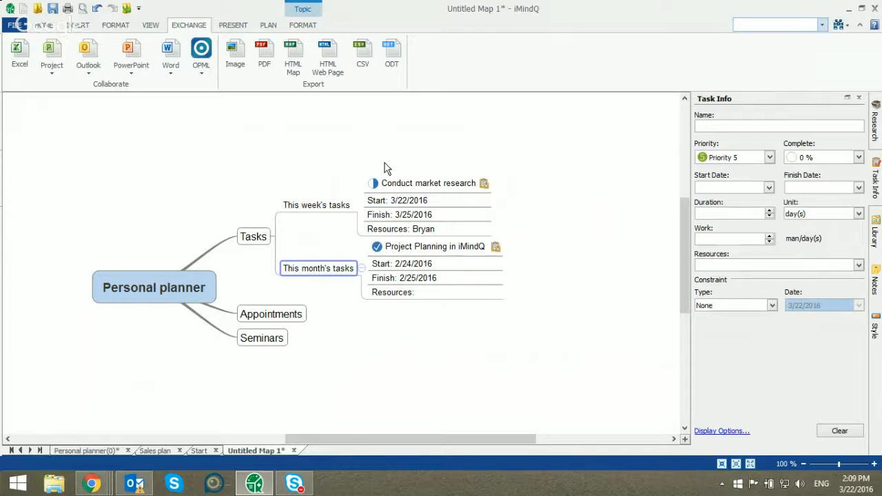
{"action": "key", "text": "Return"}
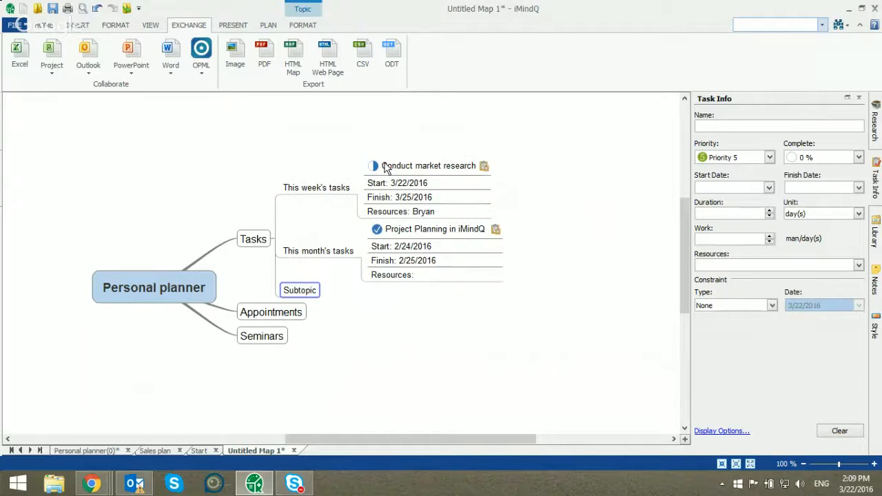
{"action": "type", "text": "This"}
{"action": "key", "text": "BackSpace"}
{"action": "key", "text": "BackSpace"}
{"action": "key", "text": "BackSpace"}
{"action": "key", "text": "BackSpace"}
{"action": "type", "text": "Next week's tasks"}
{"action": "key", "text": "BackSpace"}
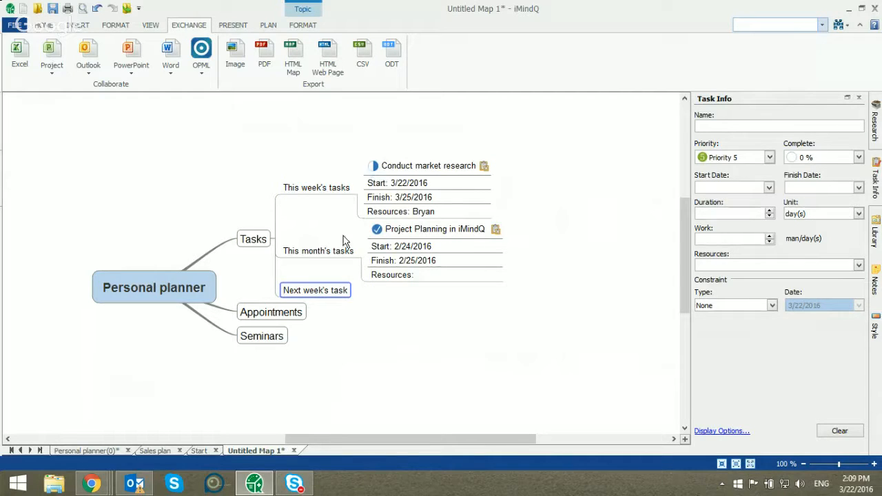
{"action": "left_click", "coordinate": [377, 229]}
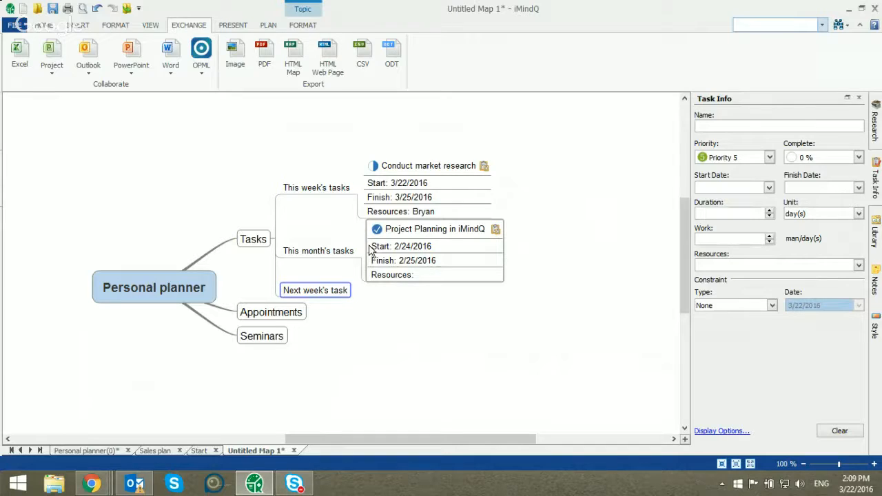
{"action": "left_click_drag", "start_coordinate": [370, 253], "coordinate": [340, 250]}
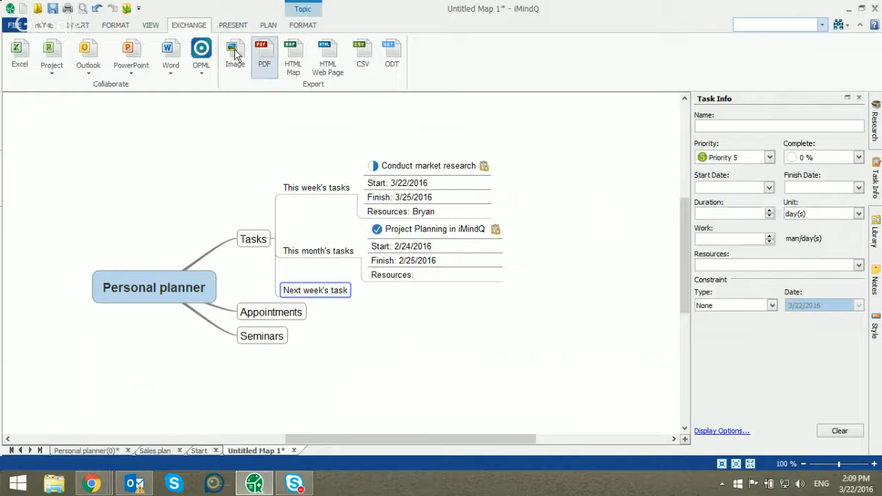
Create an MS Outlook task from the "Next week's task" topic and give it the subject "Conference Meeting"
{"action": "left_click", "coordinate": [93, 55]}
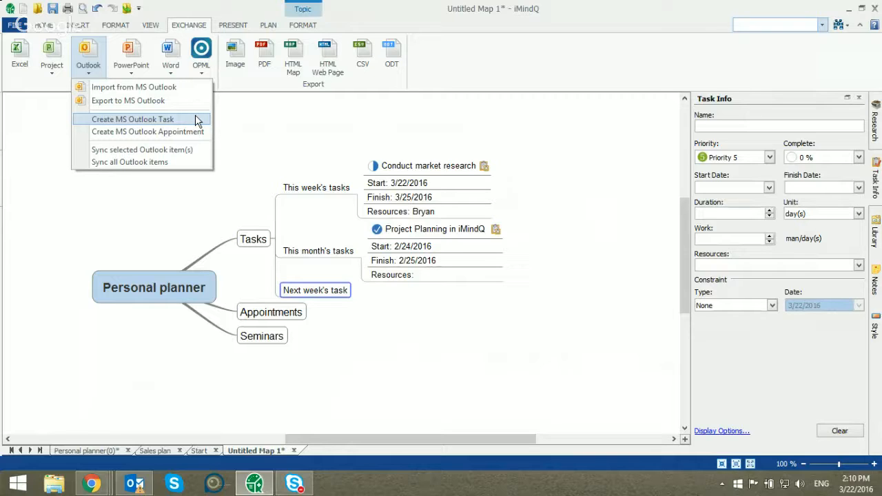
{"action": "left_click", "coordinate": [197, 121]}
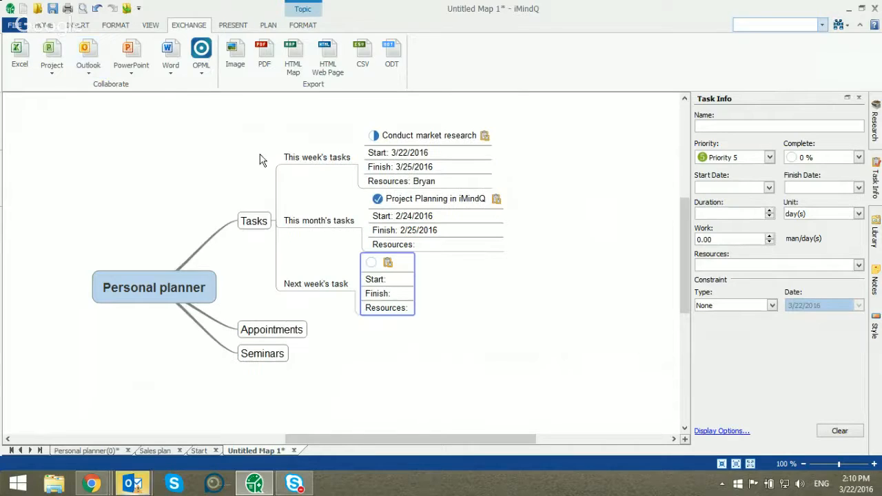
{"action": "left_click", "coordinate": [388, 265]}
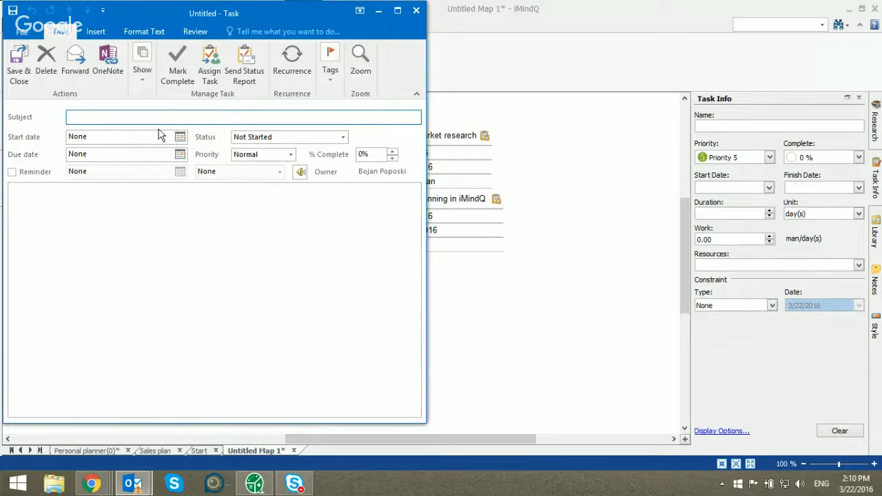
{"action": "type", "text": "Conference Meeting"}
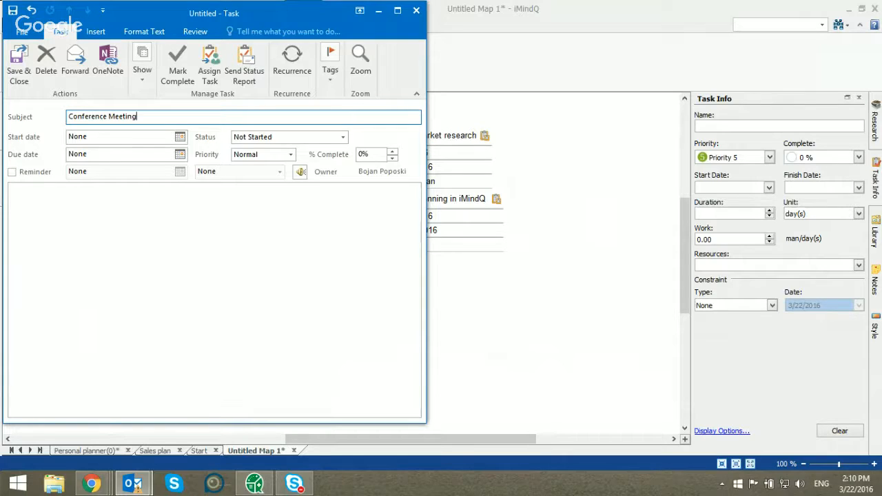
{"action": "key", "text": "Tab"}
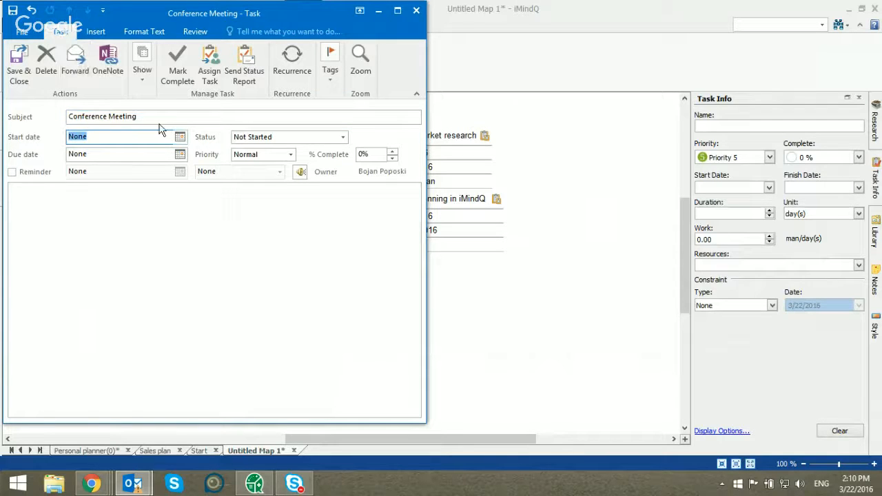
Set the task's start date to 3/23/2016, due date to 3/24/2016 and priority to High, save it, and review it from its map topic
{"action": "left_click", "coordinate": [180, 137]}
{"action": "left_click", "coordinate": [132, 223]}
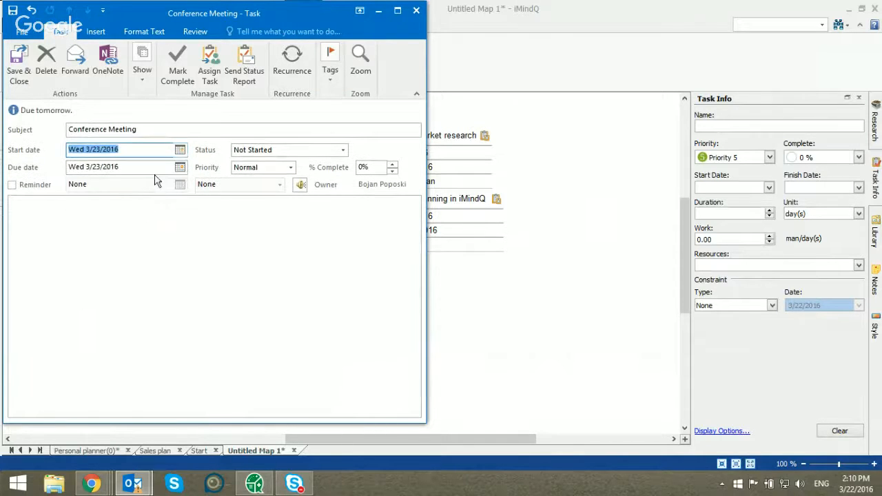
{"action": "left_click", "coordinate": [180, 167]}
{"action": "left_click", "coordinate": [144, 251]}
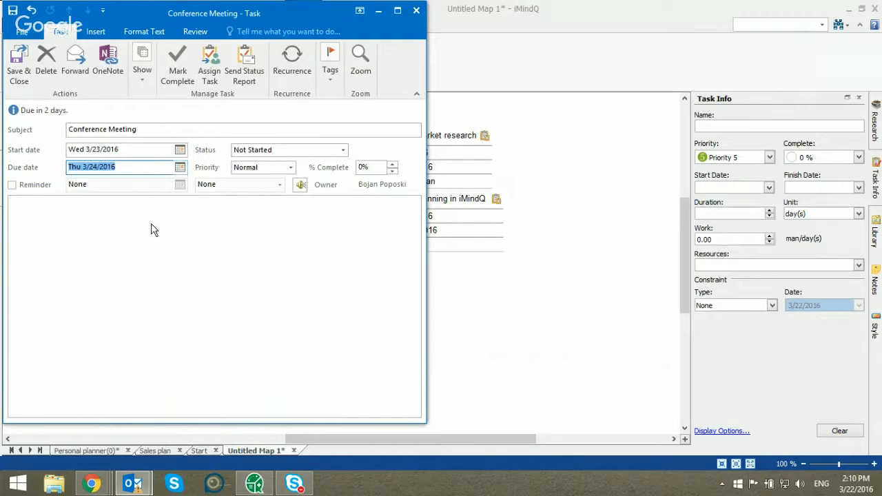
{"action": "left_click", "coordinate": [280, 172]}
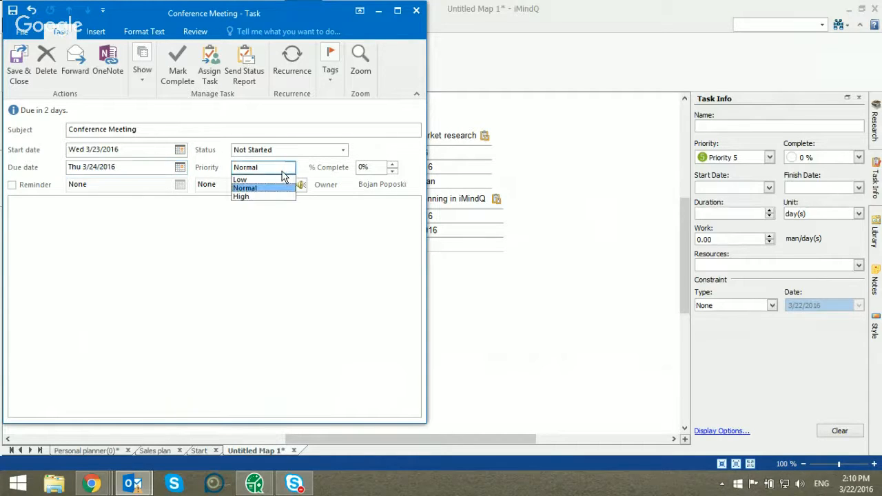
{"action": "left_click", "coordinate": [278, 194]}
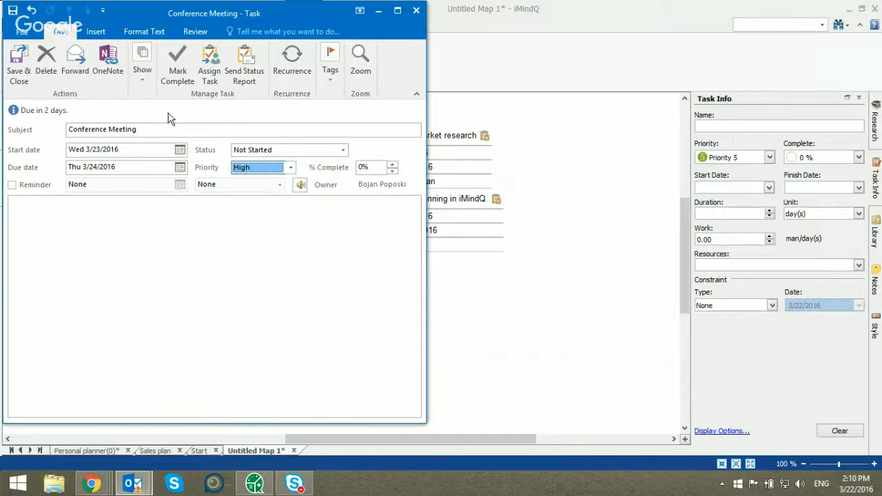
{"action": "left_click", "coordinate": [19, 65]}
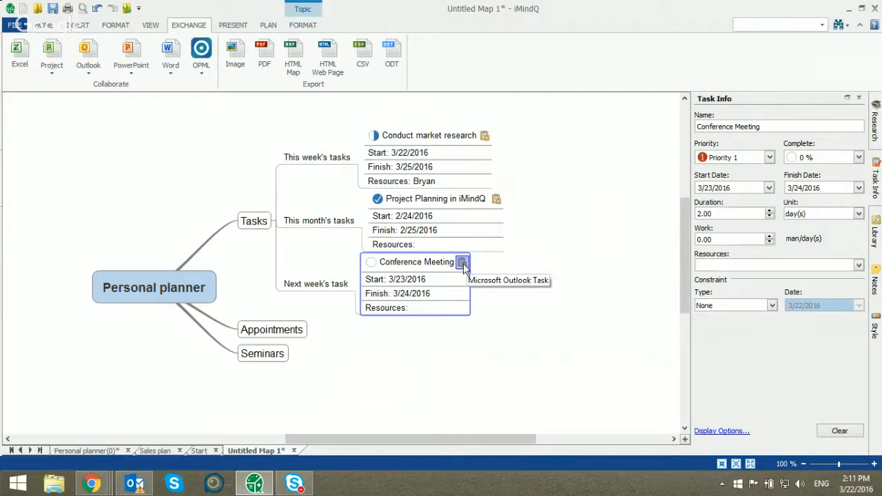
{"action": "left_click", "coordinate": [462, 264]}
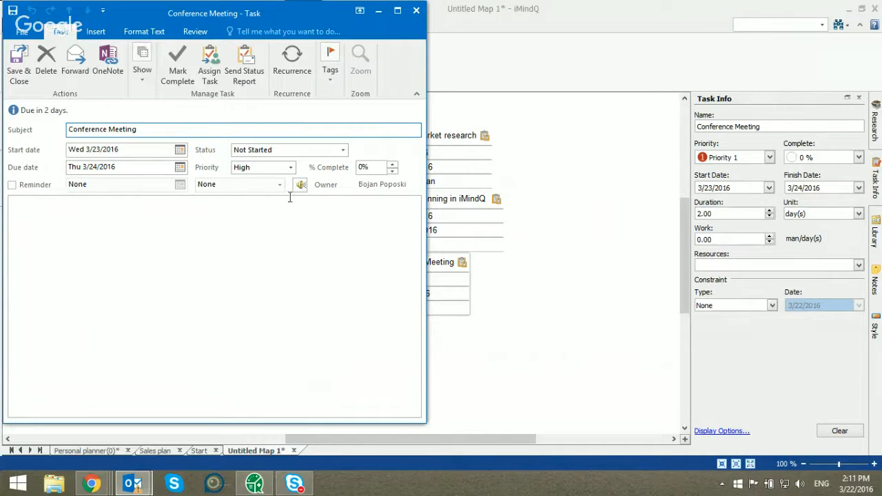
{"action": "left_click", "coordinate": [416, 11]}
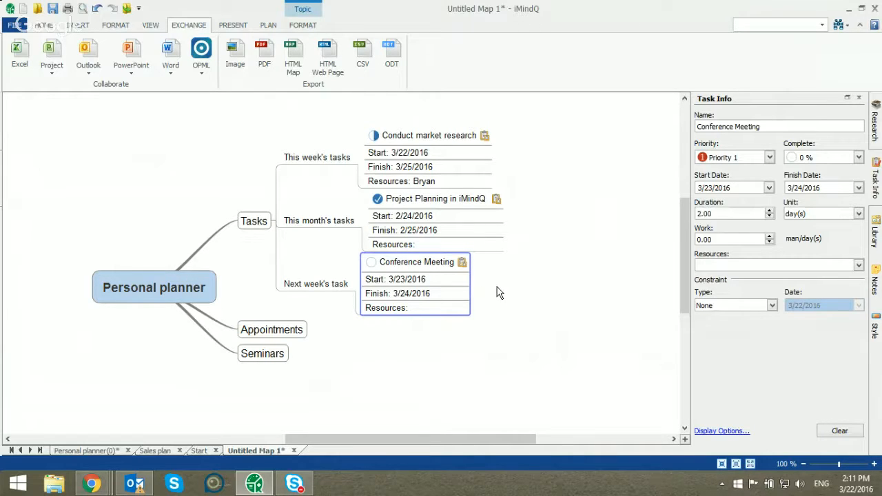
Add a fourth subtopic under Tasks, after "Next week's task", and create an MS Outlook appointment from it
{"action": "left_click", "coordinate": [343, 291]}
{"action": "key", "text": "Insert"}
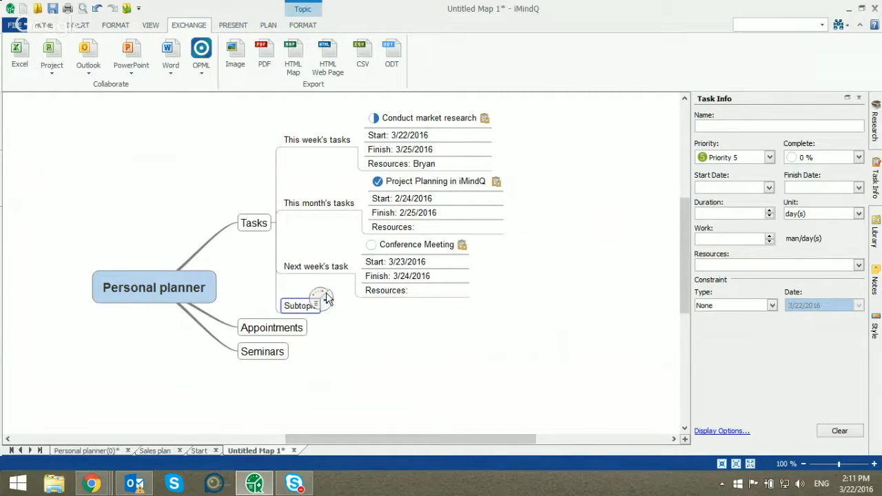
{"action": "left_click", "coordinate": [101, 54]}
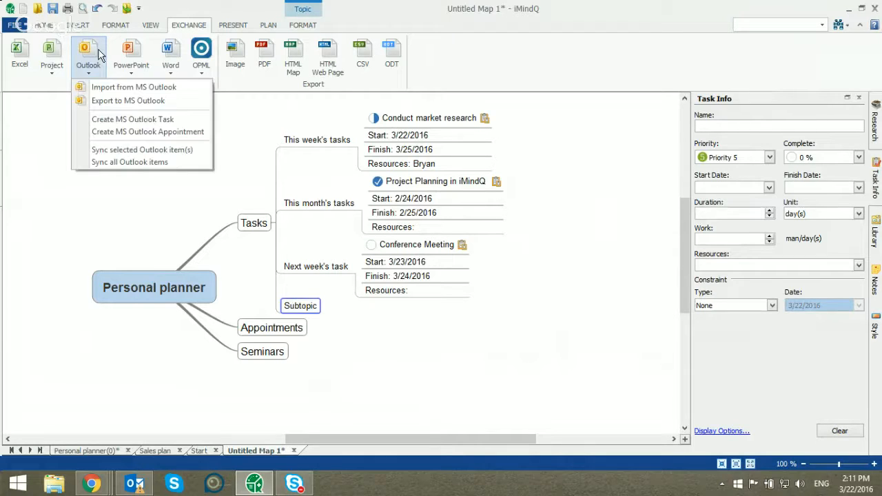
{"action": "left_click", "coordinate": [201, 131]}
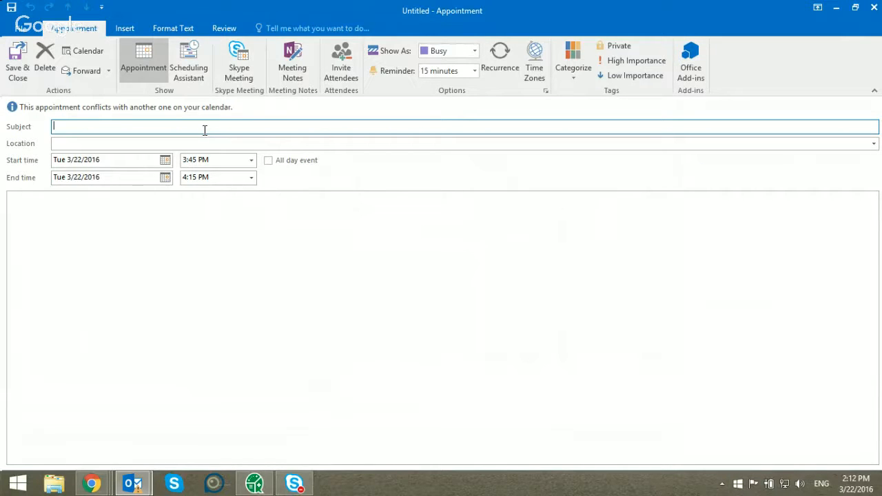
Give the appointment the subject "Client meeting" and the location "Conference Room"
{"action": "type", "text": "Client meeting"}
{"action": "key", "text": "Tab"}
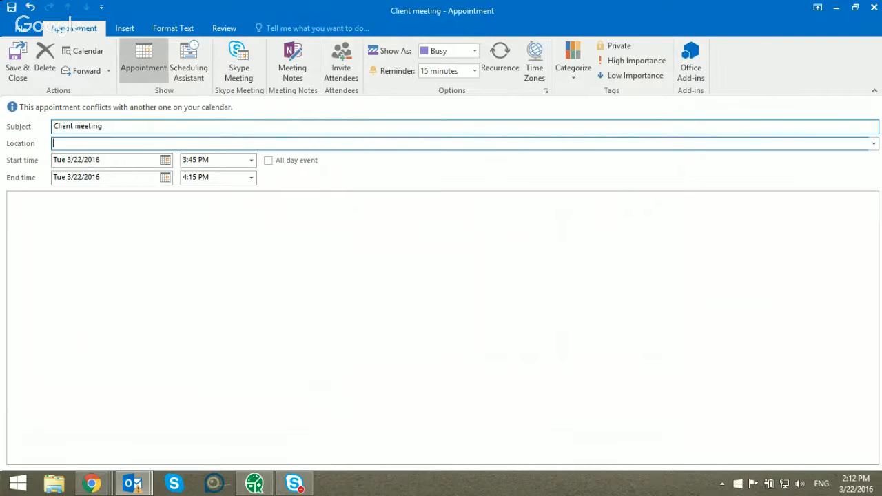
{"action": "type", "text": "Conference Room"}
{"action": "key", "text": "Tab"}
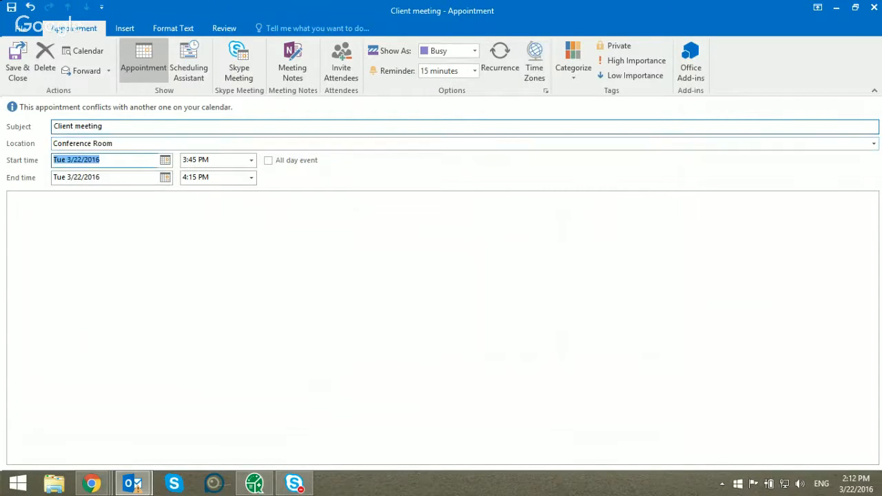
Set the appointment's start date to 3/22/2016, save and close it, and review its details on the map
{"action": "left_click", "coordinate": [165, 160]}
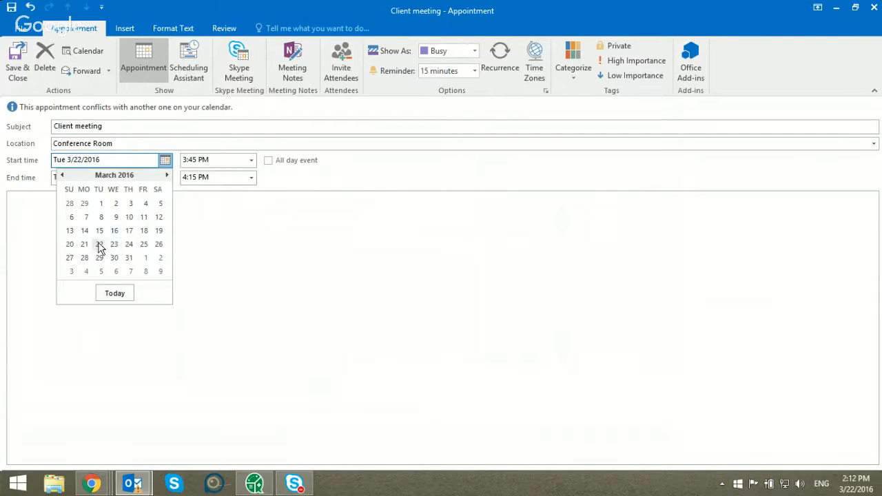
{"action": "left_click", "coordinate": [99, 244]}
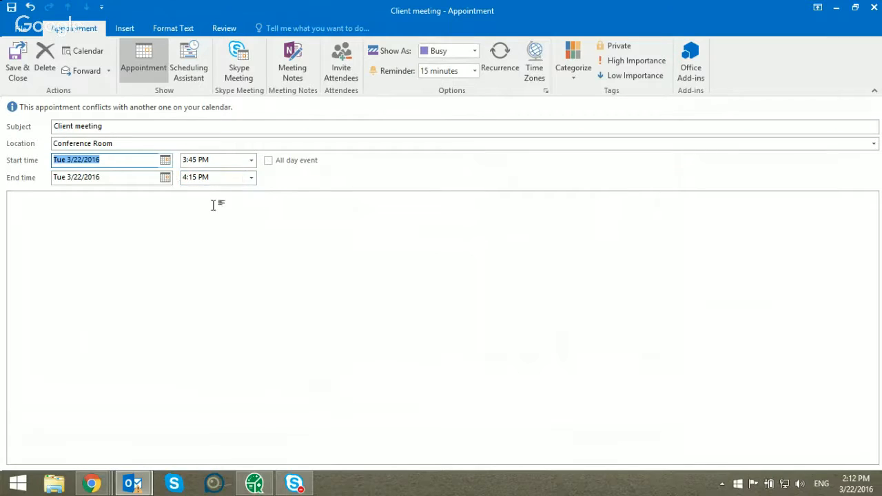
{"action": "left_click", "coordinate": [16, 71]}
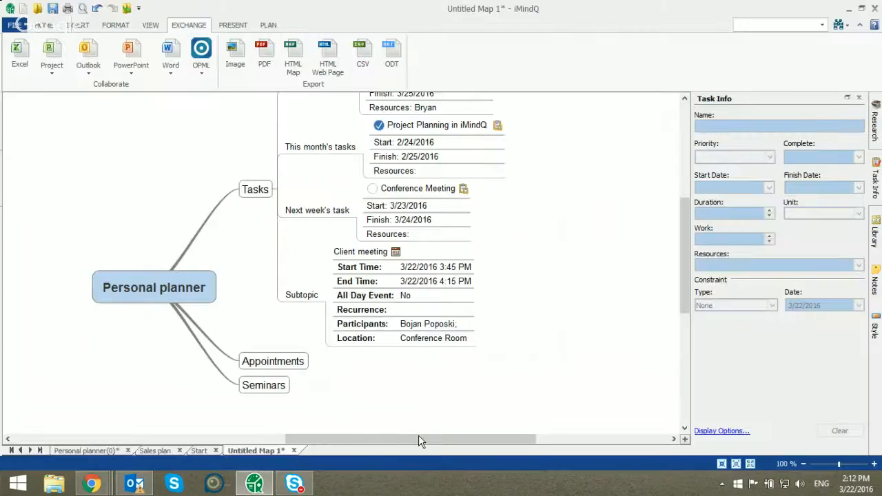
{"action": "left_click_drag", "start_coordinate": [419, 435], "coordinate": [434, 436]}
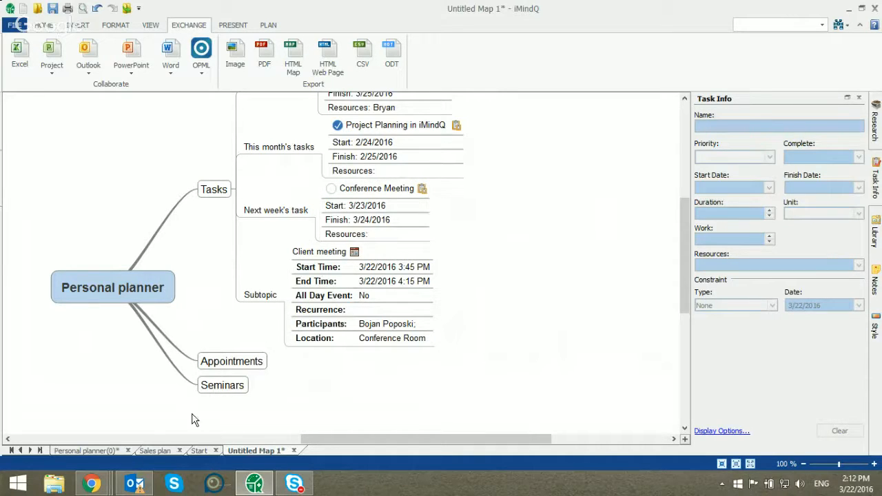
Review the webinar overview in the Start map and switch to the Personal planner(0) map
{"action": "left_click", "coordinate": [197, 452]}
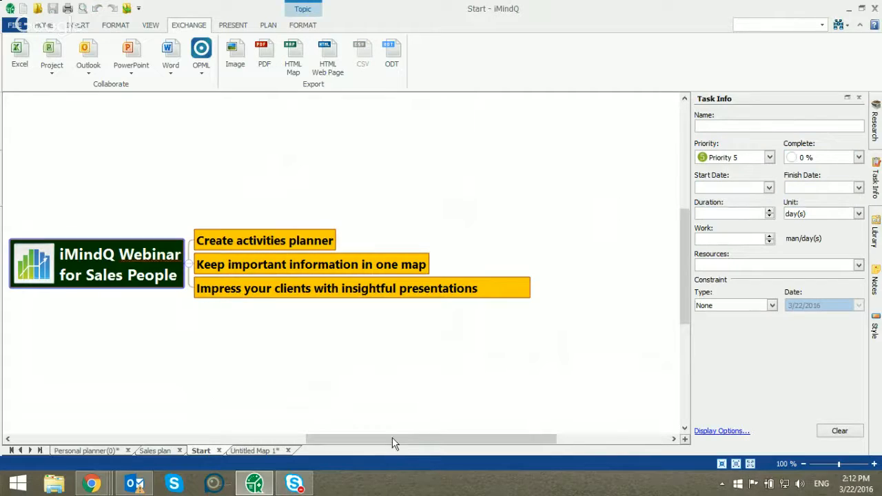
{"action": "left_click_drag", "start_coordinate": [393, 444], "coordinate": [374, 444]}
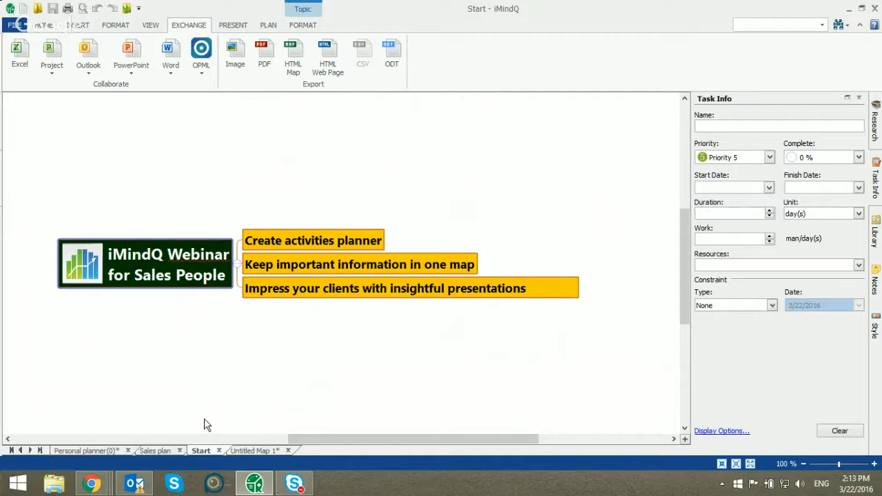
{"action": "left_click", "coordinate": [102, 449]}
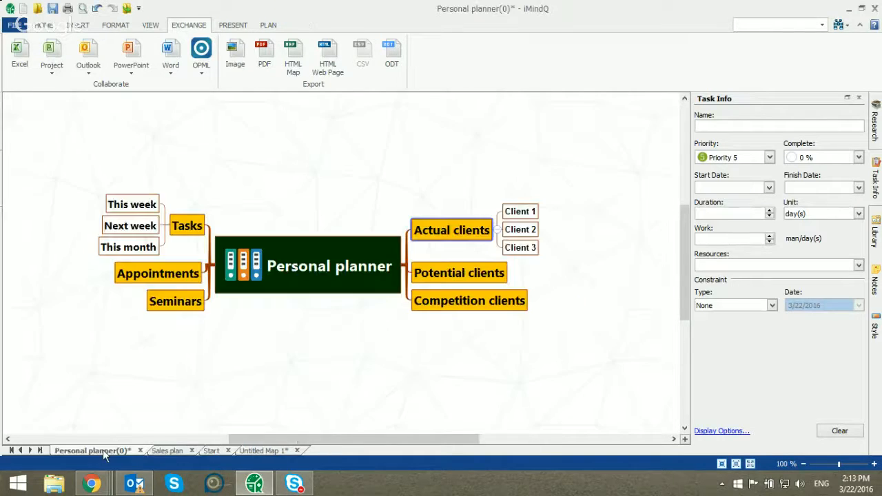
{"action": "left_click_drag", "start_coordinate": [320, 439], "coordinate": [329, 438]}
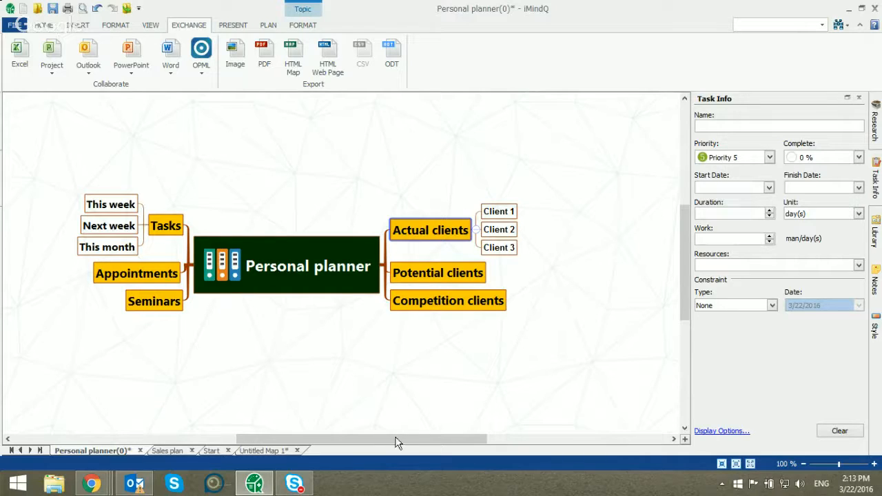
{"action": "left_click_drag", "start_coordinate": [397, 441], "coordinate": [403, 442]}
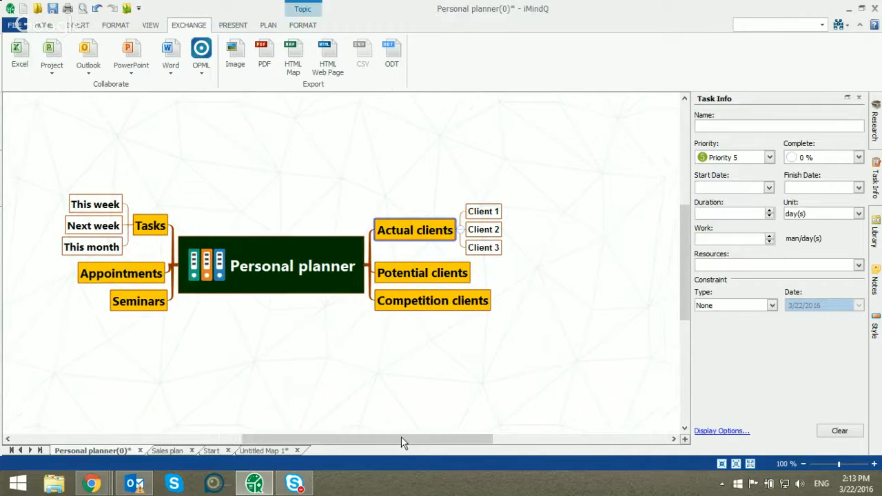
Close the Task Info pane and add a custom property named "Company Name" to the Client 1 topic
{"action": "left_click", "coordinate": [859, 98]}
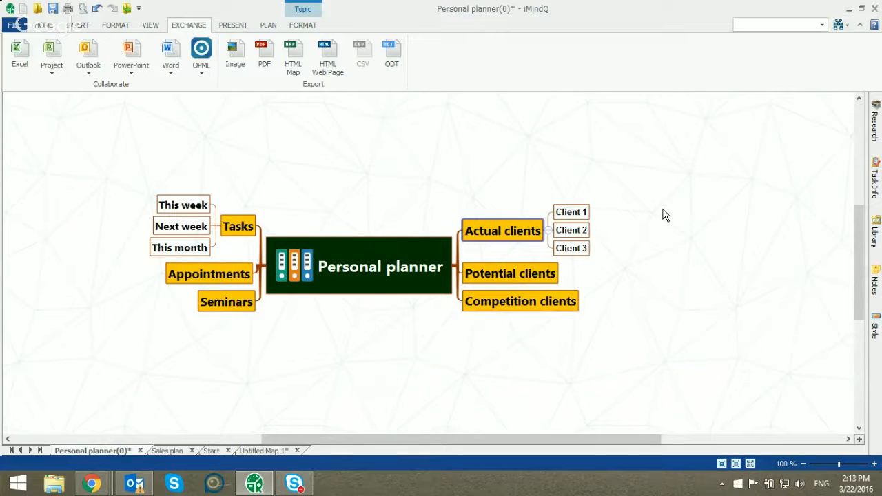
{"action": "left_click", "coordinate": [576, 209]}
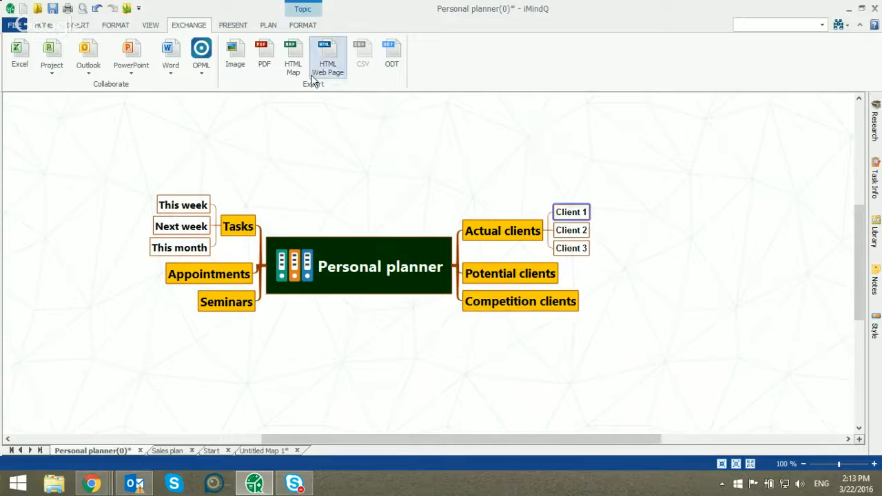
{"action": "left_click", "coordinate": [92, 26]}
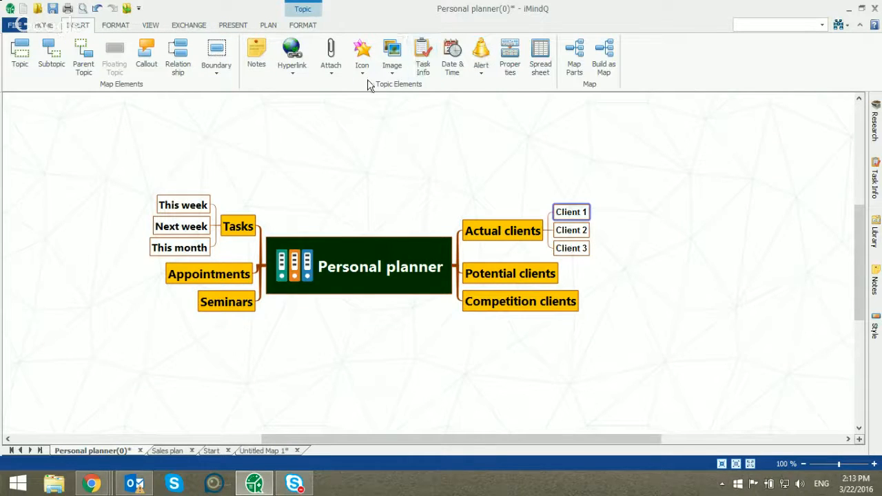
{"action": "left_click", "coordinate": [510, 60]}
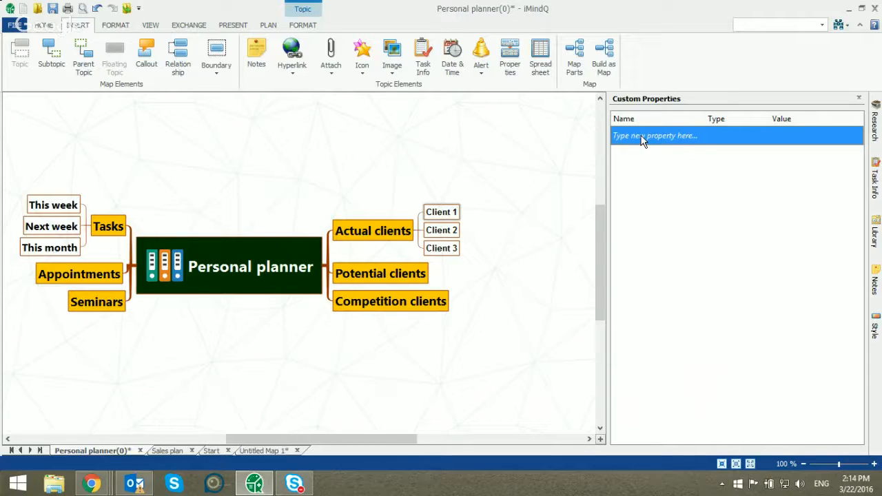
{"action": "left_click", "coordinate": [641, 138]}
{"action": "type", "text": "Company"}
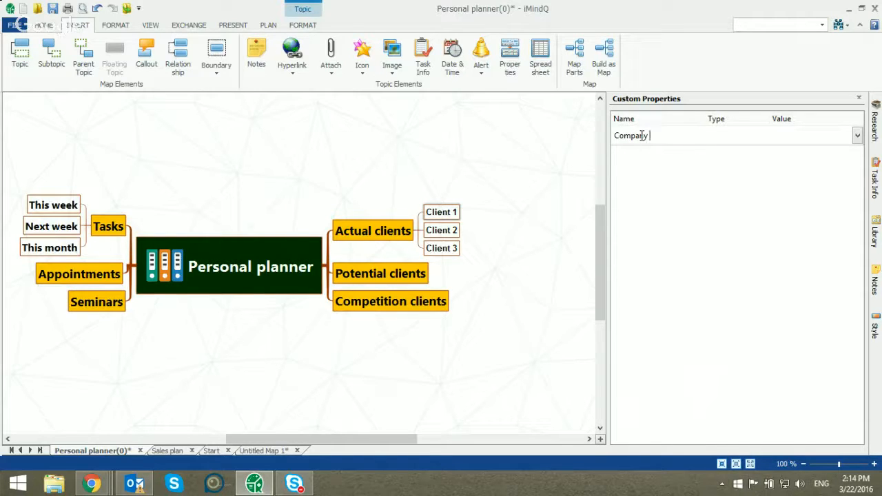
{"action": "type", "text": "Name"}
{"action": "key", "text": "Return"}
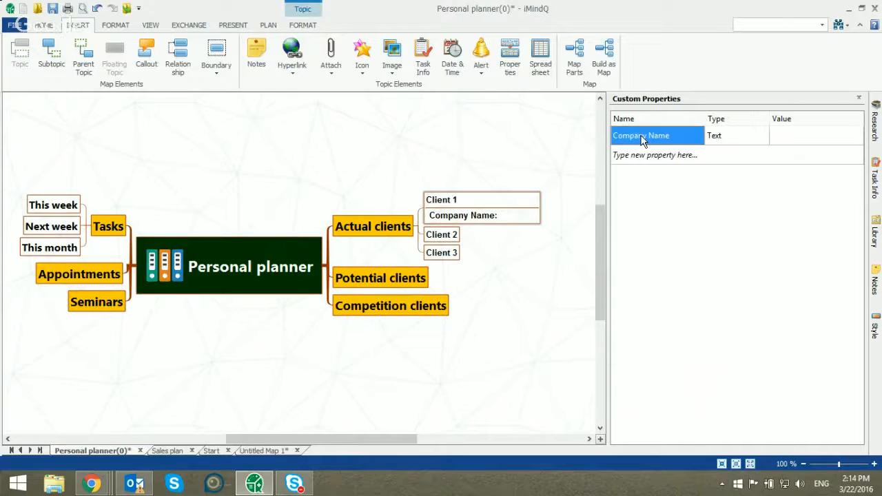
Add four more custom properties to Client 1: "Number of Employees", "Income", "Industry" and "Contact Person"
{"action": "key", "text": "Down"}
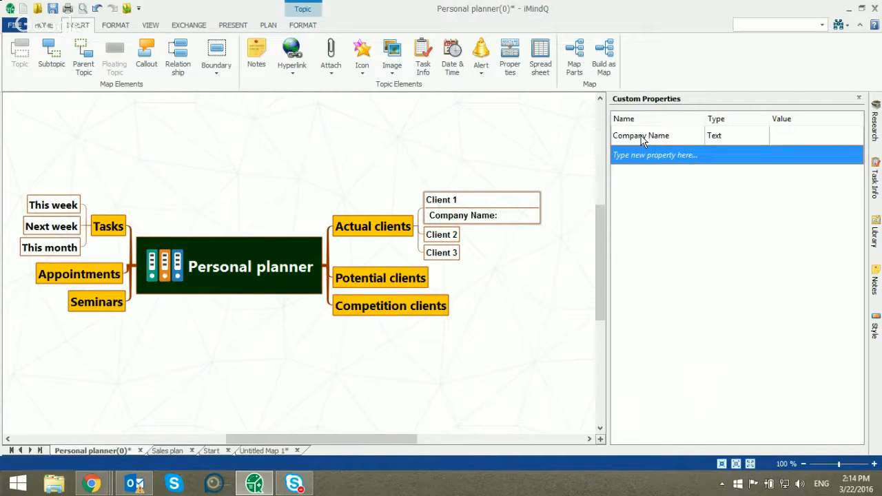
{"action": "type", "text": "Number of E"}
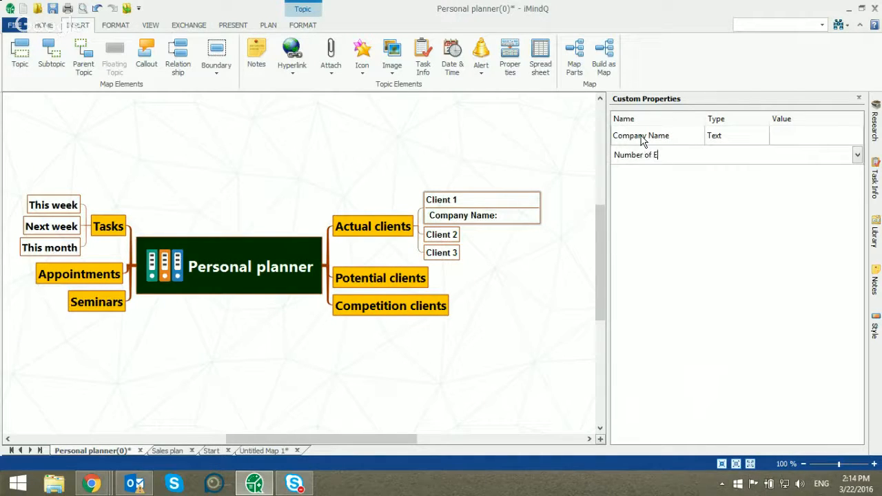
{"action": "type", "text": "mployees"}
{"action": "key", "text": "Return"}
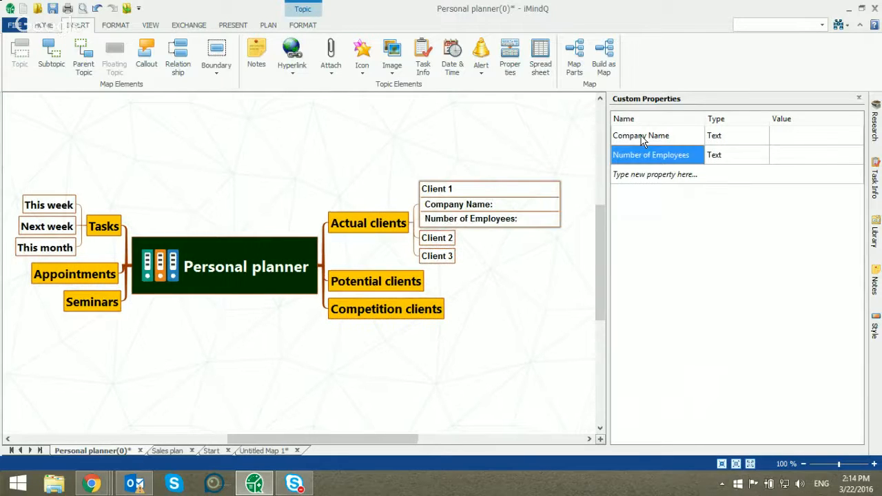
{"action": "type", "text": "Income"}
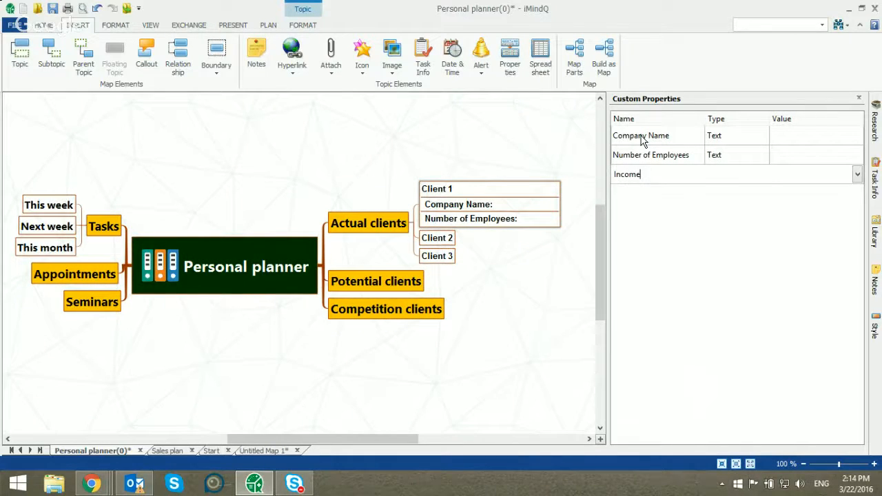
{"action": "key", "text": "Return"}
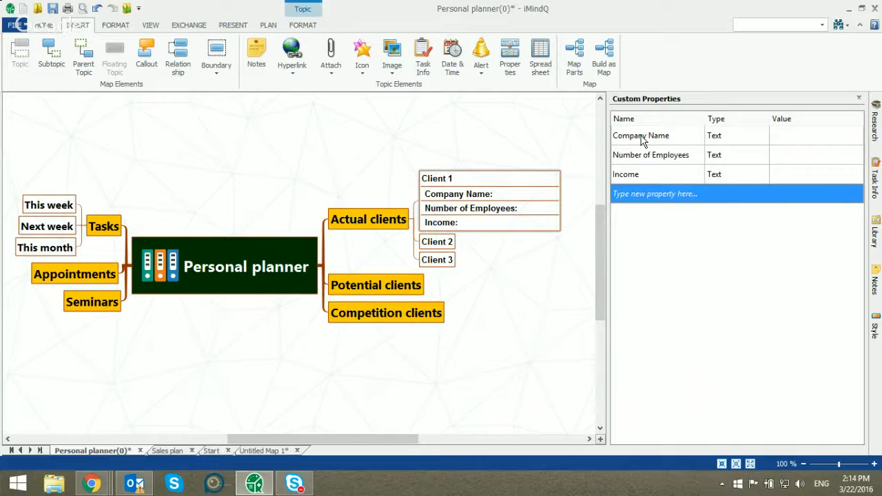
{"action": "type", "text": "Industry"}
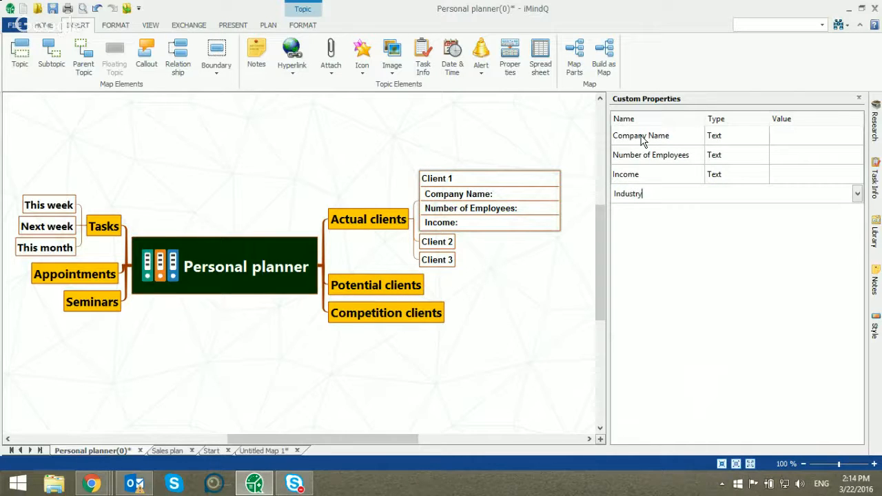
{"action": "key", "text": "Return"}
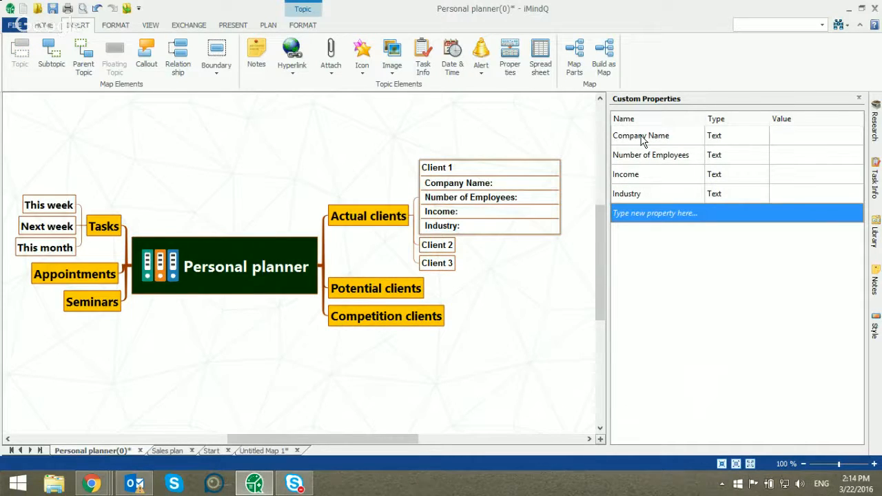
{"action": "type", "text": "Contact "}
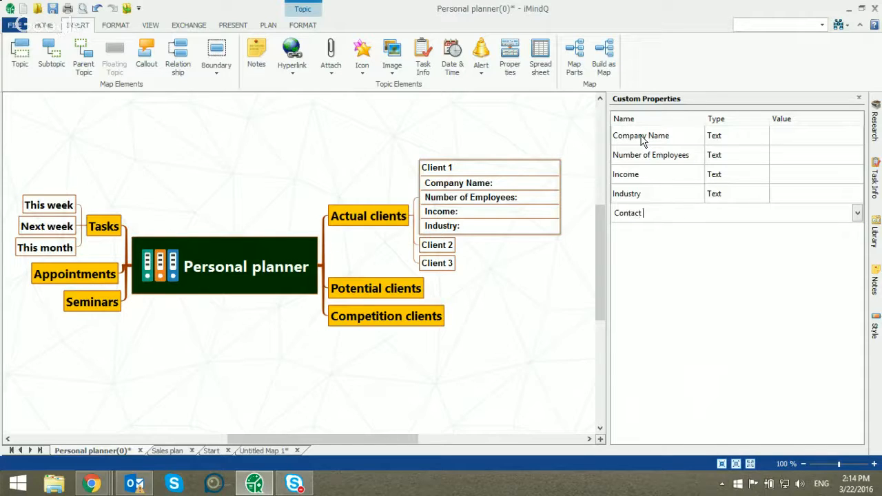
{"action": "type", "text": "Person"}
{"action": "key", "text": "Return"}
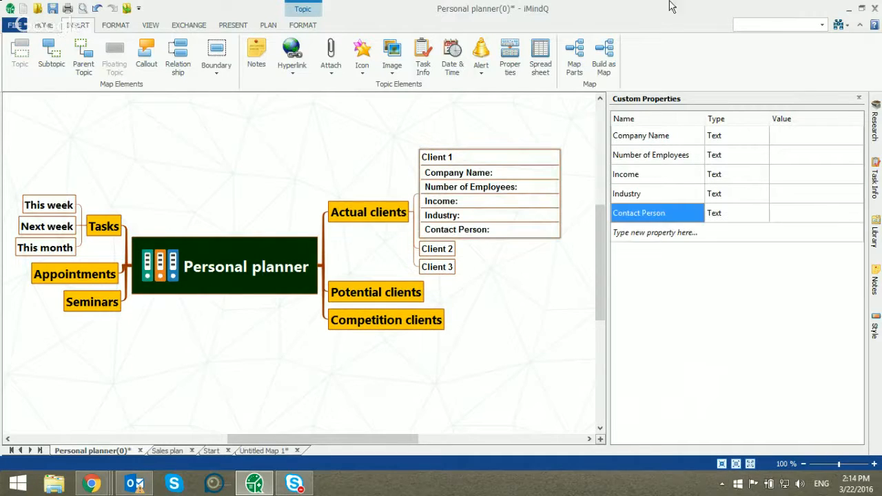
Keep the Company Name property's type as Text and set the Number of Employees property's type to Number
{"action": "left_click", "coordinate": [715, 137]}
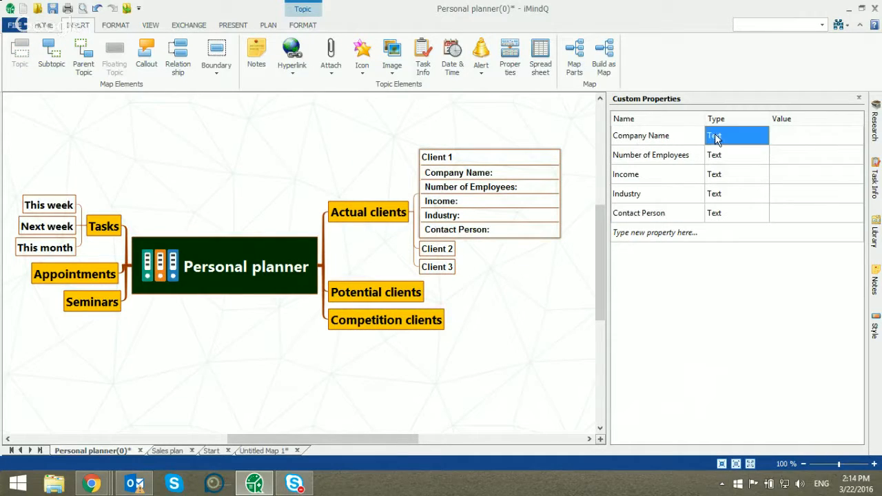
{"action": "left_click", "coordinate": [756, 131]}
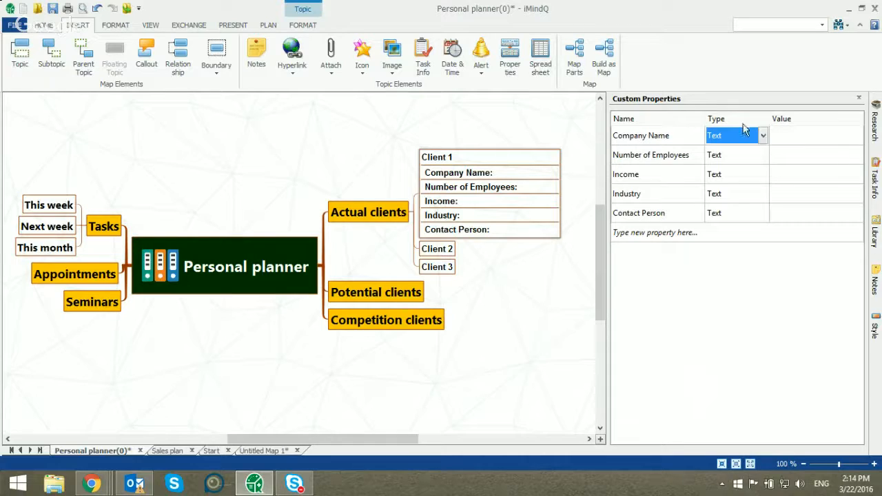
{"action": "left_click", "coordinate": [764, 138]}
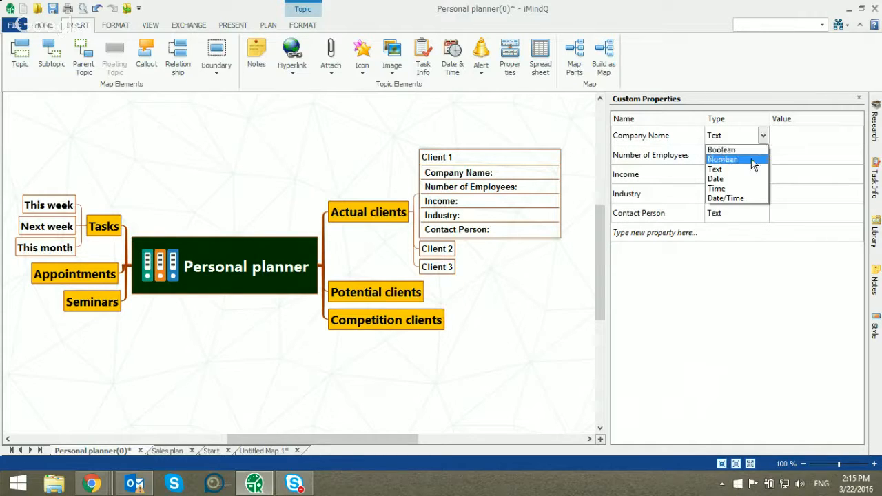
{"action": "left_click", "coordinate": [751, 169]}
{"action": "left_click", "coordinate": [763, 155]}
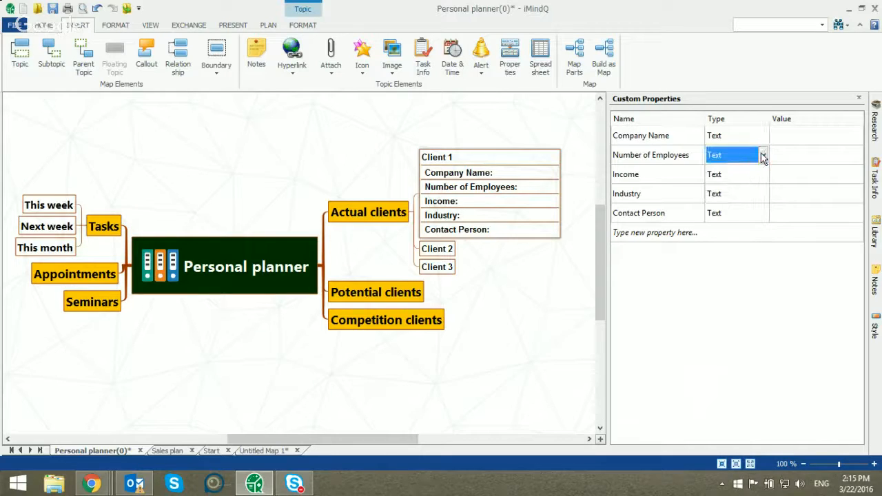
{"action": "left_click", "coordinate": [764, 156]}
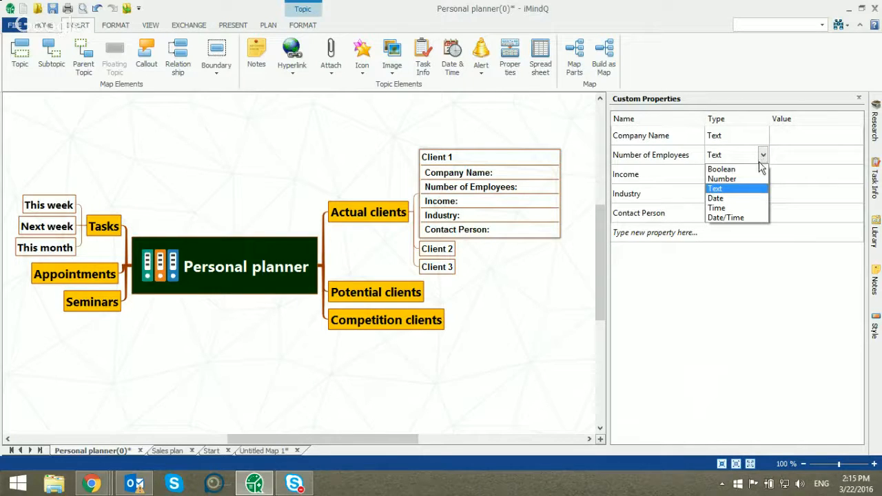
{"action": "left_click", "coordinate": [761, 179]}
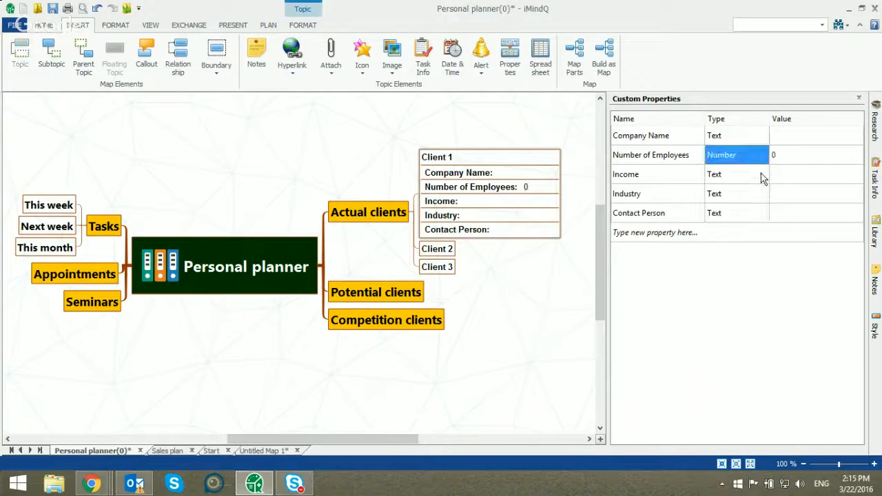
Set the Income property's type to Number and keep the Industry property's type as Text
{"action": "left_click", "coordinate": [763, 176]}
{"action": "left_click", "coordinate": [763, 178]}
{"action": "left_click", "coordinate": [758, 199]}
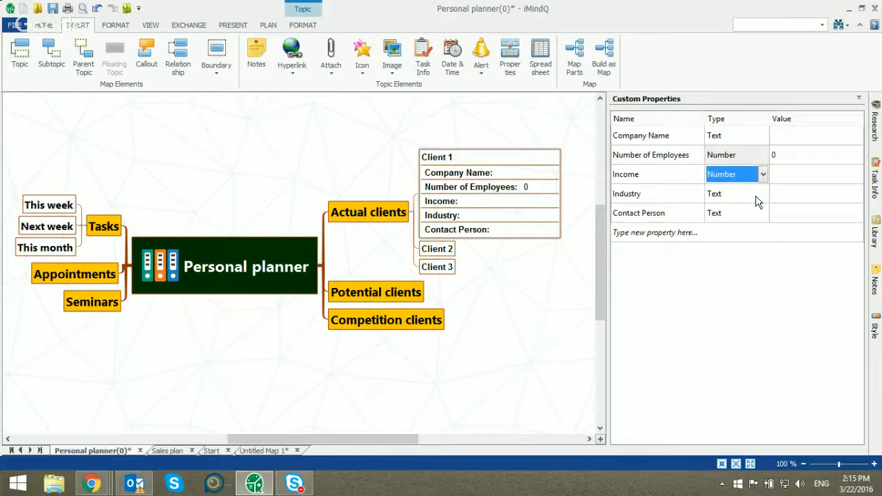
{"action": "left_click", "coordinate": [736, 198]}
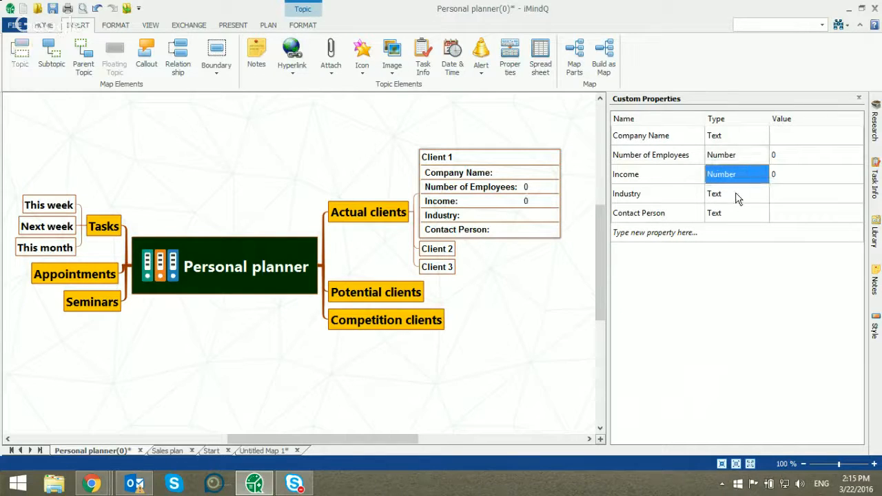
{"action": "left_click", "coordinate": [741, 197]}
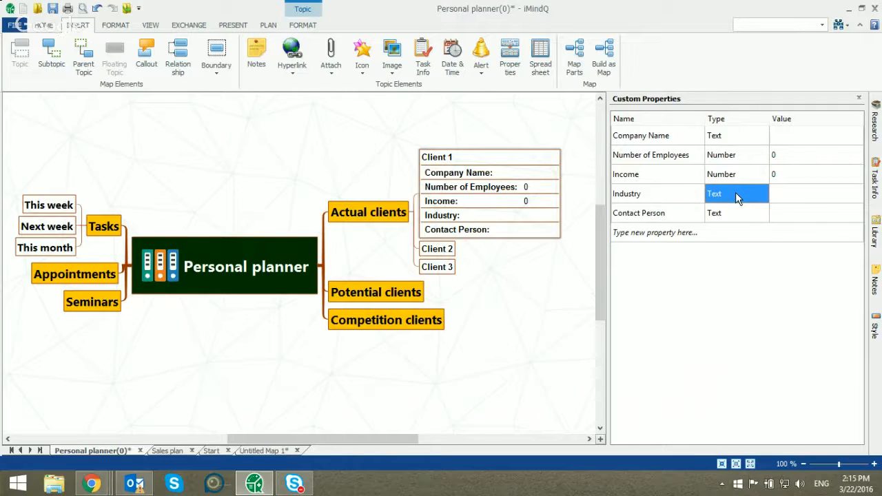
Fill in Client 1's values: Company Name "Company X", Number of Employees 50 and Income 2500
{"action": "left_click", "coordinate": [796, 141]}
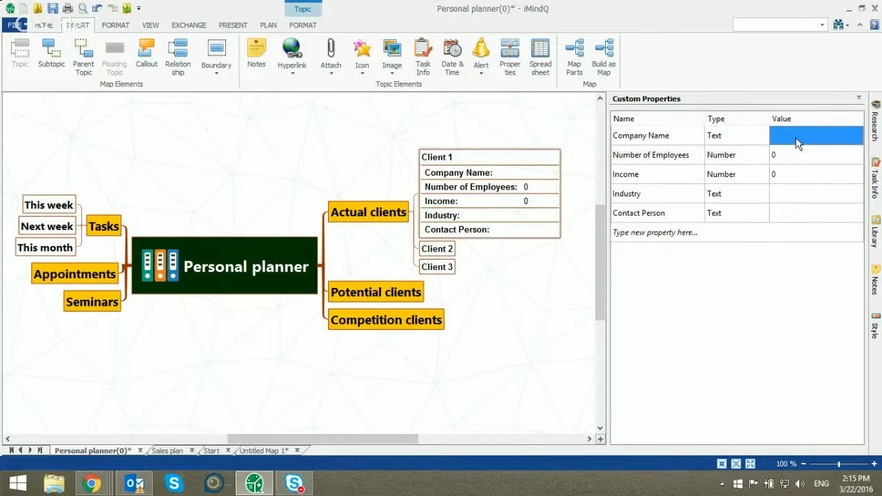
{"action": "type", "text": "Company X"}
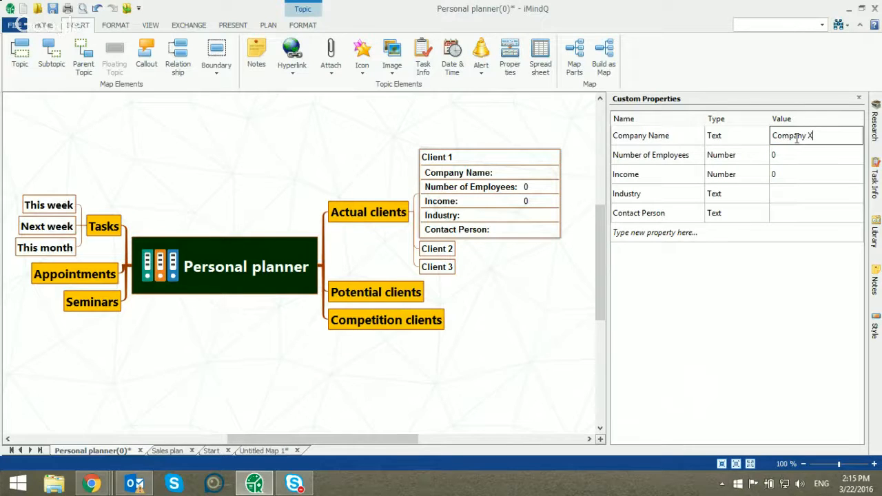
{"action": "key", "text": "Return"}
{"action": "key", "text": "Down"}
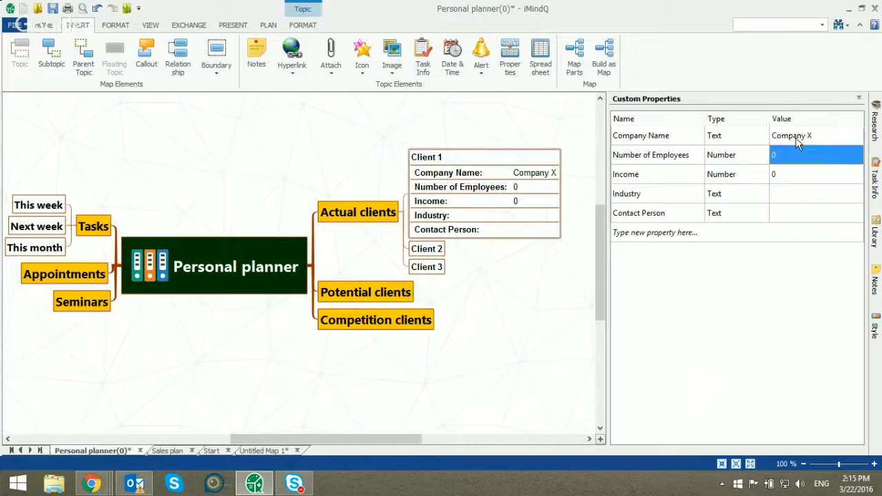
{"action": "type", "text": "50"}
{"action": "key", "text": "Return"}
{"action": "key", "text": "Down"}
{"action": "type", "text": "2500"}
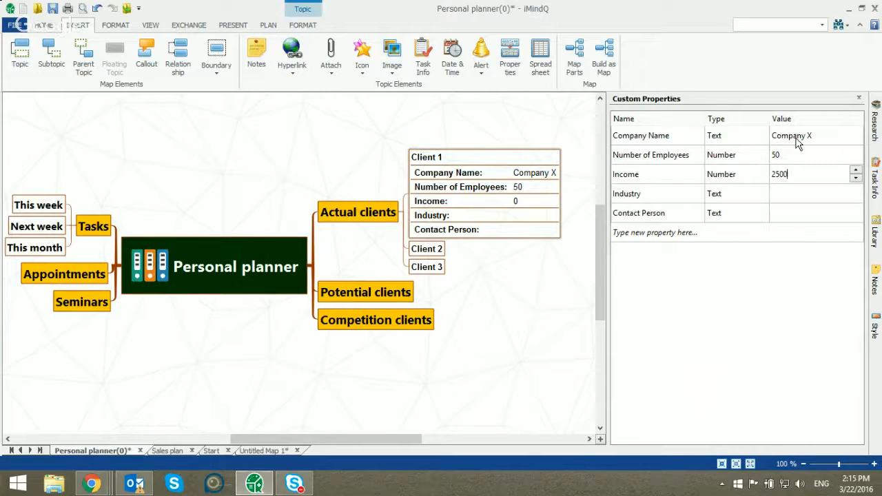
{"action": "key", "text": "Return"}
{"action": "key", "text": "Down"}
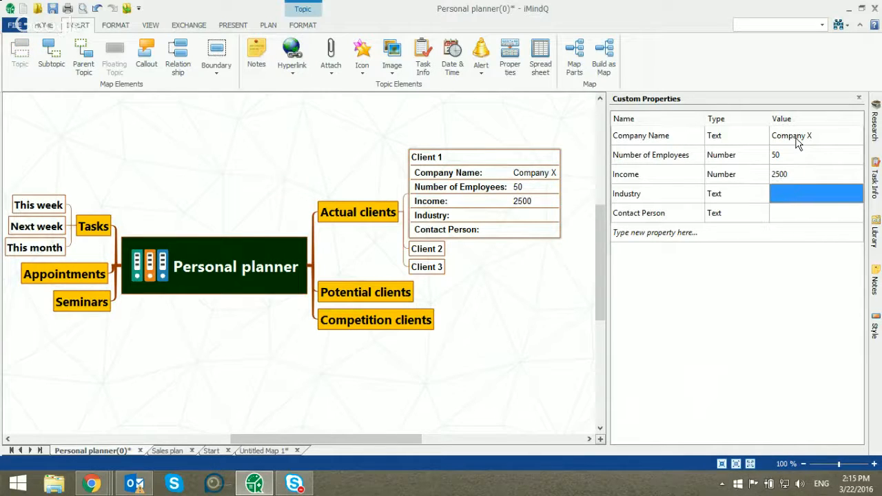
Set Client 1's Industry to "Airline", enter the contact person's name and close the Custom Properties pane
{"action": "type", "text": "Airline"}
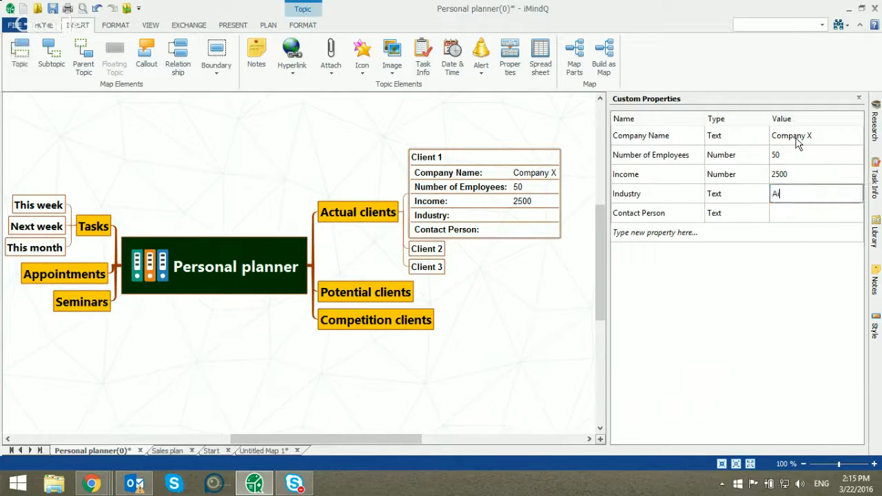
{"action": "key", "text": "Return"}
{"action": "key", "text": "Down"}
{"action": "key", "text": "Down"}
{"action": "key", "text": "Up"}
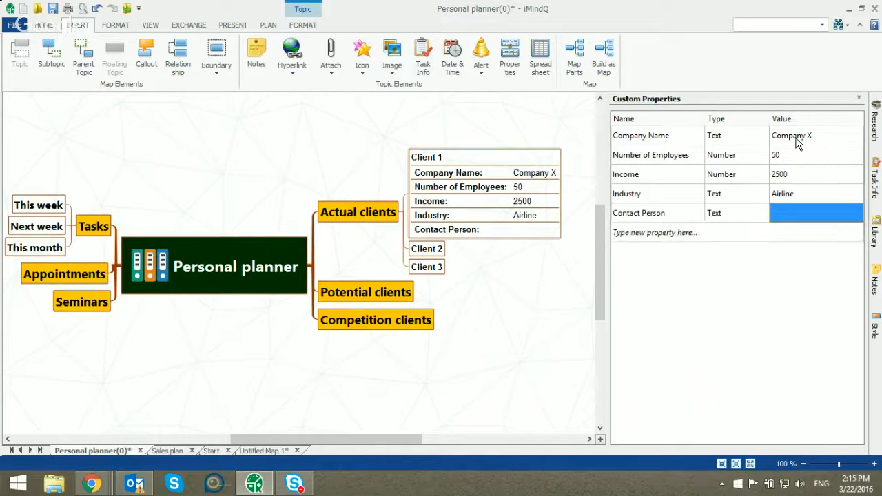
{"action": "type", "text": "Bryan"}
{"action": "key", "text": "Return"}
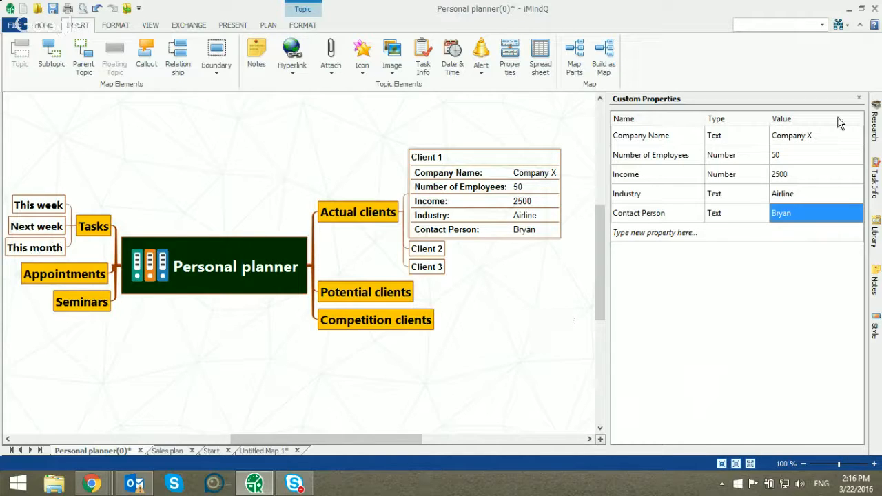
{"action": "left_click", "coordinate": [858, 98]}
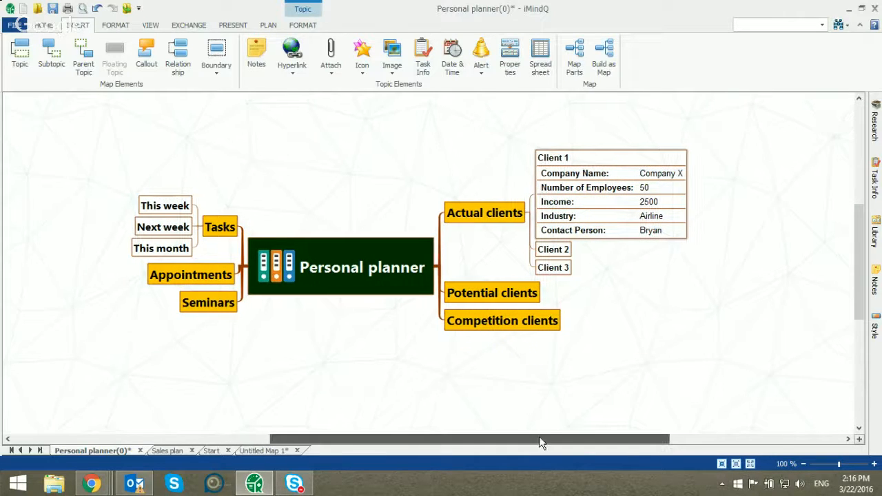
{"action": "left_click_drag", "start_coordinate": [539, 439], "coordinate": [552, 439]}
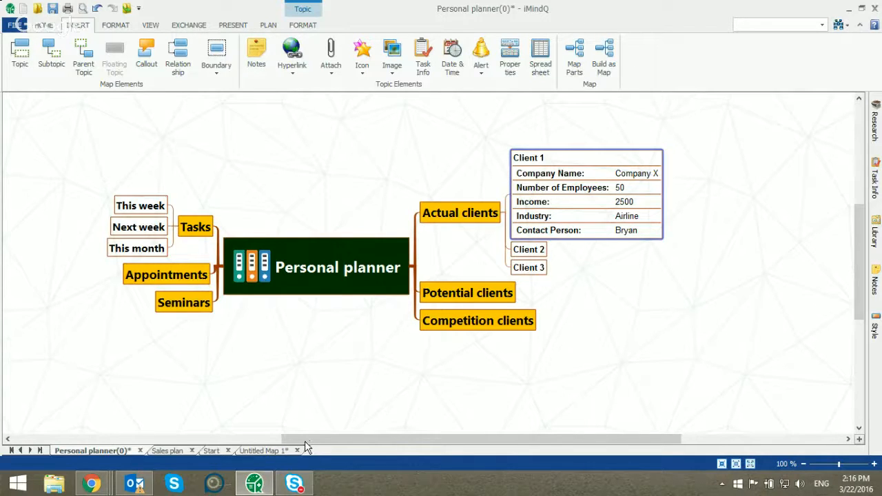
Switch to the Sales plan map and expand the "Existing customers - Business strategies and tactics" topic
{"action": "left_click", "coordinate": [167, 451]}
{"action": "left_click_drag", "start_coordinate": [349, 438], "coordinate": [474, 441]}
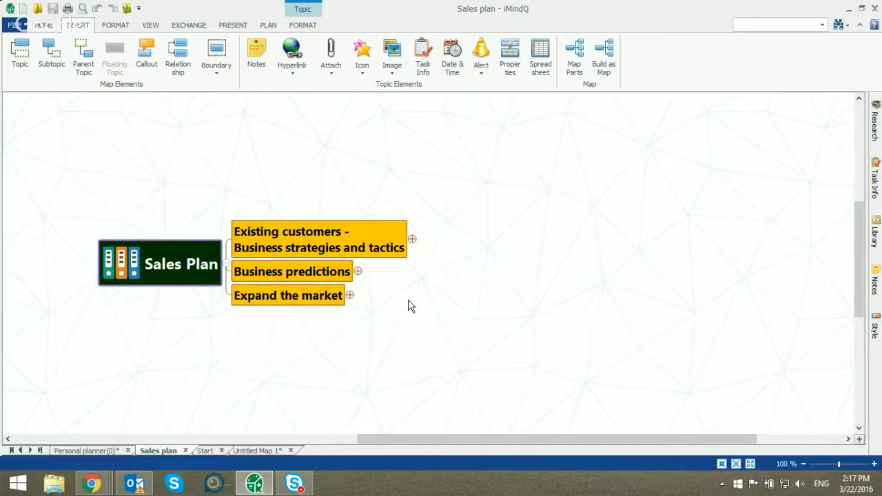
{"action": "left_click", "coordinate": [411, 239]}
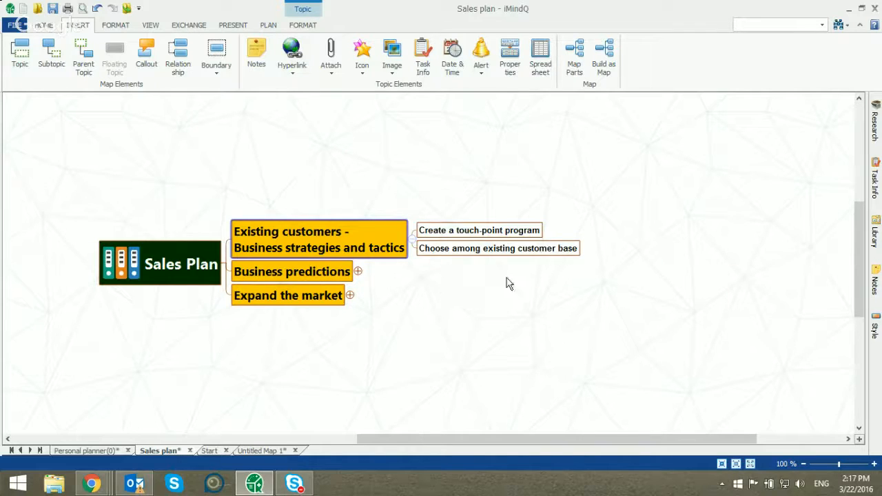
Start a hyperlink of the Topic kind on the "Choose among existing customer base" topic
{"action": "left_click", "coordinate": [549, 250]}
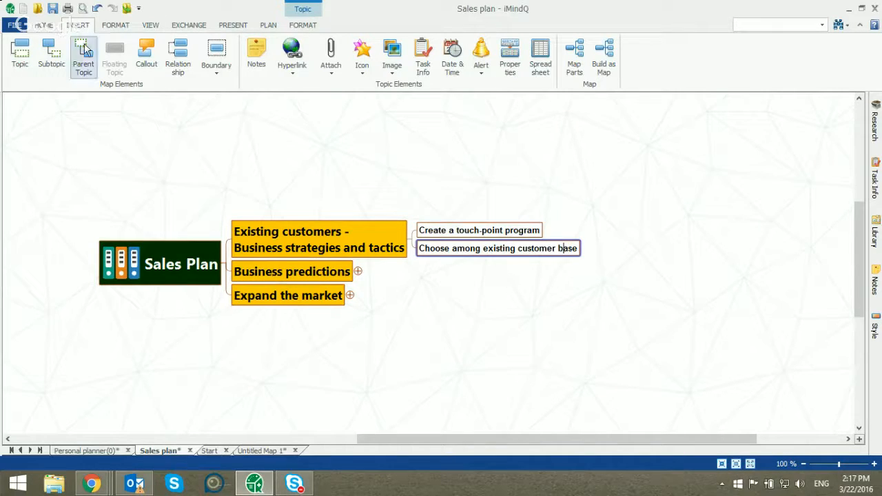
{"action": "left_click", "coordinate": [291, 55]}
{"action": "left_click_drag", "start_coordinate": [448, 116], "coordinate": [737, 58]}
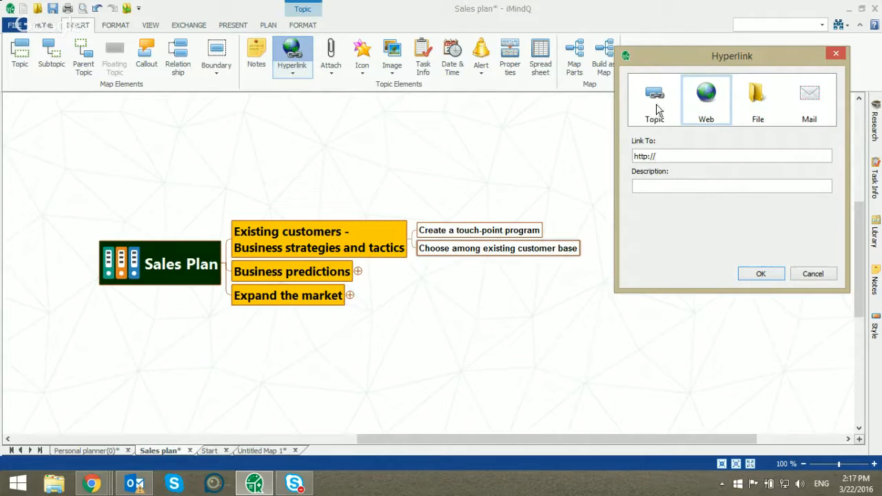
{"action": "left_click", "coordinate": [656, 111]}
{"action": "left_click", "coordinate": [703, 109]}
{"action": "left_click", "coordinate": [657, 112]}
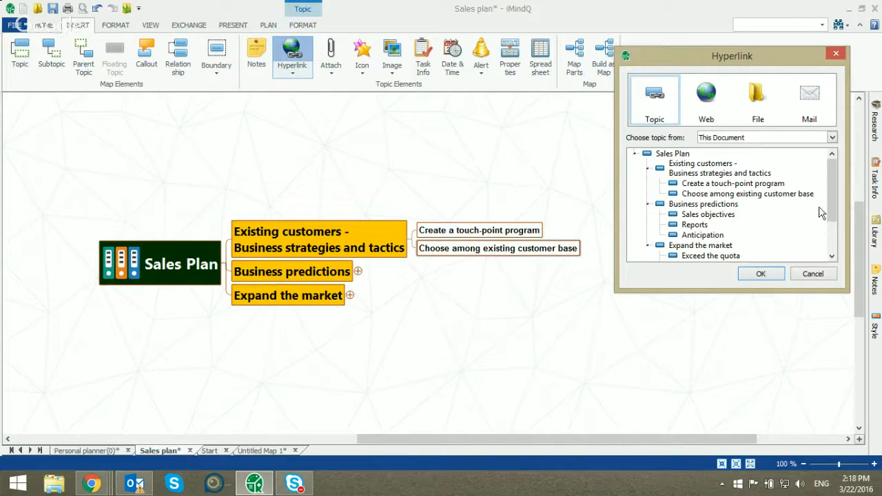
Link the topic to "Actual clients" in the Personal planner(0) map from the Webinar folder
{"action": "left_click", "coordinate": [744, 137]}
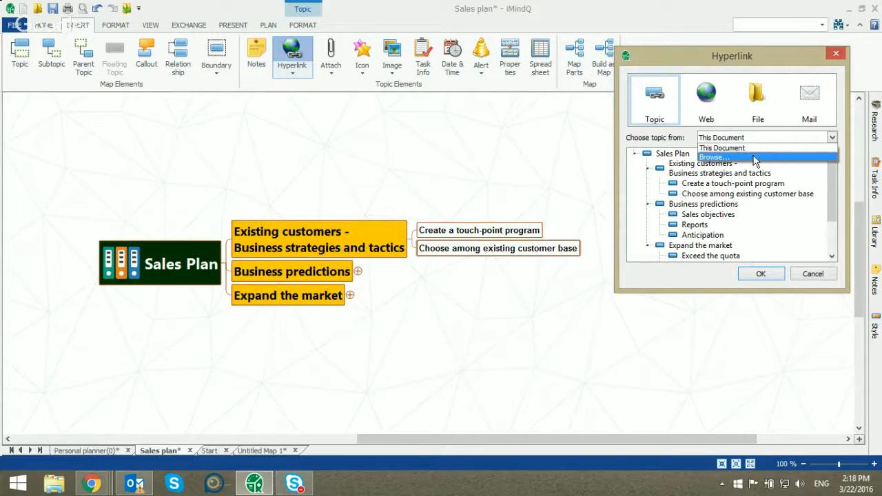
{"action": "left_click", "coordinate": [756, 157]}
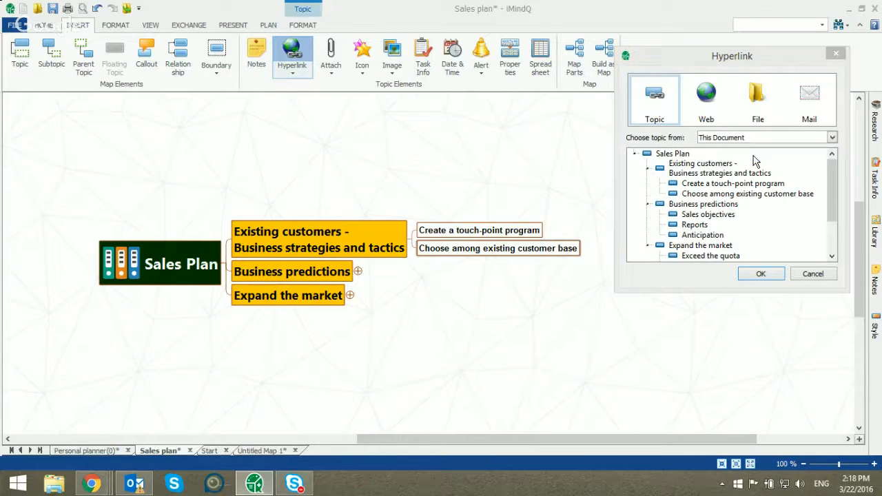
{"action": "left_click", "coordinate": [620, 160]}
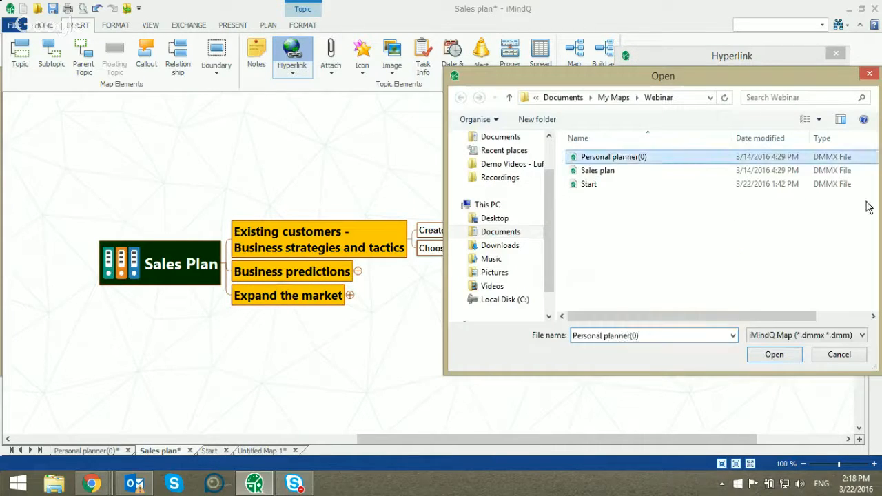
{"action": "left_click", "coordinate": [775, 356]}
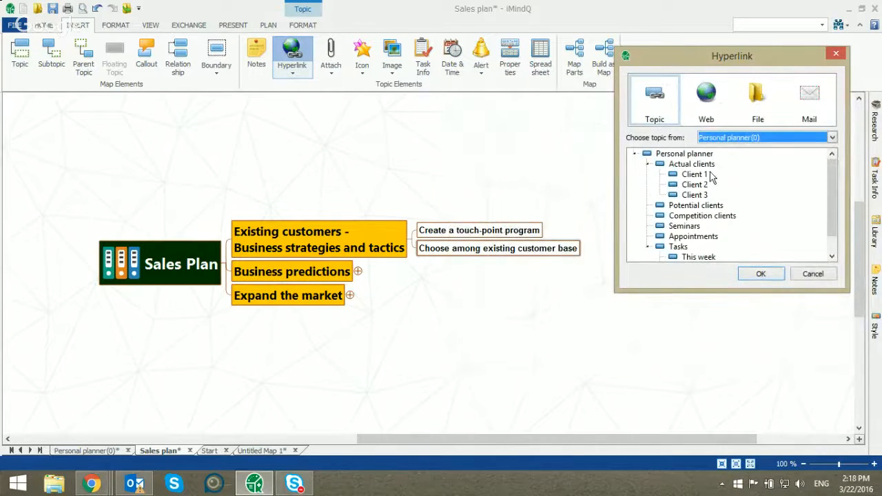
{"action": "scroll", "coordinate": [713, 178], "scroll_direction": "down", "scroll_amount": 1}
{"action": "scroll", "coordinate": [715, 197], "scroll_direction": "up", "scroll_amount": 1}
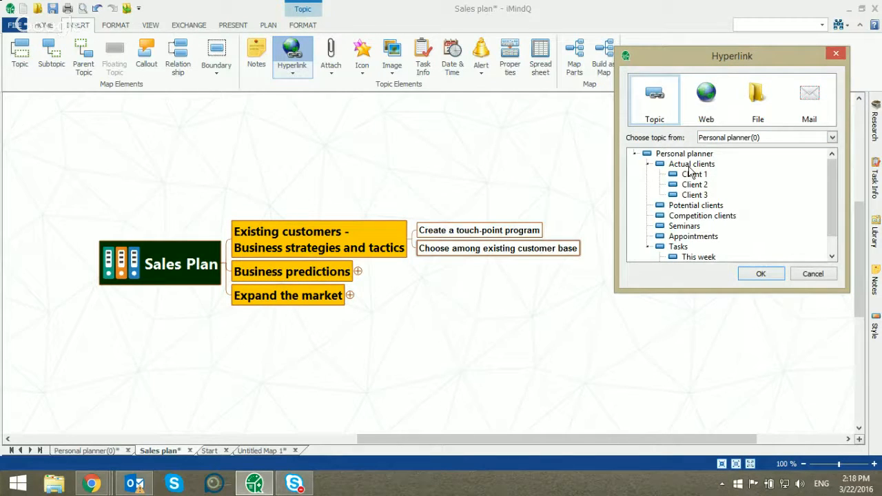
{"action": "left_click", "coordinate": [699, 167]}
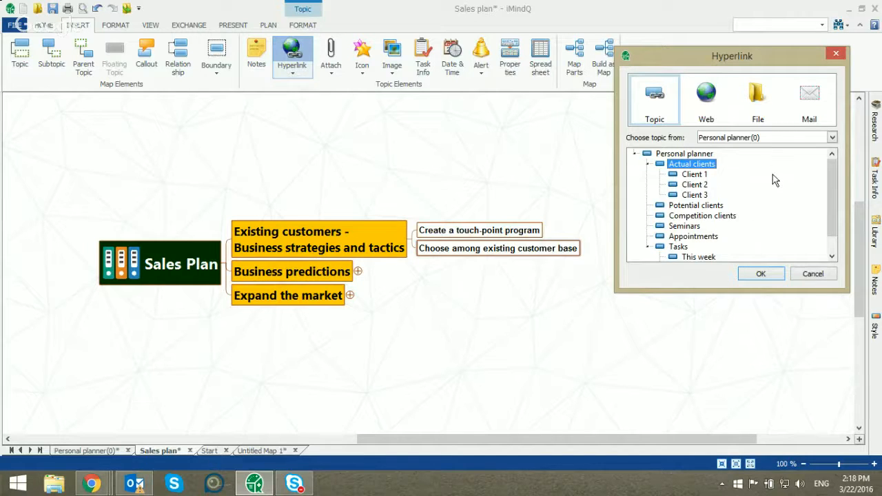
{"action": "left_click", "coordinate": [761, 274]}
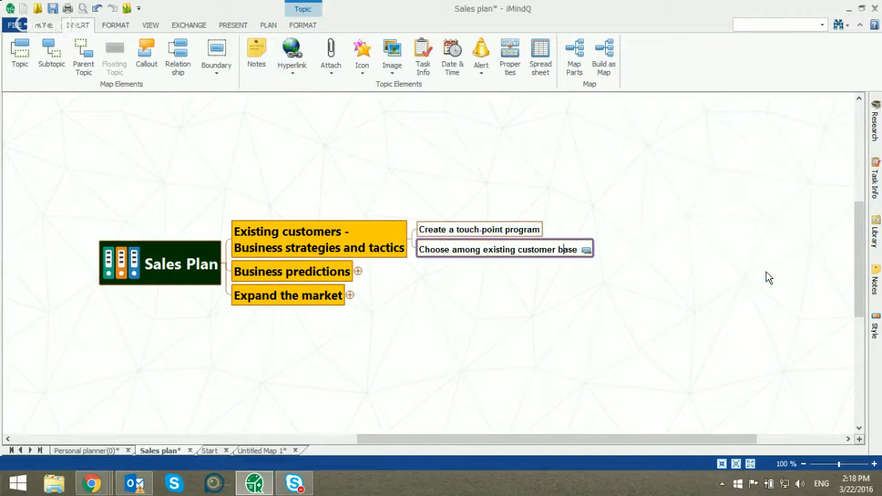
Follow the new hyperlink to the Actual clients topic and return to the Sales plan map
{"action": "left_click", "coordinate": [585, 249]}
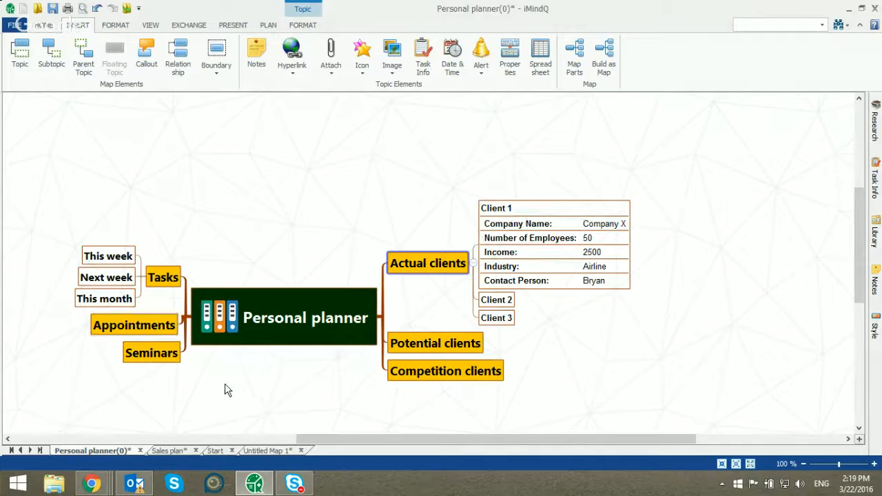
{"action": "left_click", "coordinate": [165, 450]}
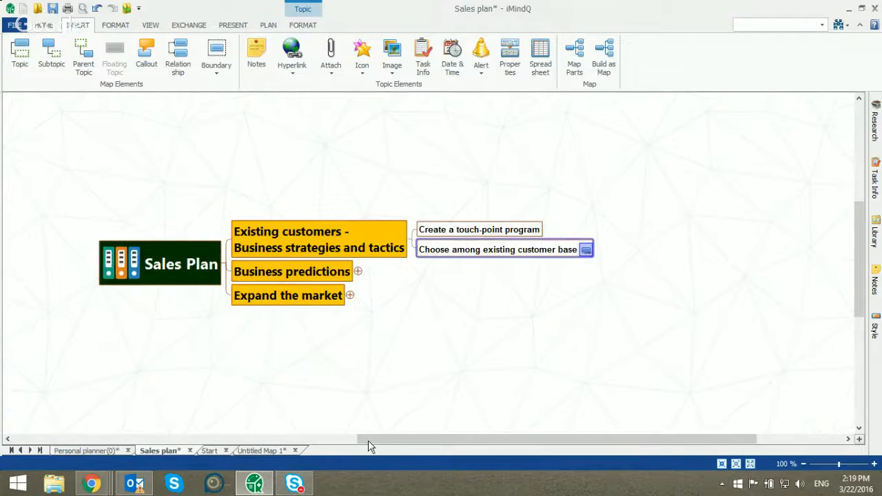
{"action": "left_click_drag", "start_coordinate": [371, 442], "coordinate": [367, 441]}
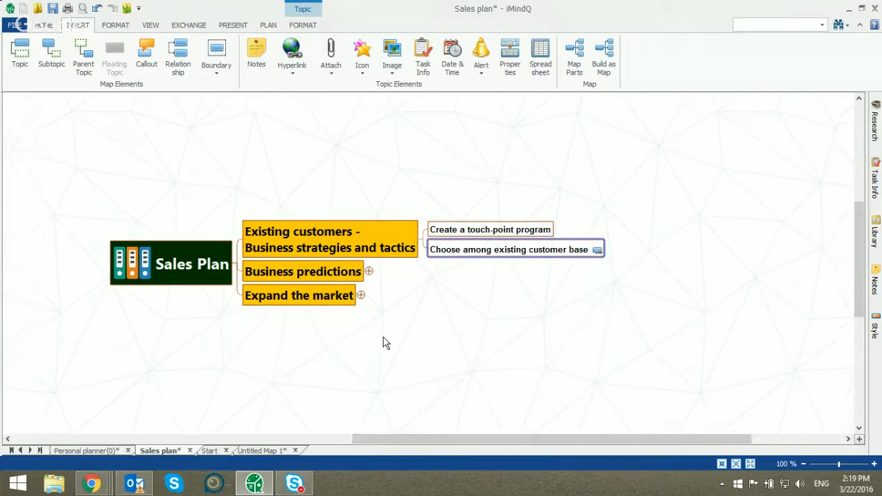
Expand the Business predictions topic and attach the Targetss Excel file from Documents to its Sales objectives subtopic
{"action": "left_click", "coordinate": [369, 271]}
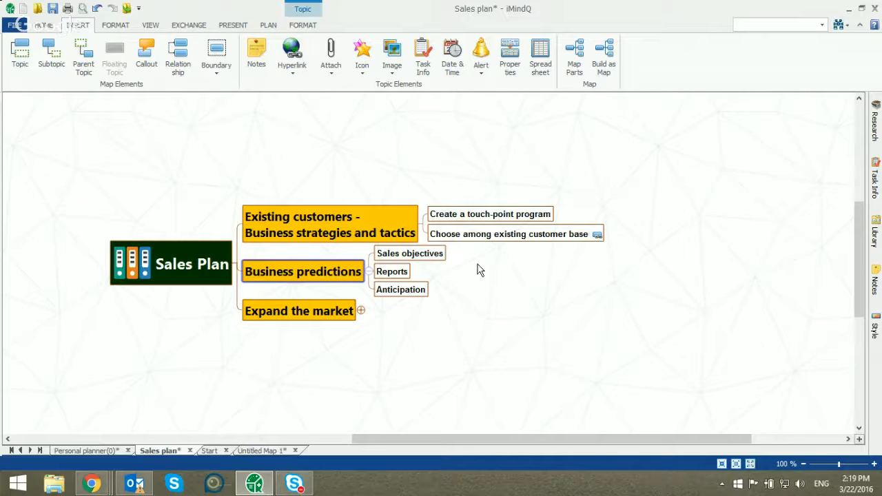
{"action": "left_click", "coordinate": [403, 275]}
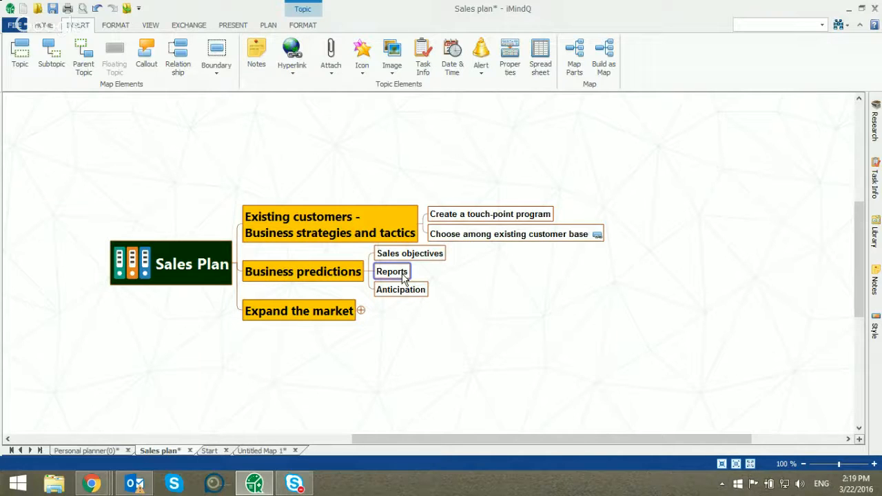
{"action": "left_click", "coordinate": [396, 255]}
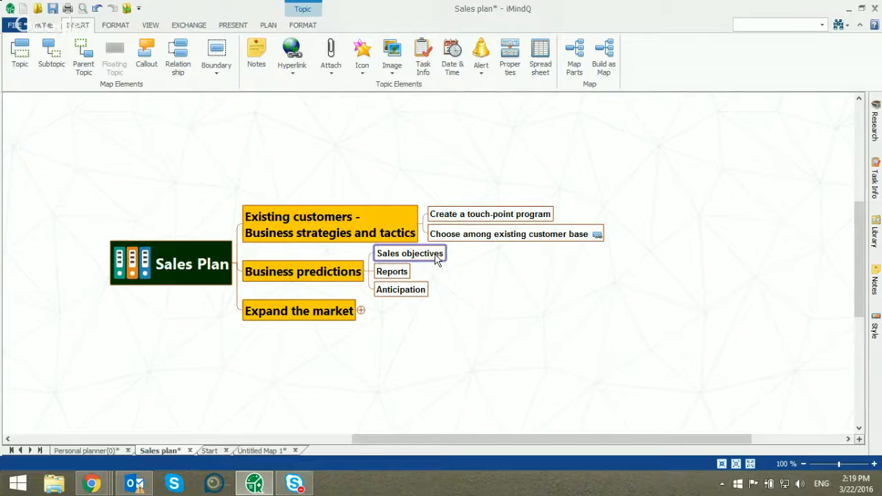
{"action": "left_click", "coordinate": [335, 54]}
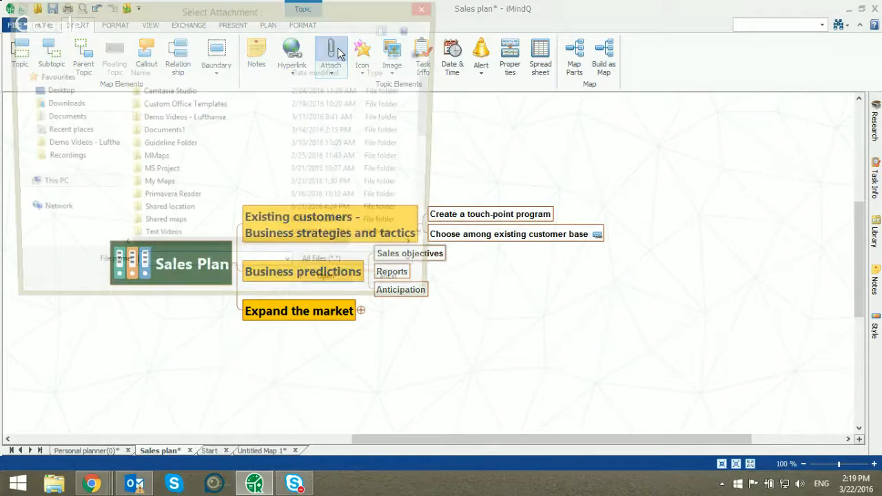
{"action": "left_click_drag", "start_coordinate": [433, 103], "coordinate": [435, 217]}
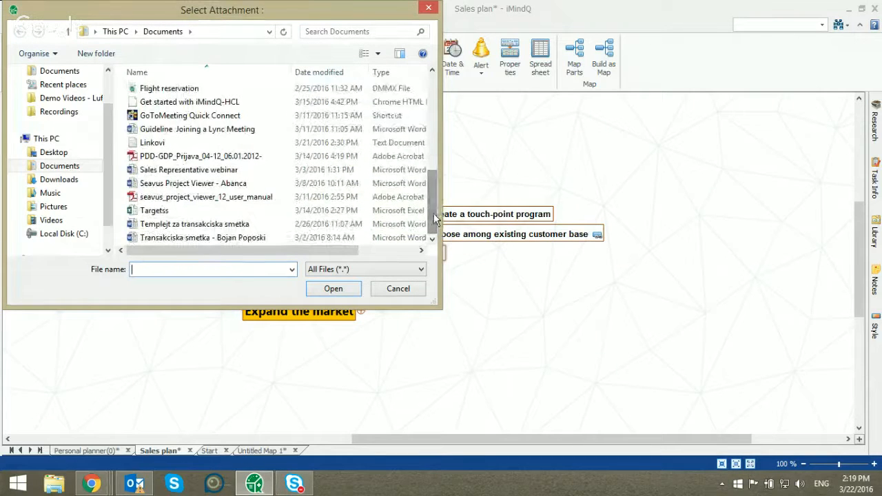
{"action": "left_click", "coordinate": [160, 213]}
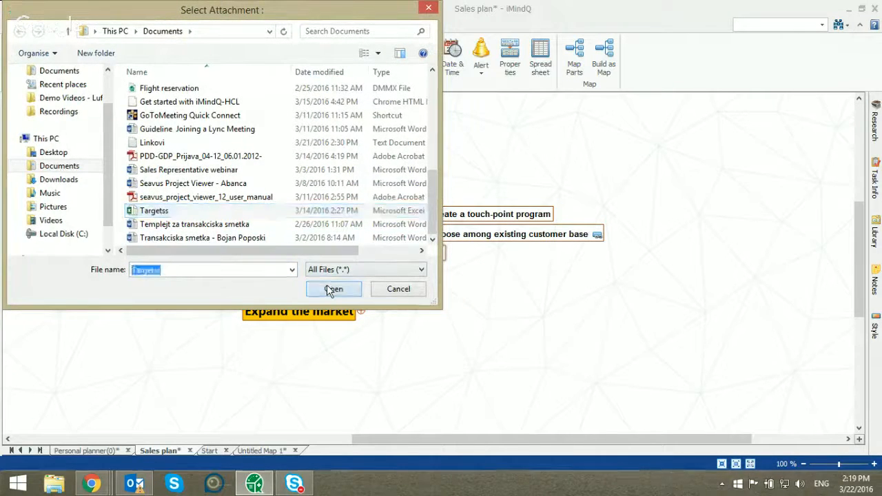
{"action": "left_click", "coordinate": [328, 287]}
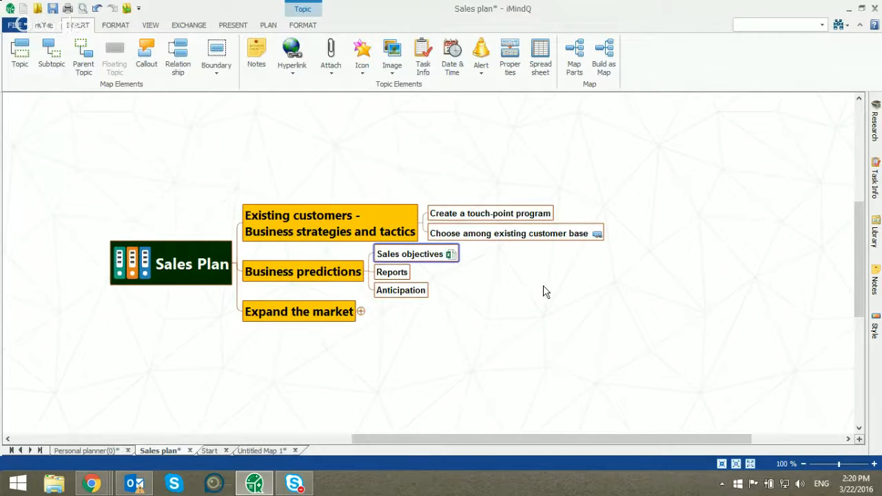
Open the Targetss workbook attached to Sales objectives, review its monthly targets table and close it
{"action": "left_click", "coordinate": [451, 260]}
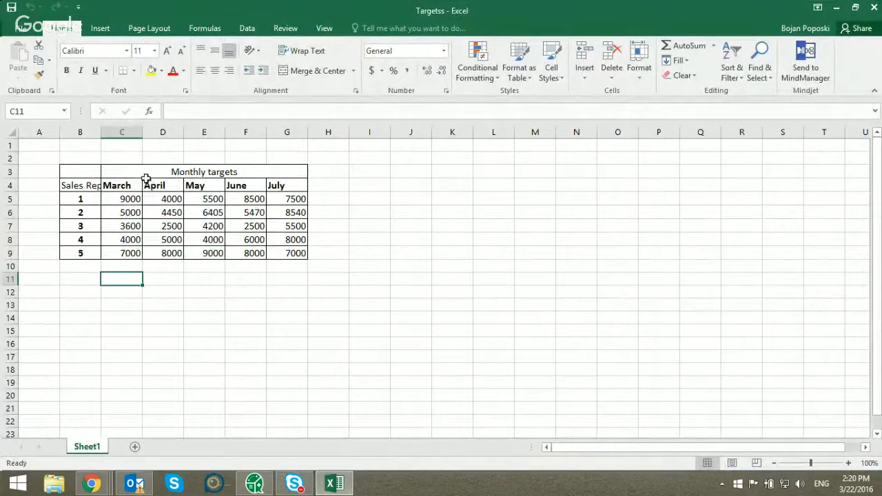
{"action": "left_click", "coordinate": [148, 171]}
{"action": "left_click", "coordinate": [86, 187]}
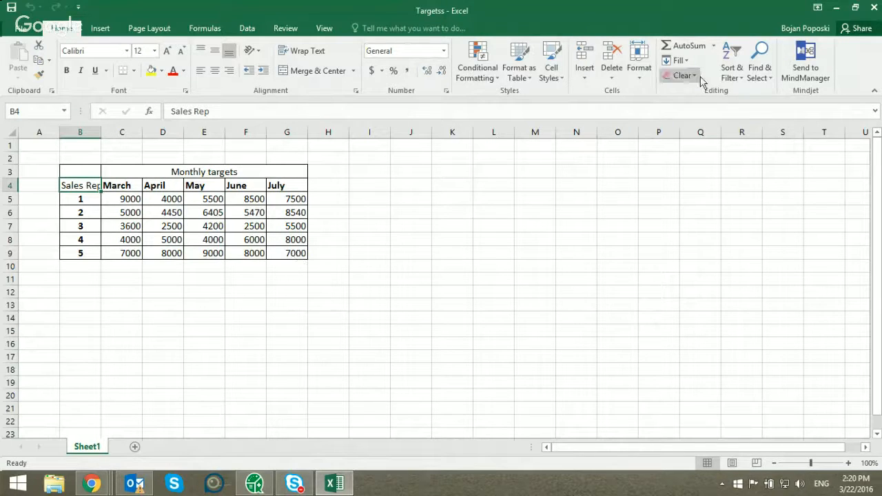
{"action": "left_click", "coordinate": [870, 8]}
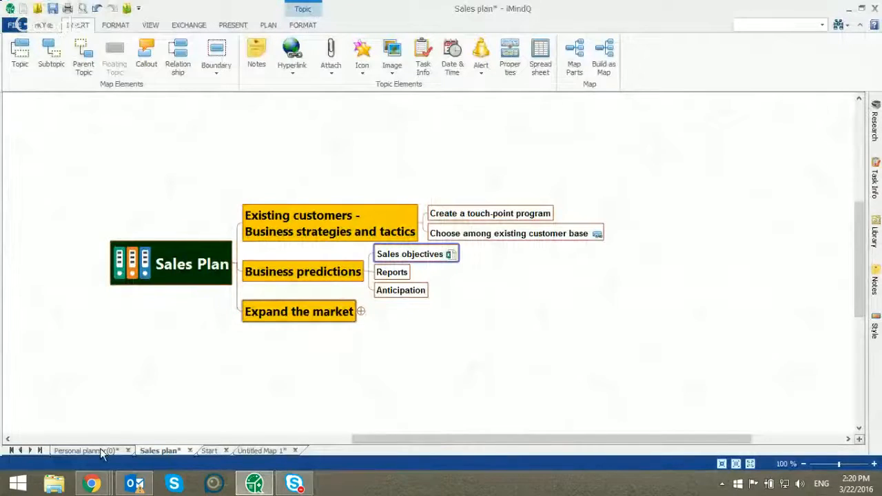
Review the Start map and return to the Sales plan map
{"action": "left_click", "coordinate": [209, 453]}
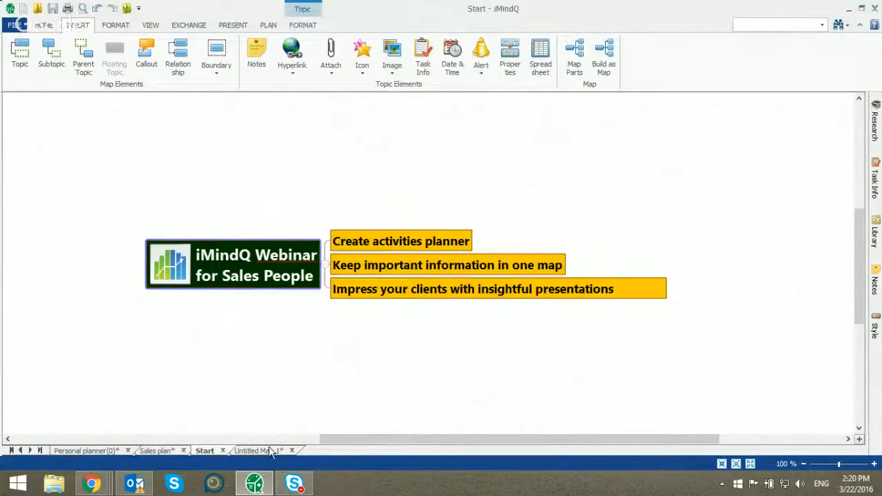
{"action": "left_click_drag", "start_coordinate": [363, 445], "coordinate": [346, 440]}
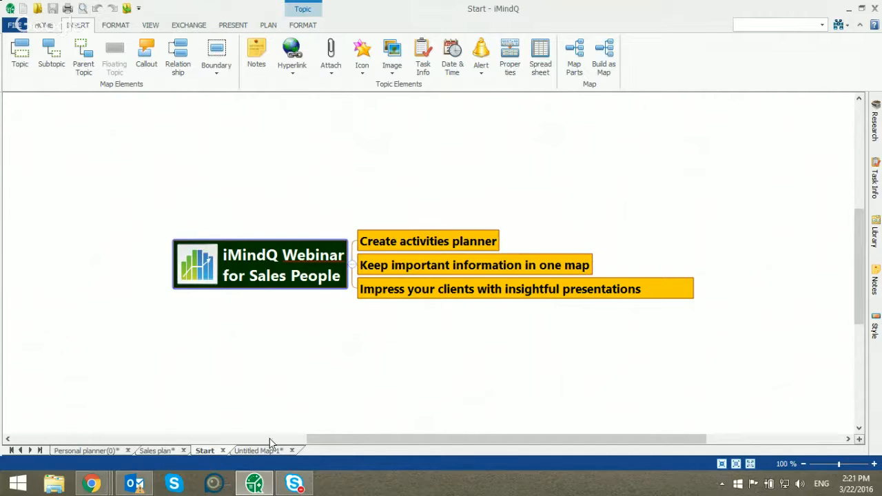
{"action": "left_click", "coordinate": [156, 450]}
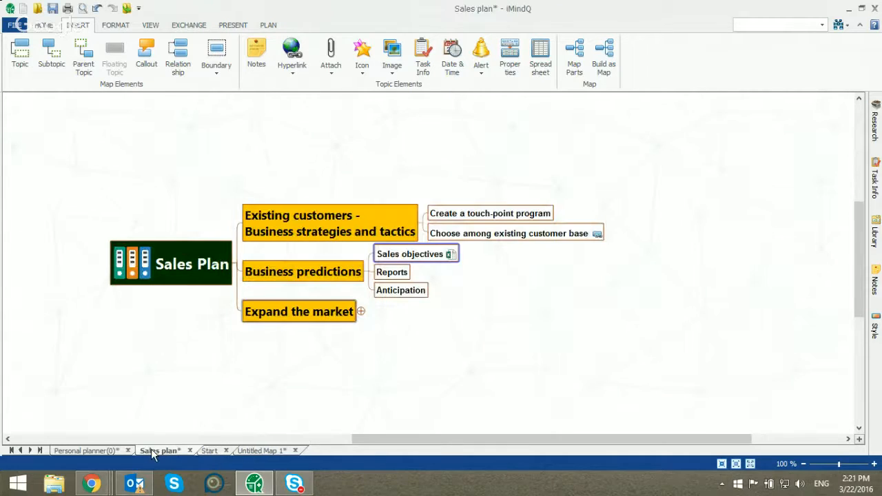
Expand the "Expand the market" topic and its "Search for potential clients" subtopic
{"action": "left_click_drag", "start_coordinate": [397, 444], "coordinate": [388, 439]}
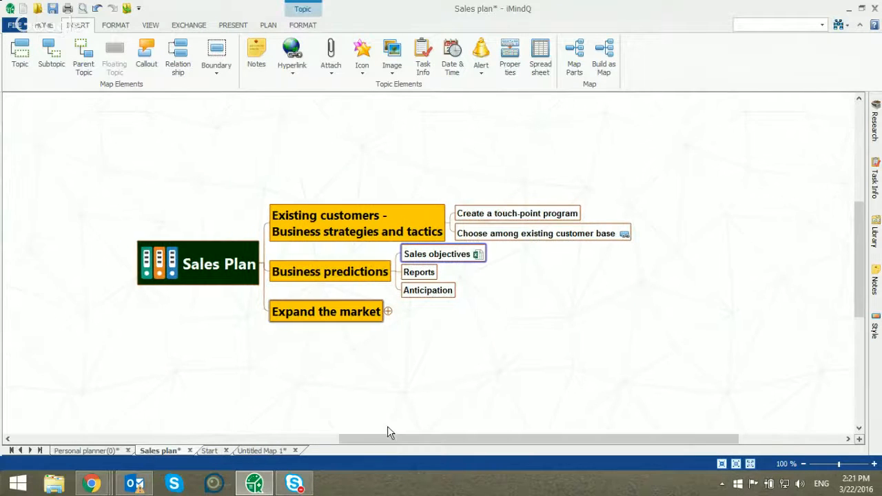
{"action": "left_click", "coordinate": [390, 311]}
{"action": "left_click_drag", "start_coordinate": [478, 439], "coordinate": [496, 440]}
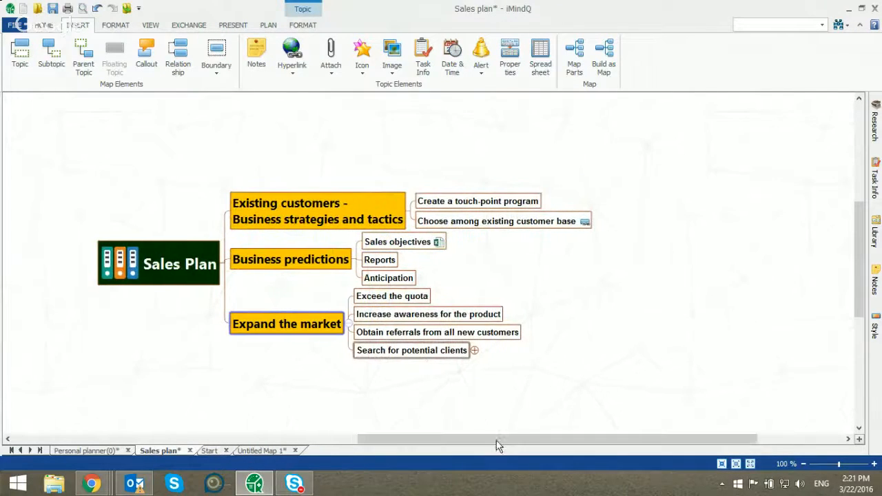
{"action": "left_click", "coordinate": [475, 350]}
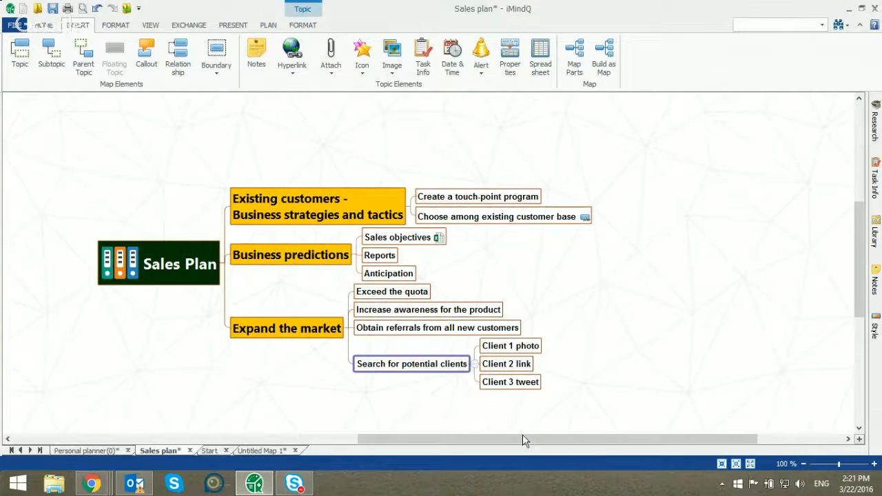
{"action": "left_click_drag", "start_coordinate": [524, 445], "coordinate": [543, 442]}
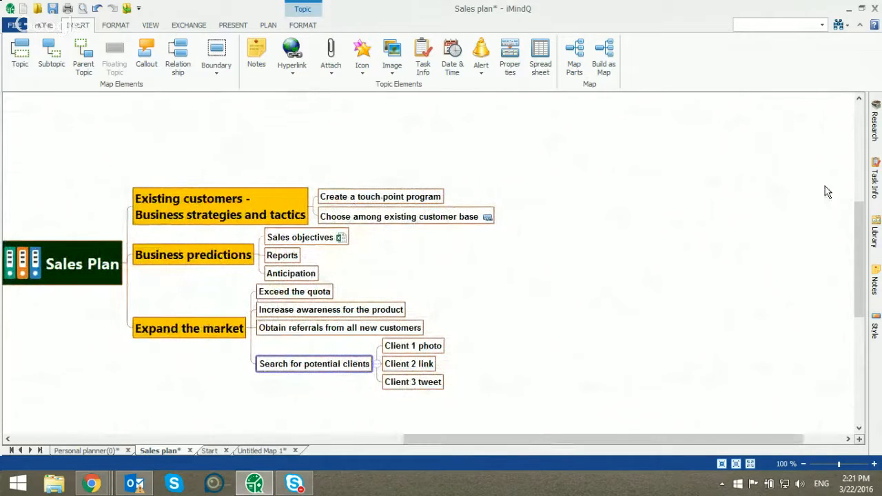
Show the Research panel beside the map and examine its available search sources
{"action": "left_click", "coordinate": [874, 127]}
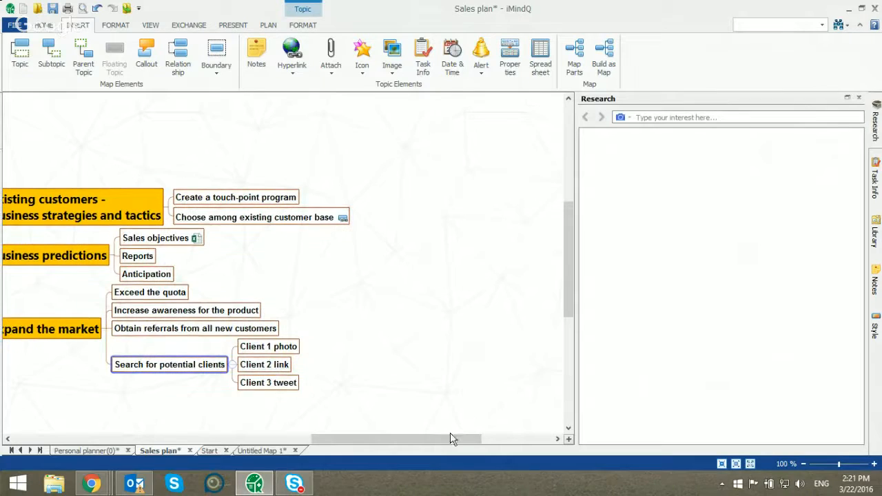
{"action": "left_click_drag", "start_coordinate": [448, 438], "coordinate": [398, 442]}
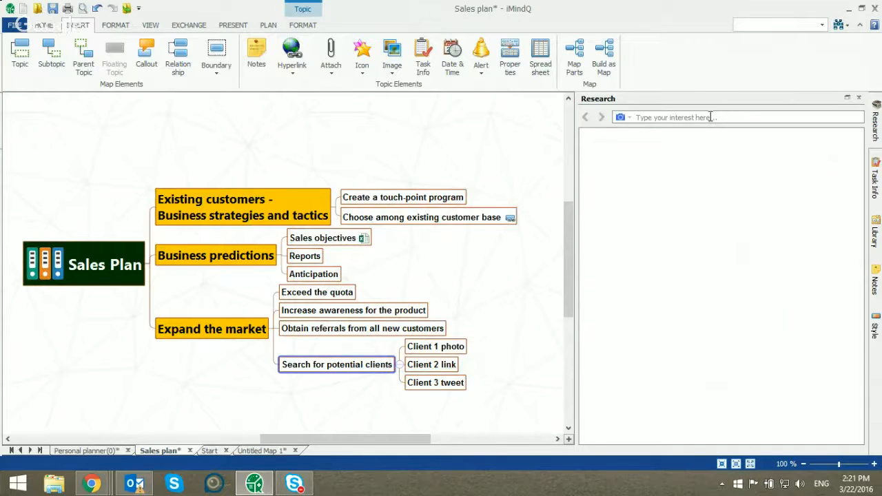
{"action": "left_click", "coordinate": [710, 117]}
{"action": "left_click", "coordinate": [633, 120]}
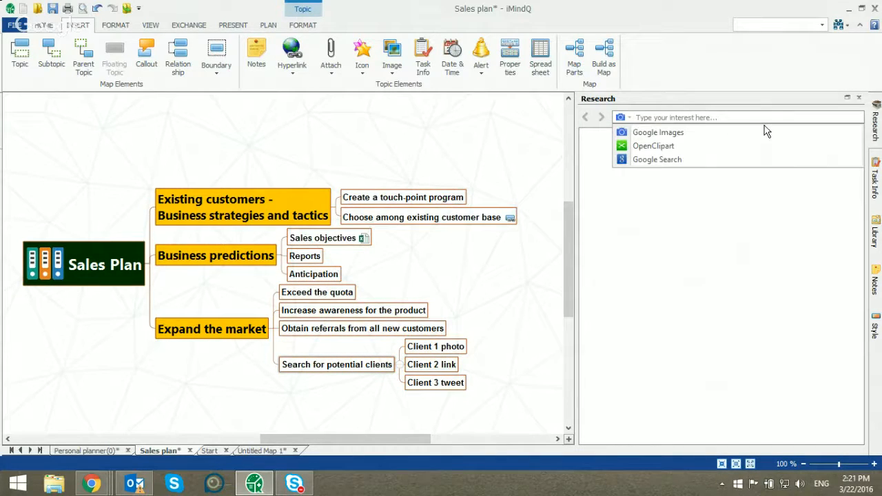
{"action": "left_click", "coordinate": [620, 121]}
{"action": "left_click", "coordinate": [621, 121]}
Delete the Client 3 tweet subtopic under "Search for potential clients"
{"action": "left_click", "coordinate": [458, 384]}
{"action": "key", "text": "Delete"}
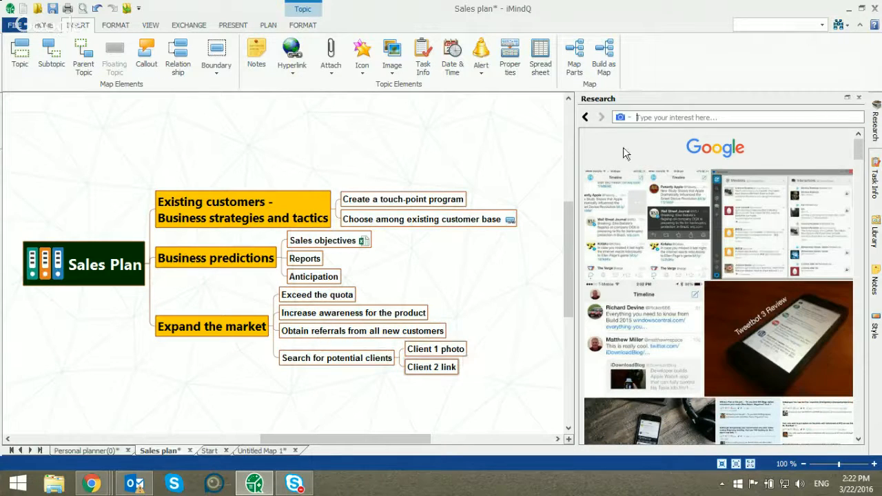
Search Google Images for "imindq" in the Research panel
{"action": "left_click", "coordinate": [649, 118]}
{"action": "left_click", "coordinate": [629, 118]}
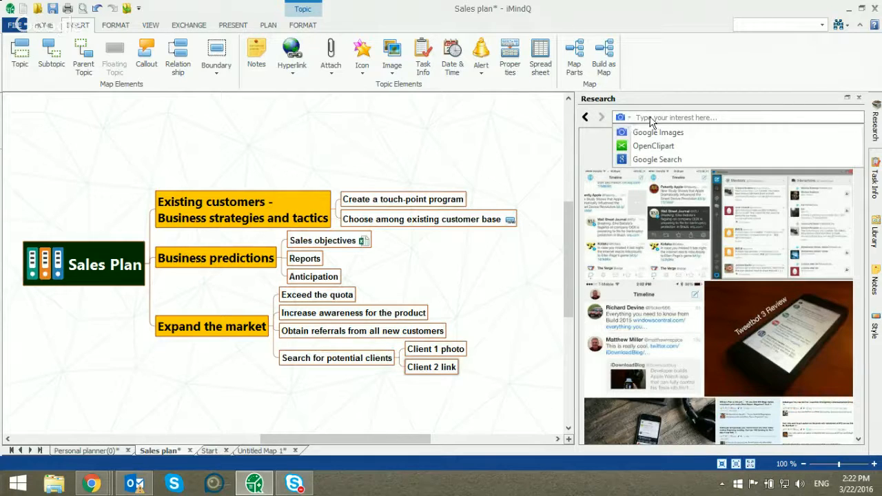
{"action": "left_click", "coordinate": [654, 117]}
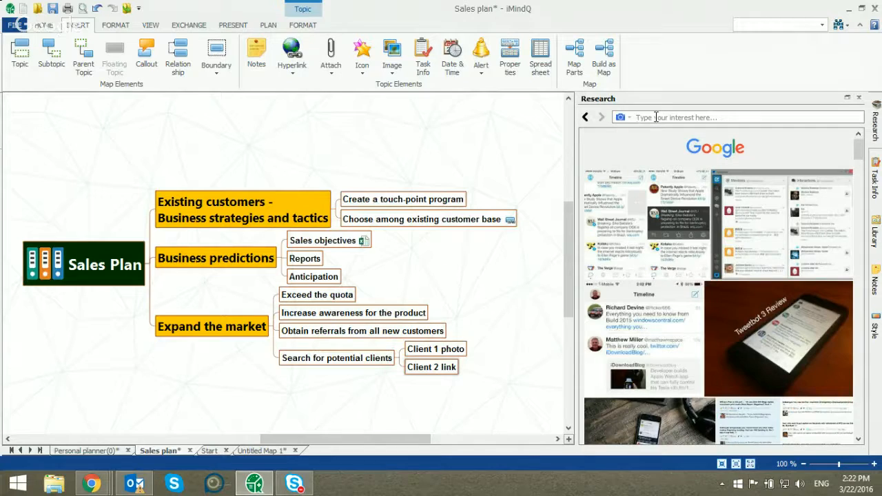
{"action": "type", "text": "imindq"}
{"action": "key", "text": "Return"}
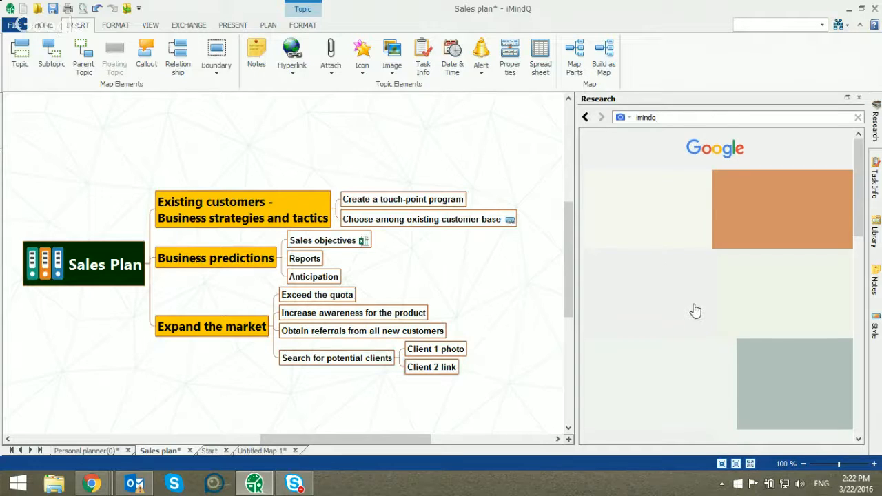
Switch the research source to OpenClipart and back to Google Images
{"action": "left_click", "coordinate": [621, 117]}
{"action": "left_click", "coordinate": [647, 147]}
{"action": "left_click", "coordinate": [622, 118]}
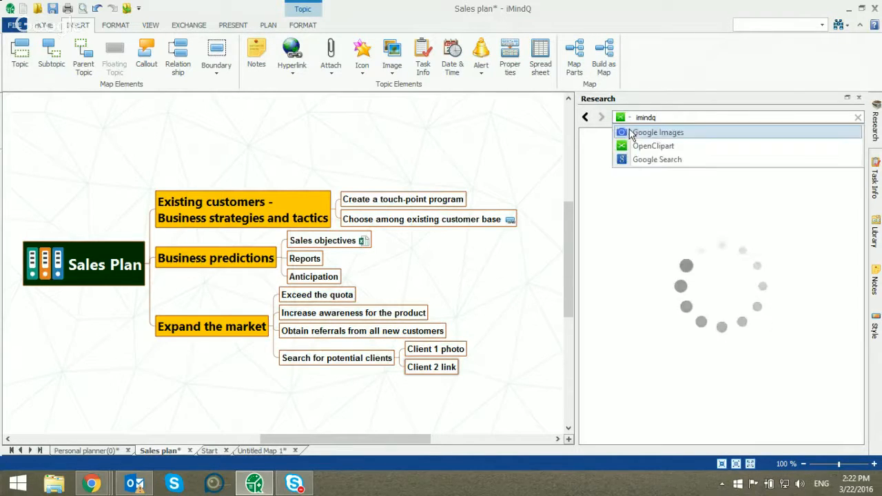
{"action": "left_click", "coordinate": [656, 132]}
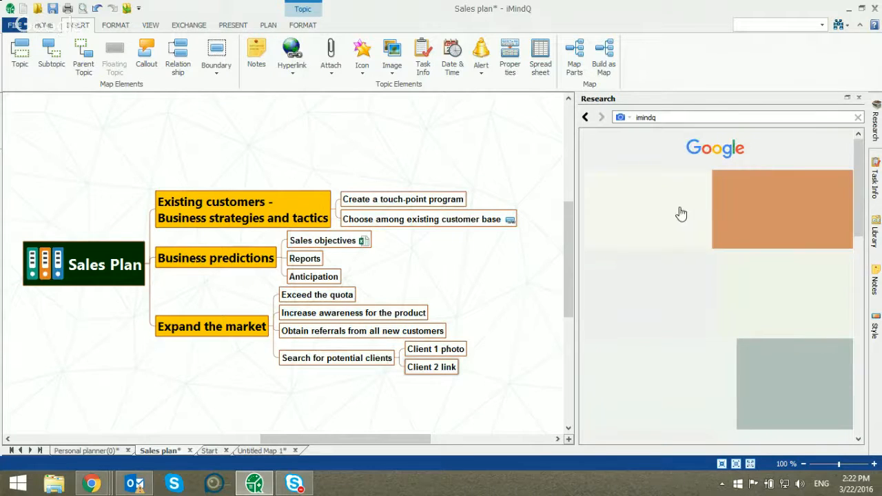
Clear the research search term and reopen the Research panel
{"action": "double_click", "coordinate": [648, 118]}
{"action": "key", "text": "BackSpace"}
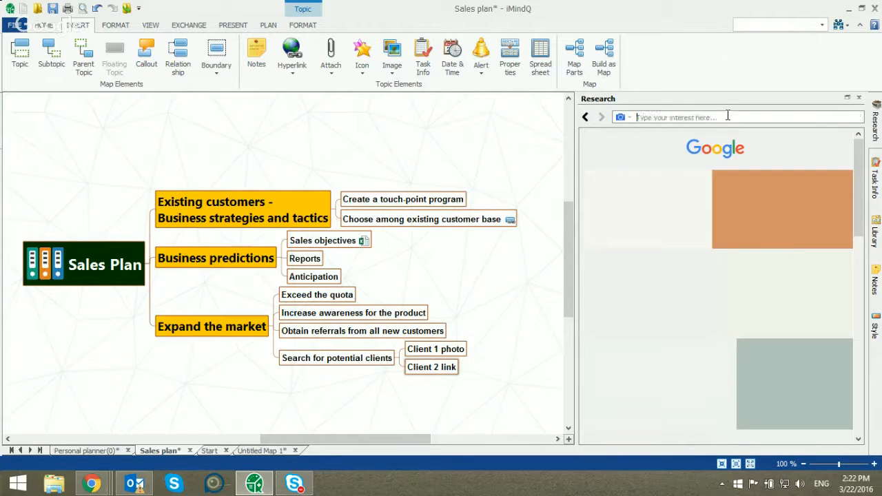
{"action": "type", "text": "imindq"}
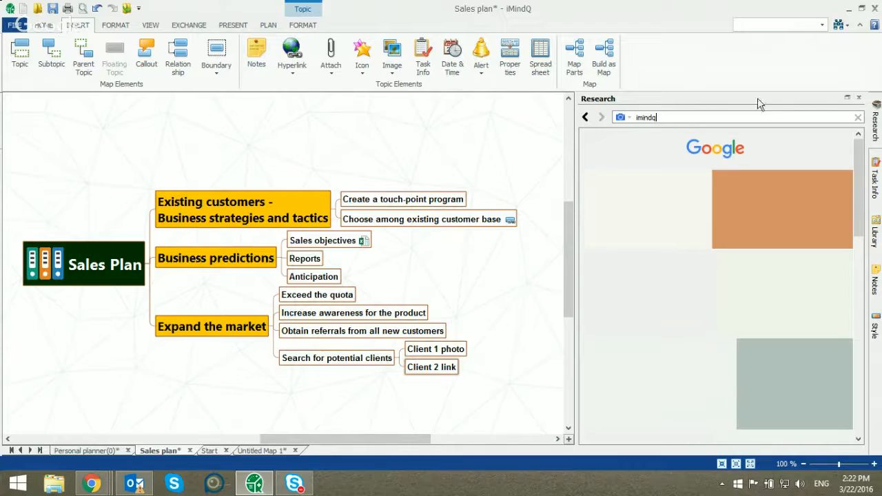
{"action": "left_click", "coordinate": [858, 117]}
{"action": "left_click", "coordinate": [859, 98]}
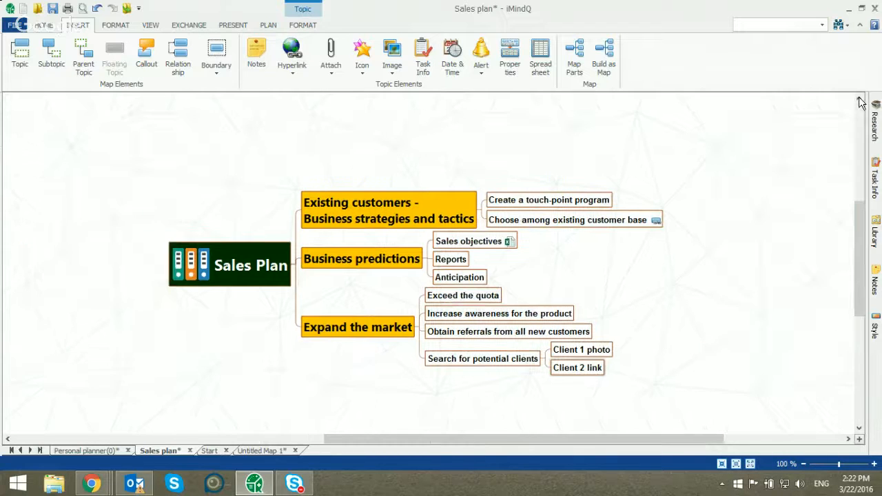
{"action": "left_click", "coordinate": [875, 116]}
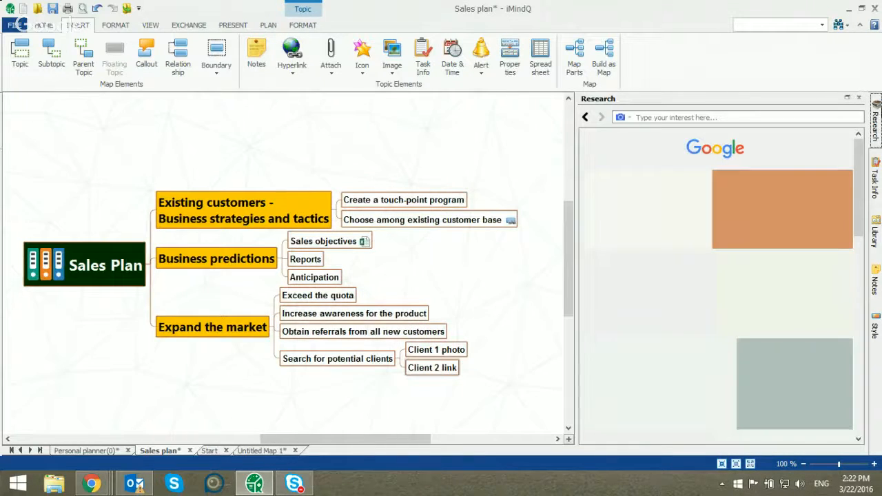
{"action": "left_click", "coordinate": [859, 98]}
{"action": "left_click", "coordinate": [876, 116]}
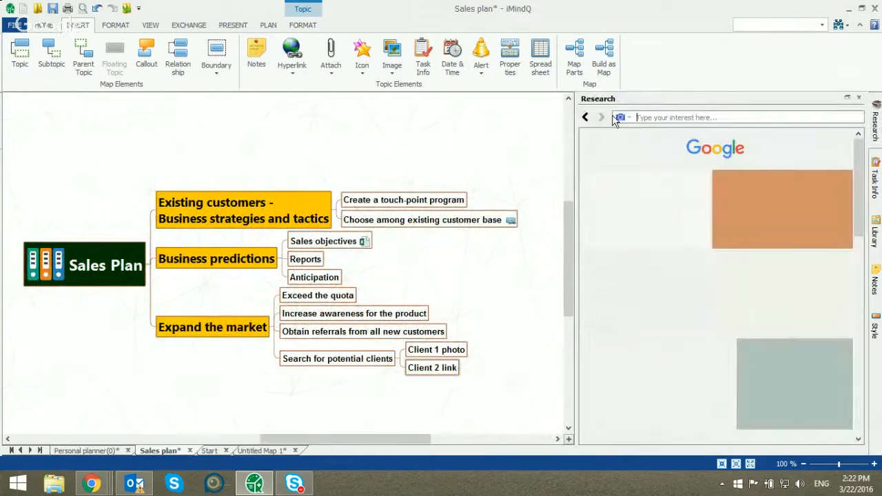
Set the research source to Google Search and search for "imindq"
{"action": "left_click", "coordinate": [623, 118]}
{"action": "left_click", "coordinate": [643, 158]}
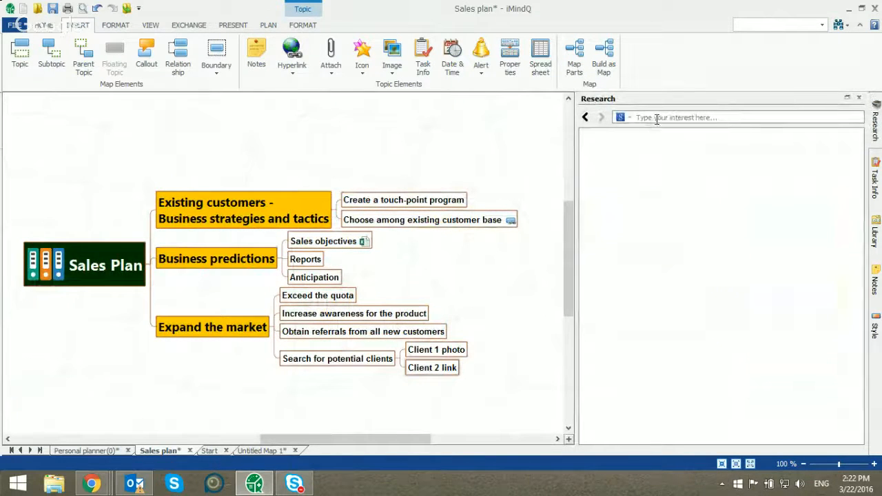
{"action": "left_click", "coordinate": [657, 119]}
{"action": "type", "text": "imindq"}
{"action": "key", "text": "Return"}
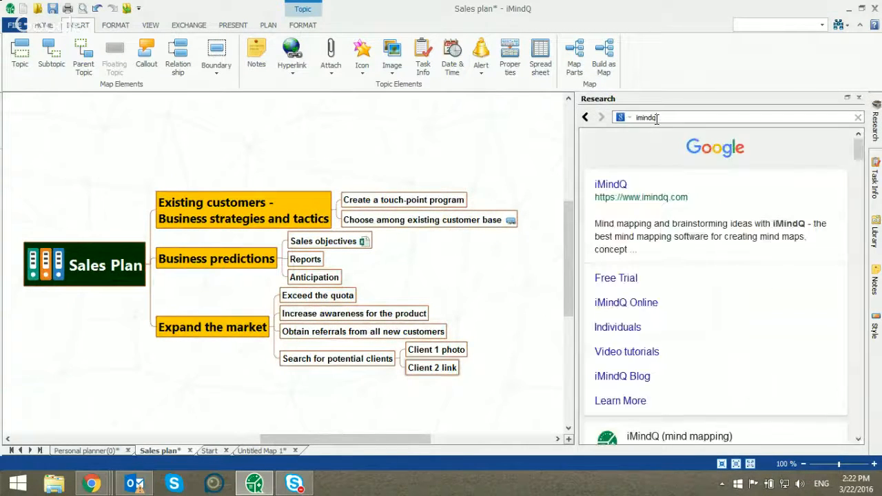
Switch the "imindq" research to Google Images and browse the image results
{"action": "left_click", "coordinate": [623, 118]}
{"action": "left_click", "coordinate": [643, 129]}
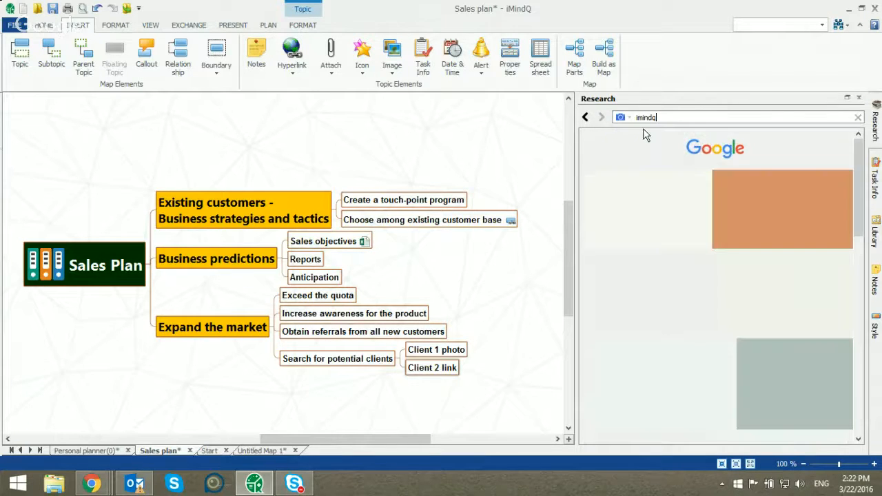
{"action": "scroll", "coordinate": [733, 213], "scroll_direction": "down", "scroll_amount": 1}
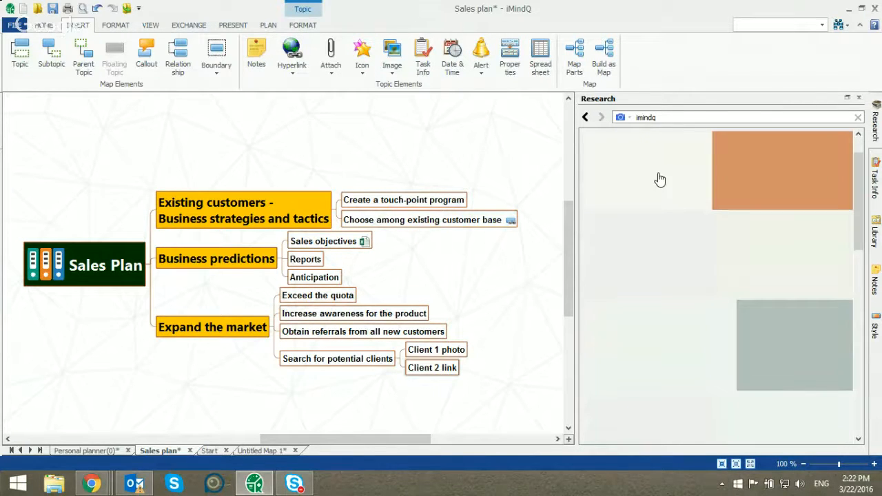
Try to add an image result to the Client 1 photo topic and delete the inserted subtopic
{"action": "left_click_drag", "start_coordinate": [659, 179], "coordinate": [467, 353]}
{"action": "left_click", "coordinate": [514, 355]}
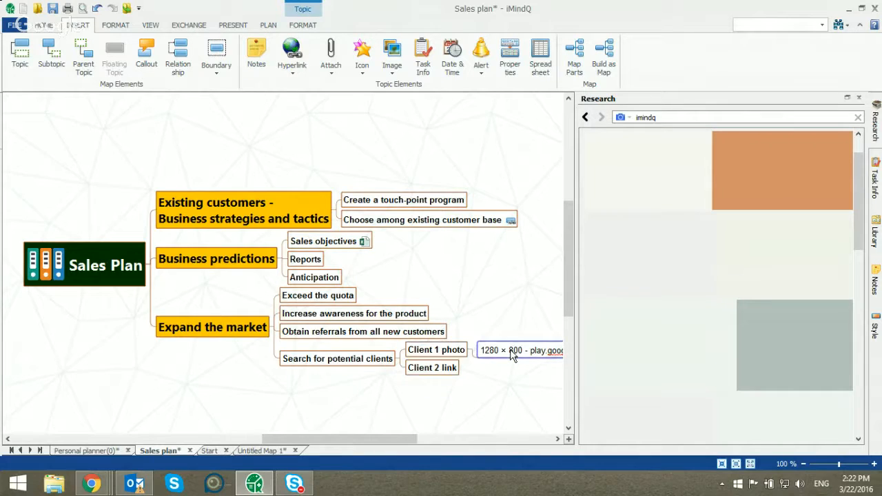
{"action": "key", "text": "Delete"}
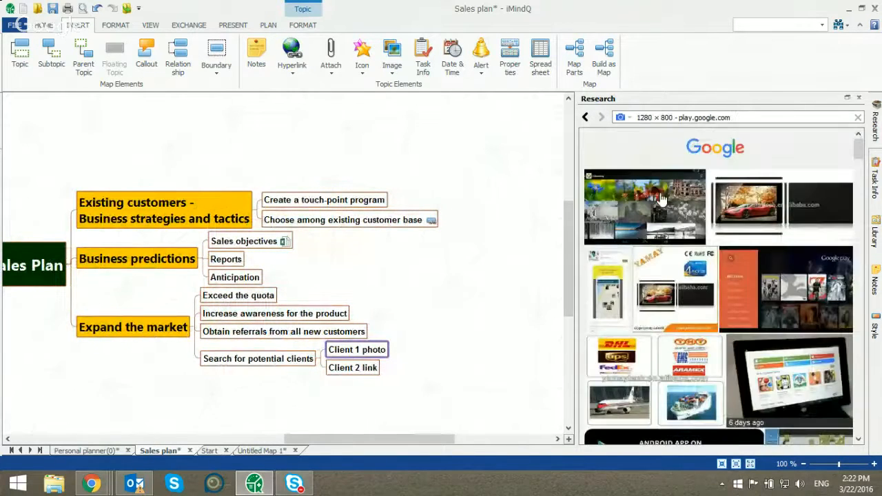
Search Google Images for "imindq" again and insert the first image result into the Client 1 photo topic
{"action": "left_click", "coordinate": [742, 117]}
{"action": "type", "text": "imindq"}
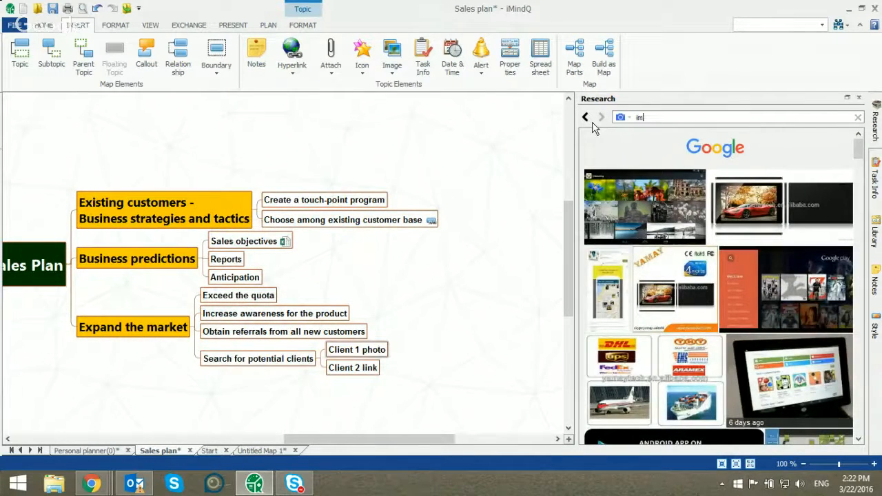
{"action": "key", "text": "Return"}
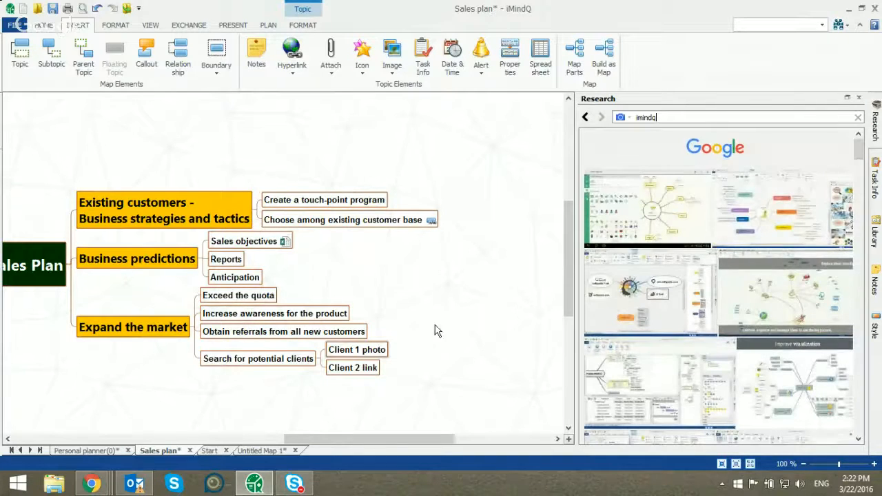
{"action": "left_click_drag", "start_coordinate": [424, 441], "coordinate": [402, 441]}
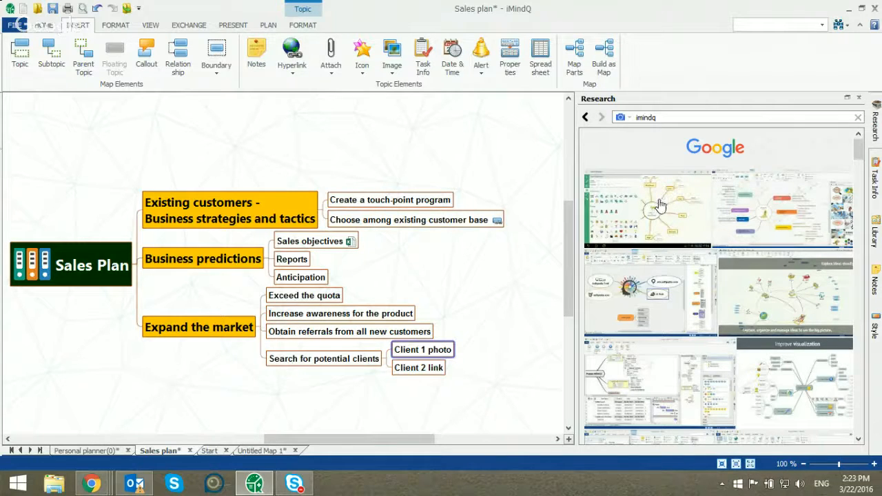
{"action": "left_click_drag", "start_coordinate": [663, 205], "coordinate": [438, 350]}
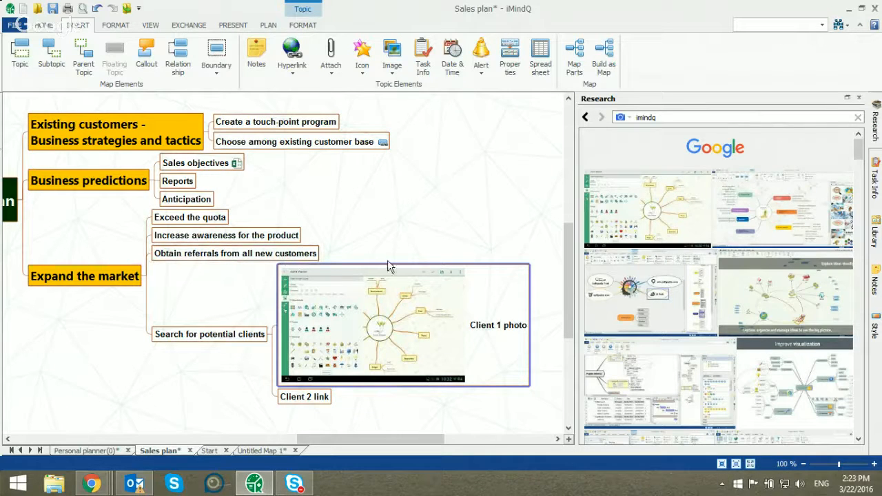
Switch the "imindq" research to Google Search and add the iMindQ website result as a linked subtopic of Client 2 link
{"action": "left_click", "coordinate": [625, 118]}
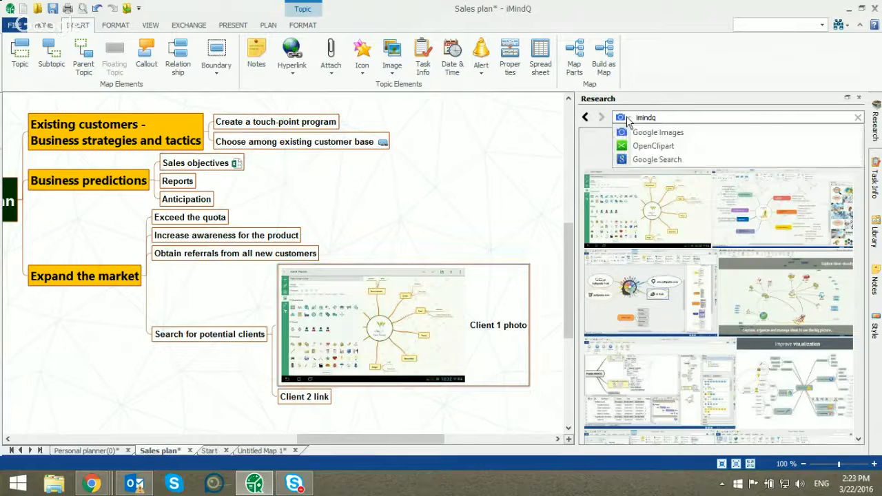
{"action": "left_click", "coordinate": [670, 159]}
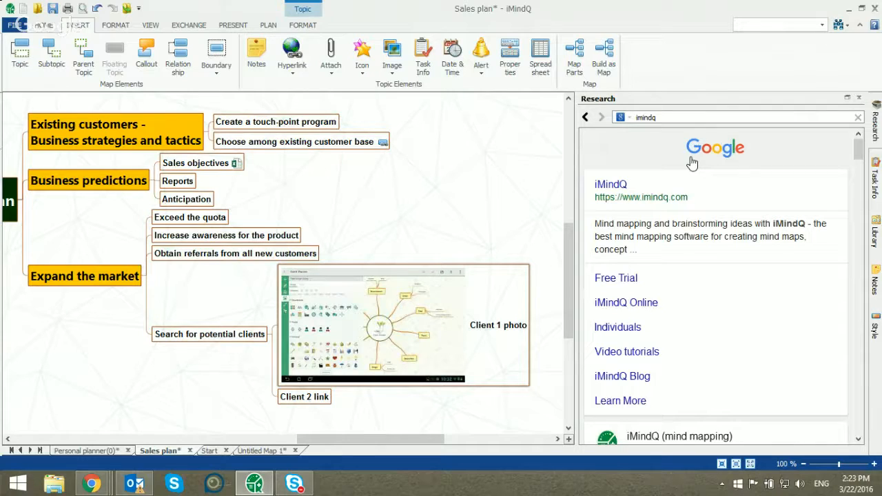
{"action": "scroll", "coordinate": [526, 262], "scroll_direction": "down", "scroll_amount": 2}
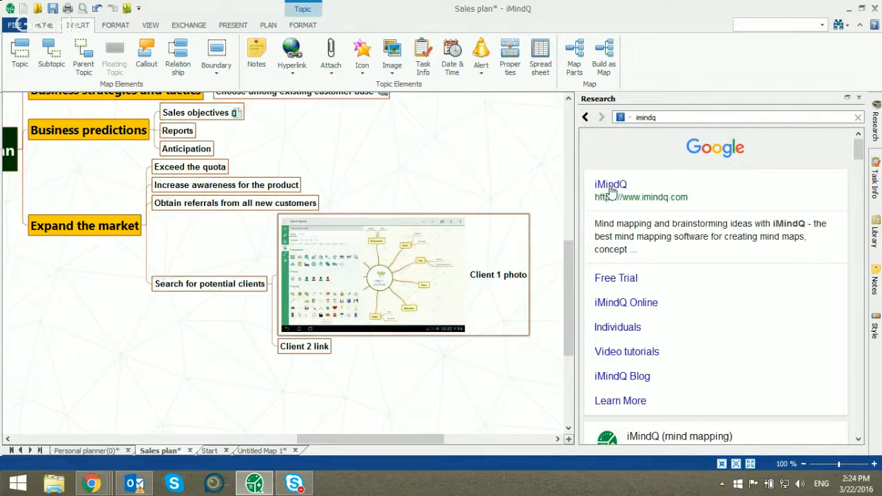
{"action": "left_click_drag", "start_coordinate": [607, 187], "coordinate": [317, 349]}
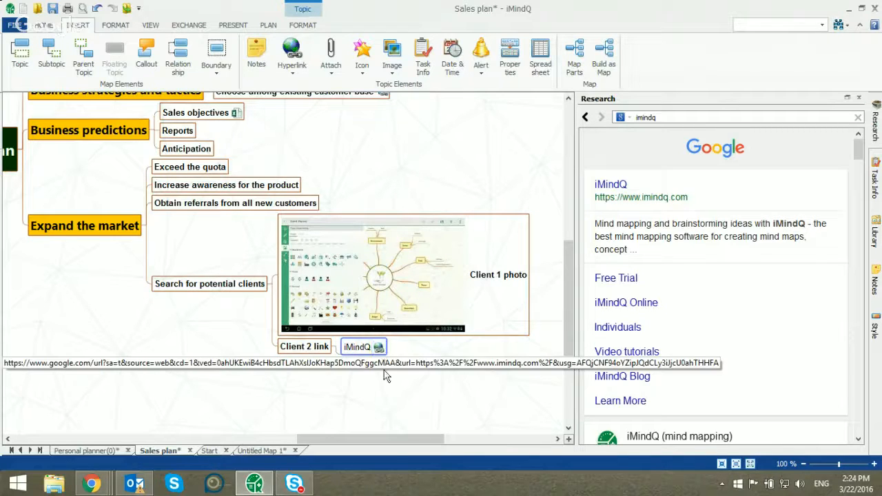
{"action": "left_click_drag", "start_coordinate": [391, 440], "coordinate": [397, 441]}
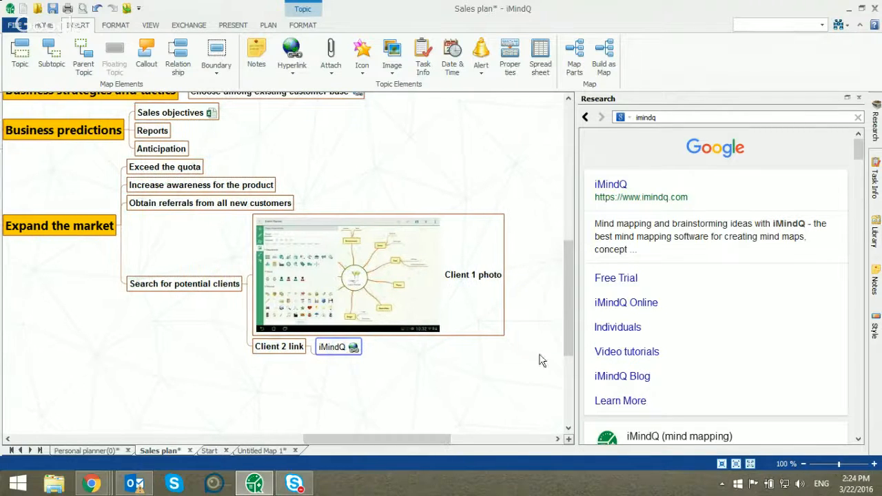
Clear the research query, add a new subtopic after Search for potential clients, and close the research pane
{"action": "left_click", "coordinate": [305, 369]}
{"action": "left_click", "coordinate": [858, 117]}
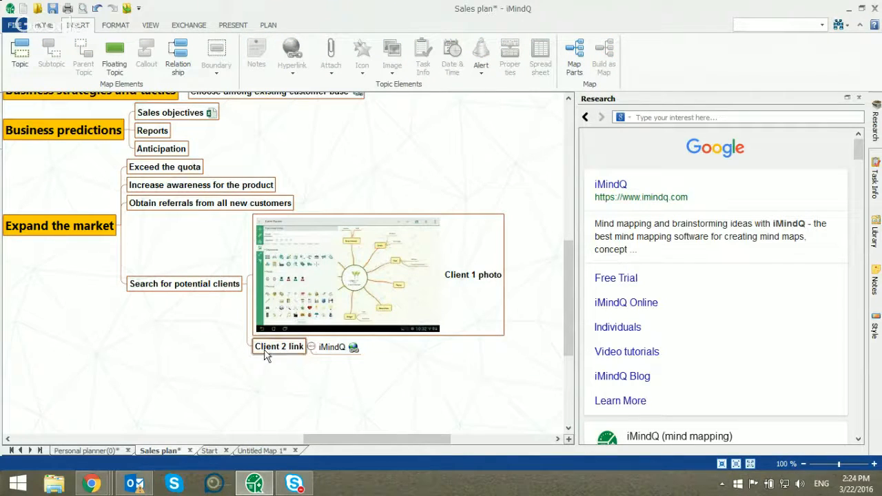
{"action": "left_click", "coordinate": [231, 286]}
{"action": "key", "text": "Return"}
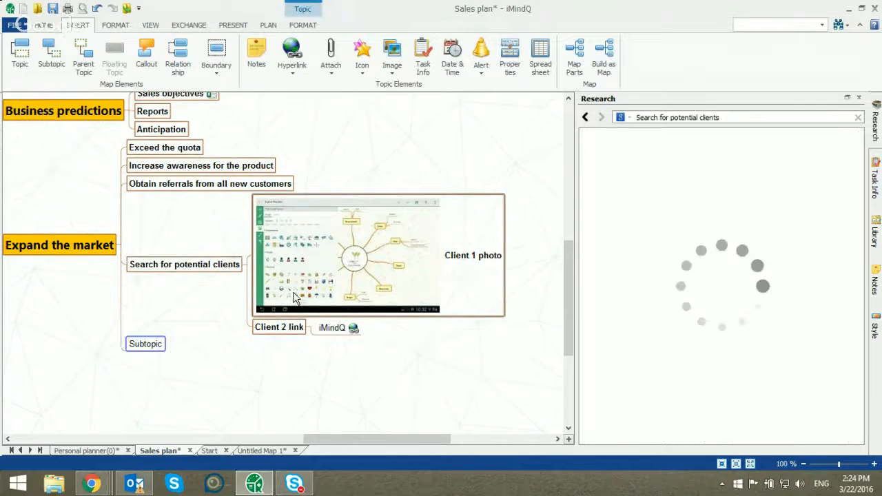
{"action": "left_click", "coordinate": [859, 98]}
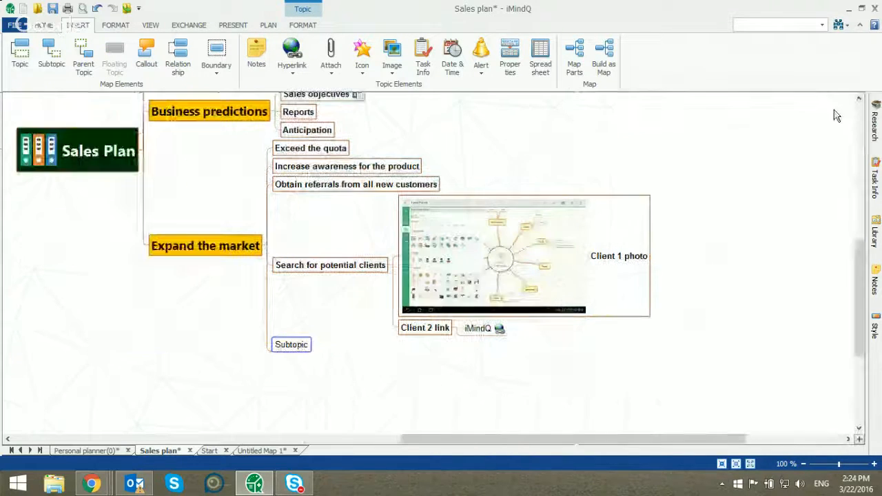
Move the new subtopic under Search for potential clients and name it "Client 3 text information"
{"action": "left_click", "coordinate": [295, 346]}
{"action": "left_click", "coordinate": [288, 355]}
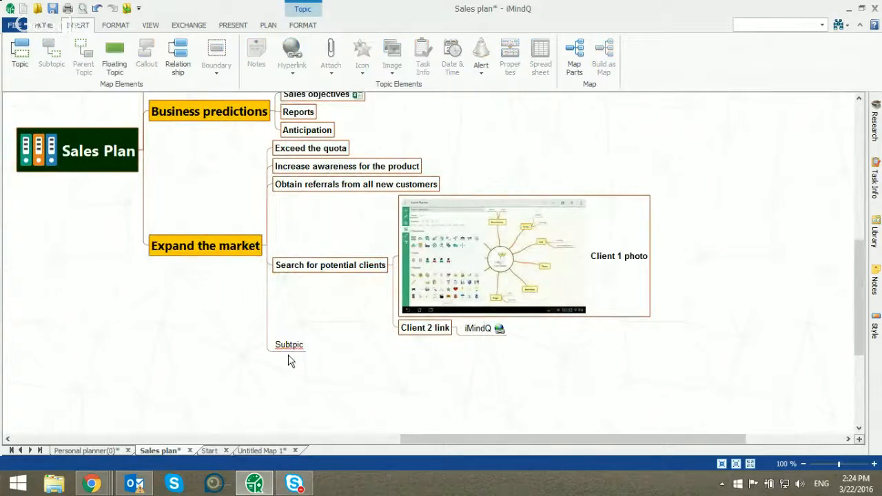
{"action": "left_click", "coordinate": [286, 347]}
{"action": "left_click_drag", "start_coordinate": [286, 348], "coordinate": [351, 348]}
{"action": "type", "text": "Client"}
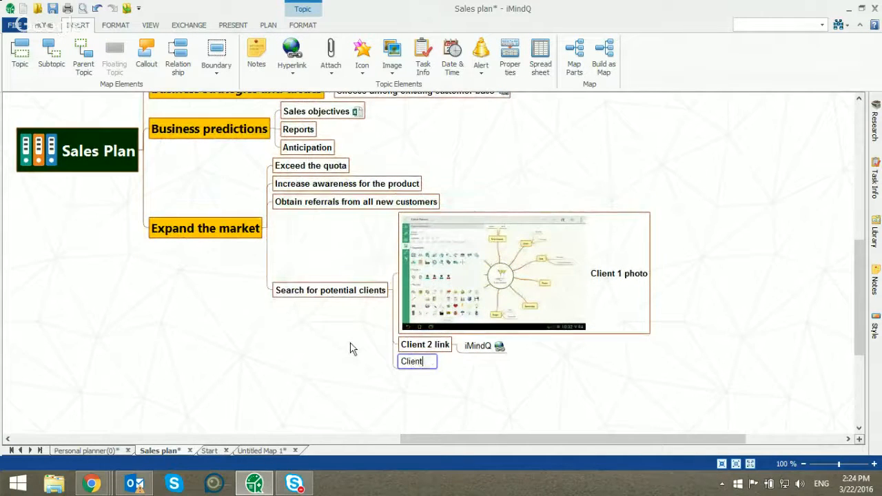
{"action": "type", "text": " 3 text information"}
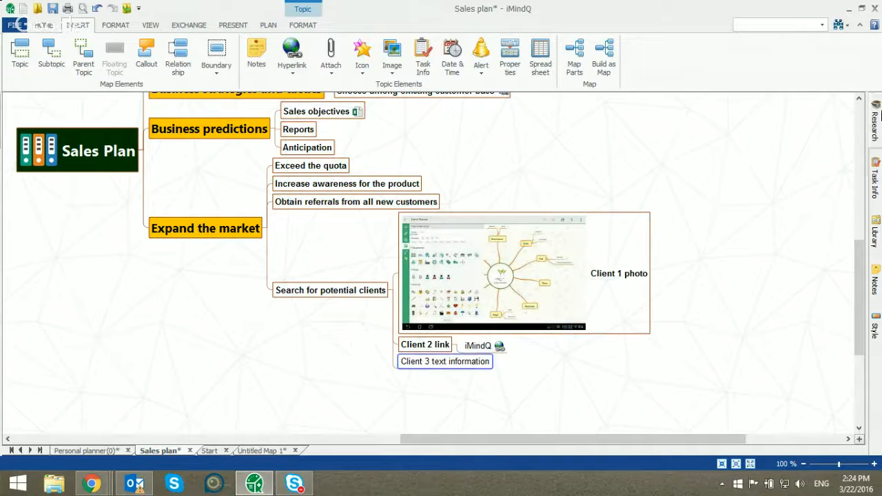
Search Google for "imindq" in the research pane and add the first result's description as a subtopic of Client 3 text information
{"action": "left_click", "coordinate": [876, 124]}
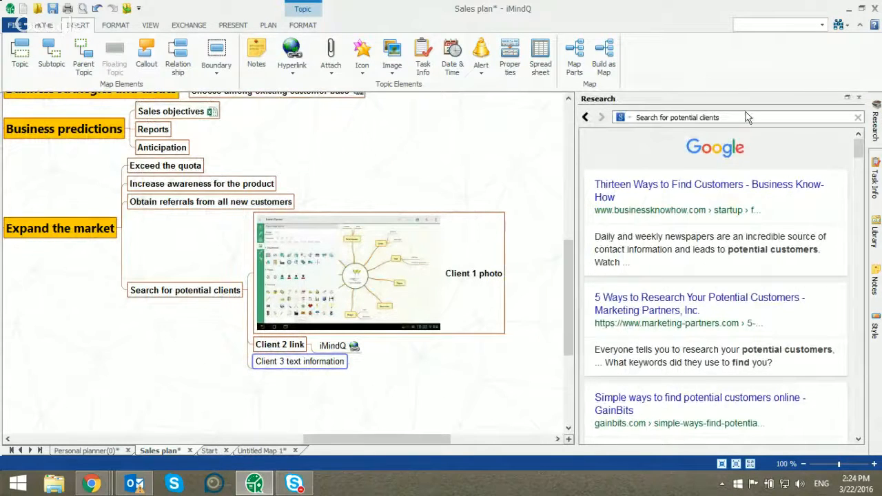
{"action": "left_click", "coordinate": [857, 119]}
{"action": "type", "text": "imindq"}
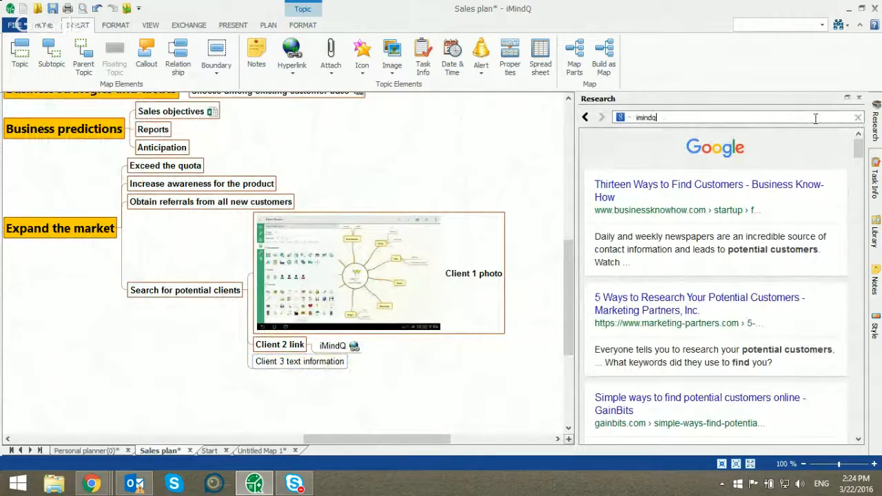
{"action": "key", "text": "Return"}
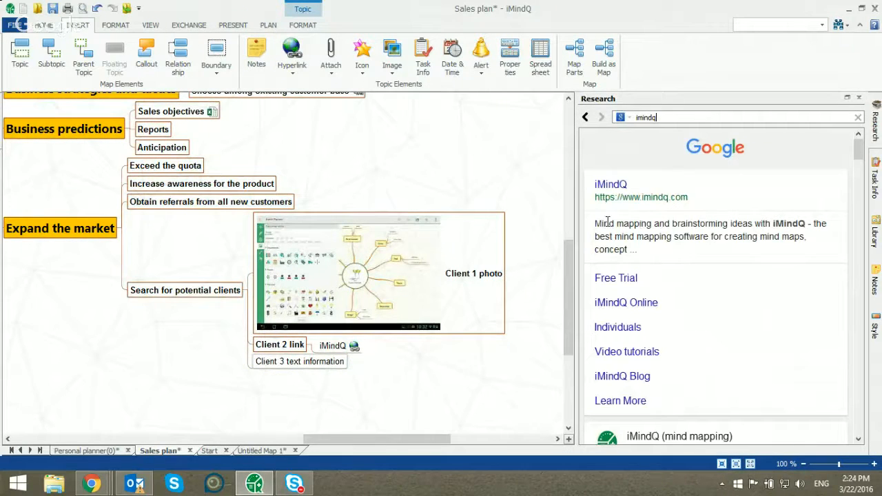
{"action": "left_click_drag", "start_coordinate": [594, 222], "coordinate": [329, 369]}
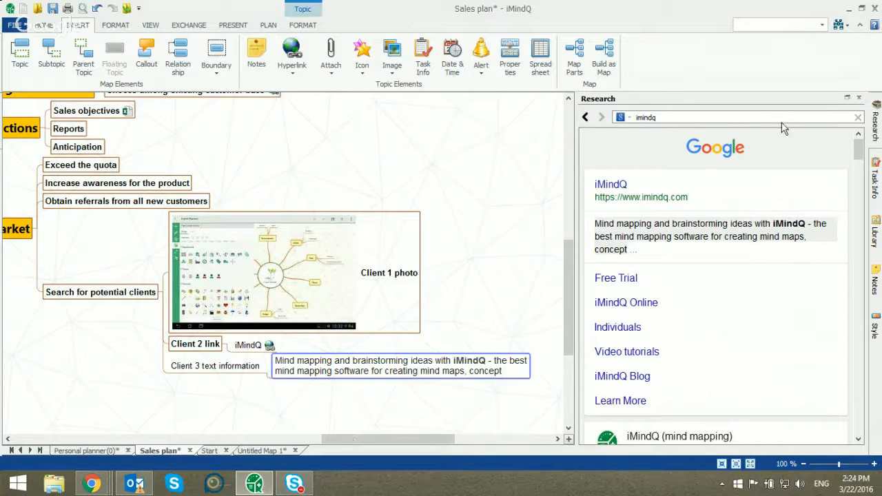
{"action": "left_click", "coordinate": [859, 99]}
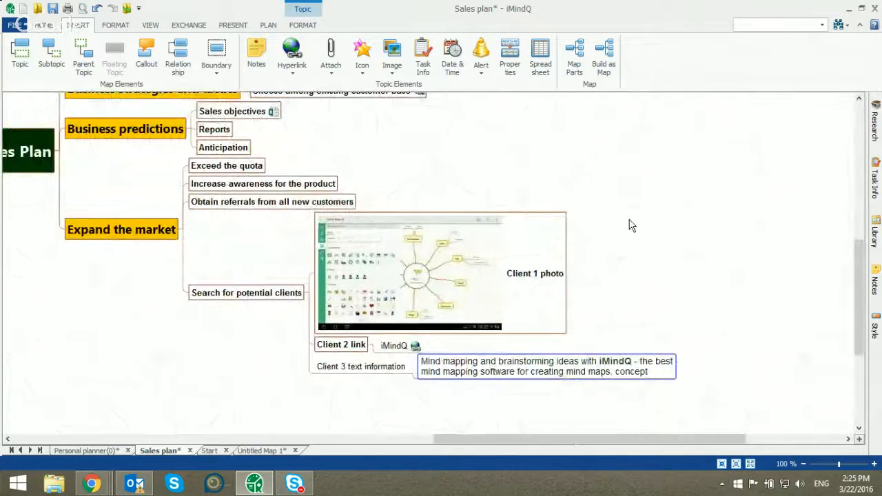
Export the Sales plan map to the desktop as an HTML Map named "Sales plan"
{"action": "scroll", "coordinate": [630, 223], "scroll_direction": "up", "scroll_amount": 1}
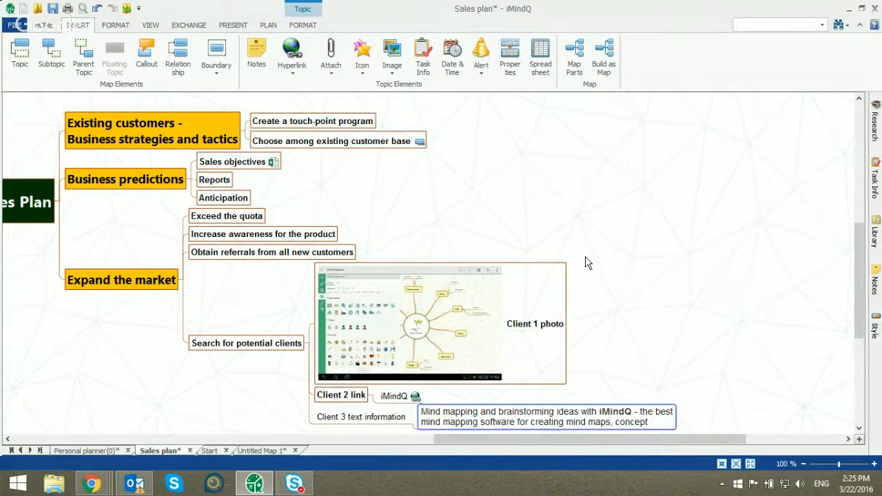
{"action": "left_click_drag", "start_coordinate": [511, 441], "coordinate": [466, 441]}
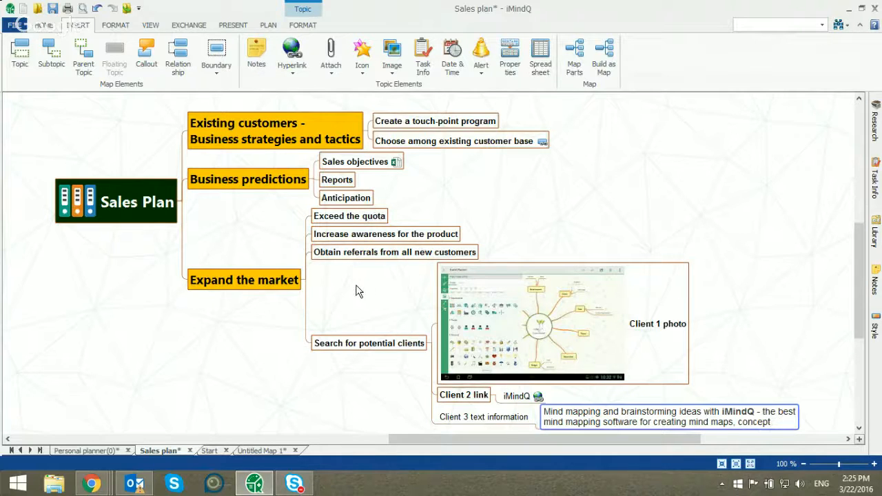
{"action": "left_click", "coordinate": [191, 26]}
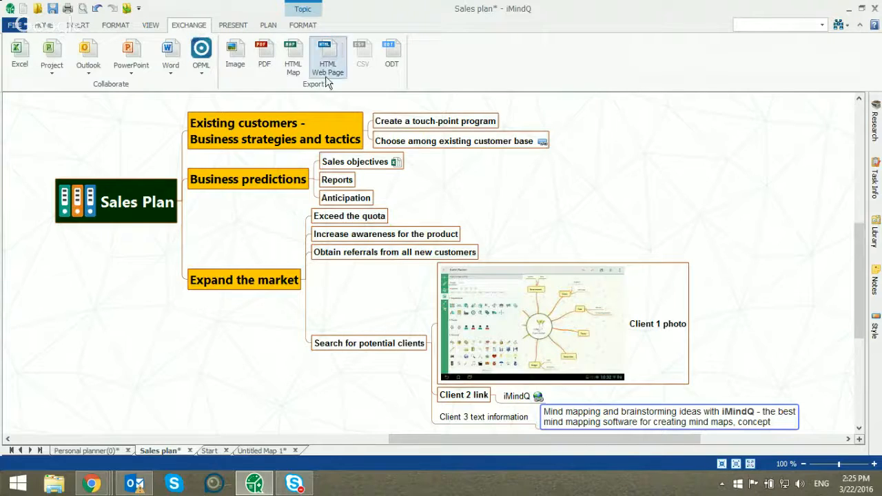
{"action": "left_click", "coordinate": [293, 68]}
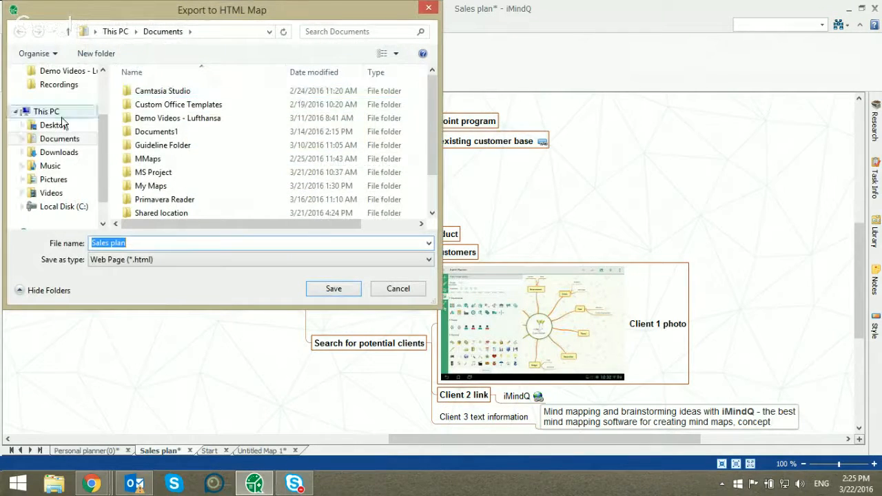
{"action": "left_click", "coordinate": [55, 125]}
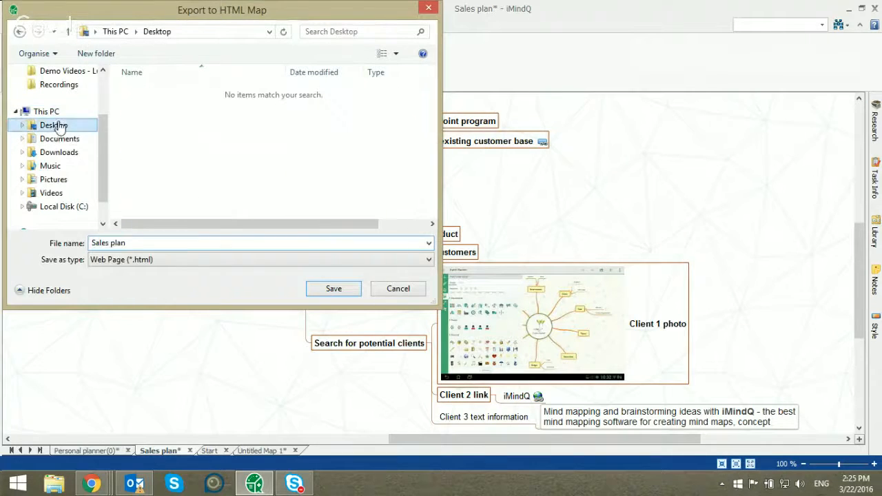
{"action": "left_click", "coordinate": [335, 290]}
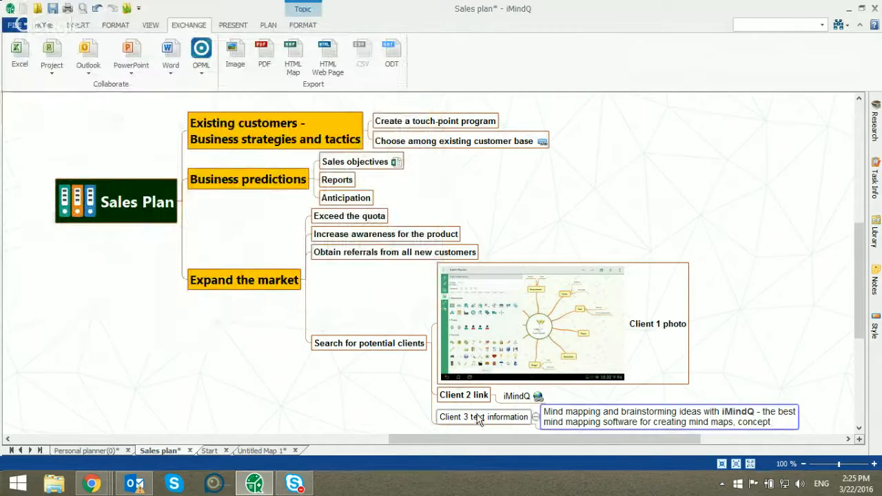
Switch to the desktop and open the exported Sales plan file in the browser
{"action": "left_click", "coordinate": [849, 9]}
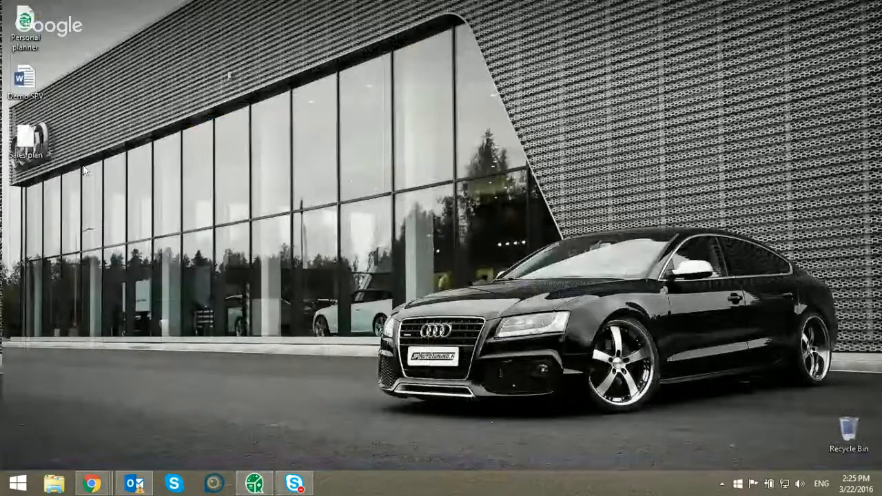
{"action": "double_click", "coordinate": [32, 149]}
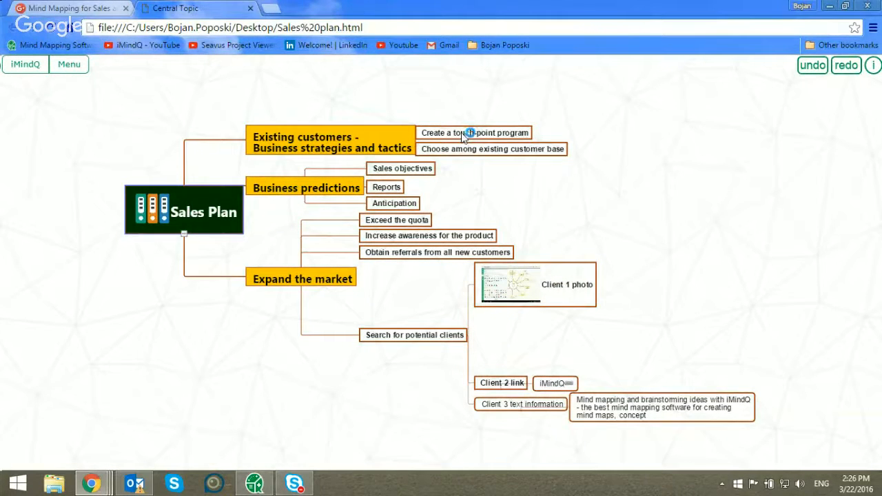
Reposition the Existing customers subtopics and Client 1 photo, and delete the description subtopic of Client 3 text information
{"action": "left_click_drag", "start_coordinate": [465, 136], "coordinate": [499, 153]}
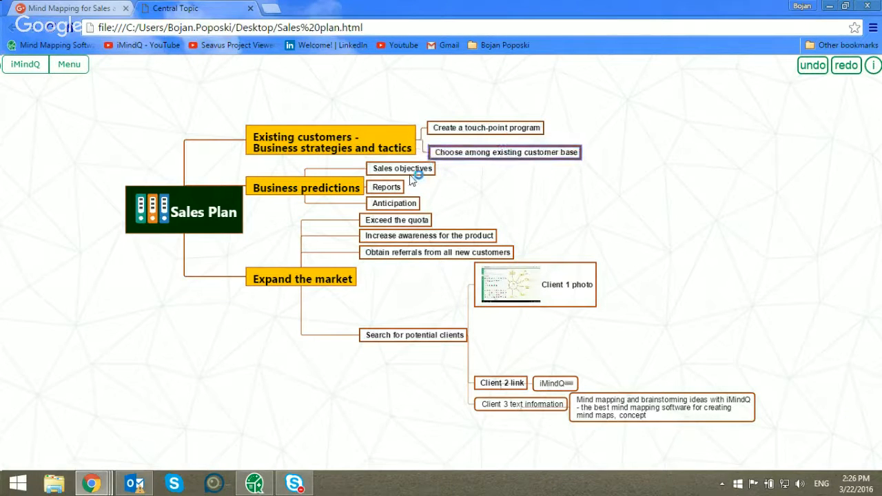
{"action": "left_click_drag", "start_coordinate": [535, 284], "coordinate": [551, 308]}
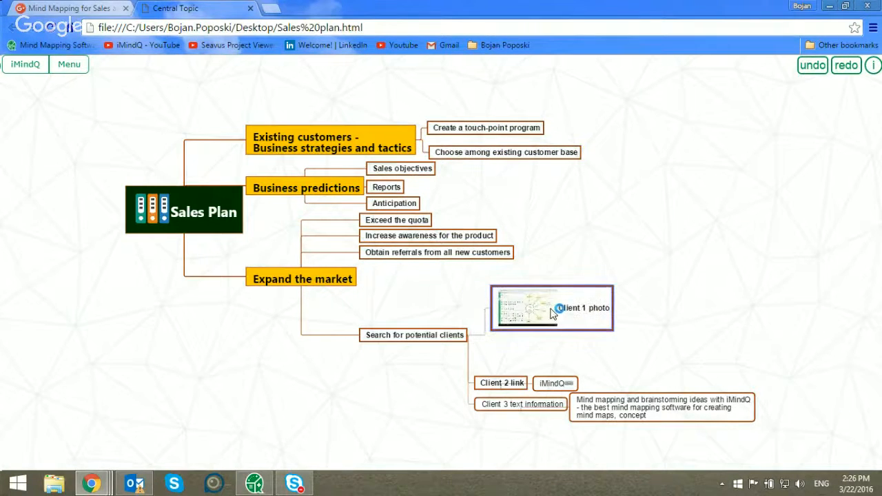
{"action": "left_click", "coordinate": [584, 398]}
{"action": "key", "text": "Delete"}
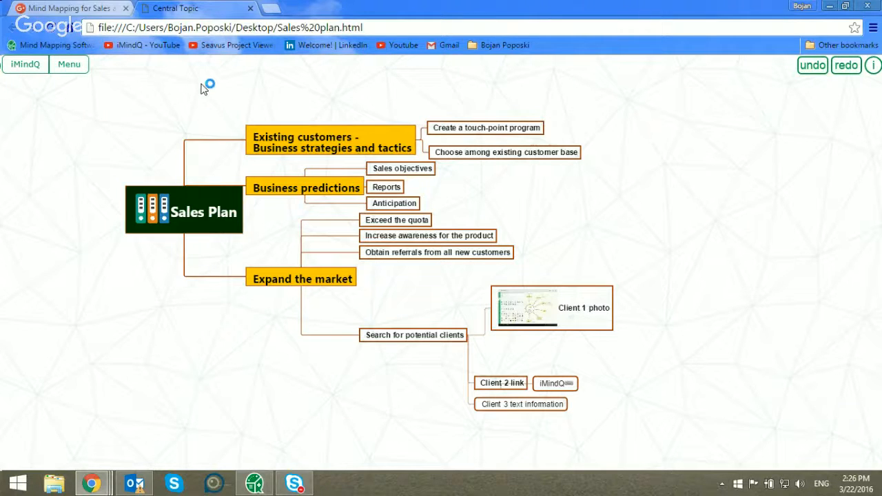
Export the edited browser map to the desktop as an HTML document named "html" and show the desktop
{"action": "left_click", "coordinate": [71, 72]}
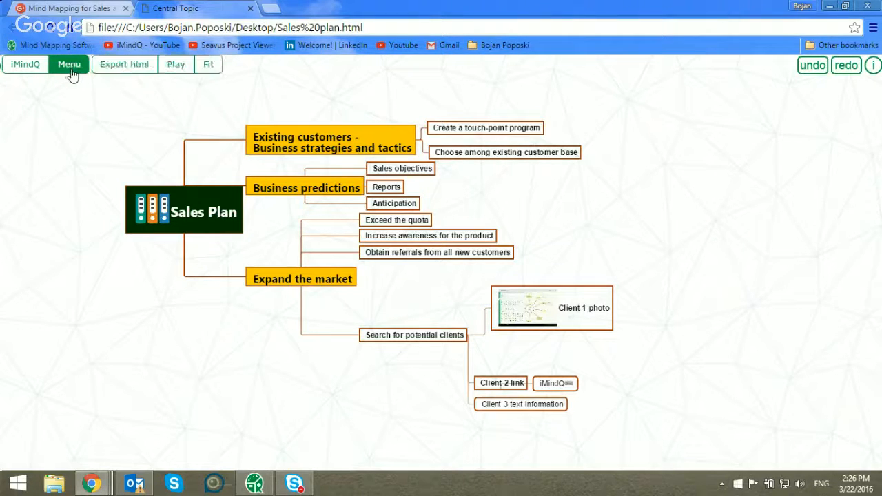
{"action": "left_click", "coordinate": [115, 70]}
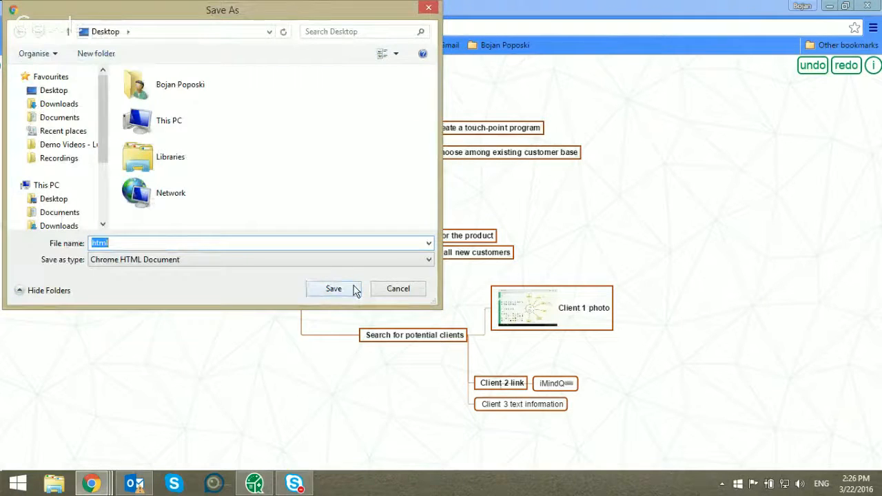
{"action": "left_click", "coordinate": [334, 289]}
{"action": "key", "text": "super+d"}
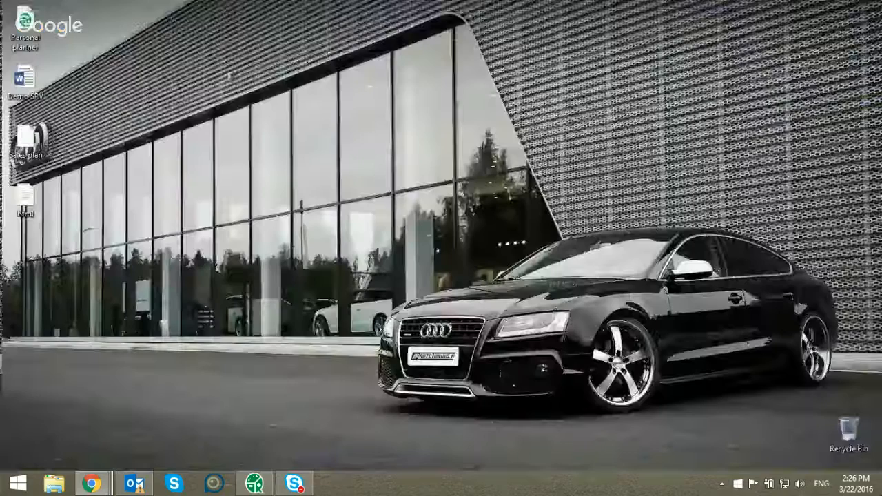
Switch to the Google Hangouts window and stop the live broadcast
{"action": "left_click", "coordinate": [881, 490]}
{"action": "left_click", "coordinate": [880, 489]}
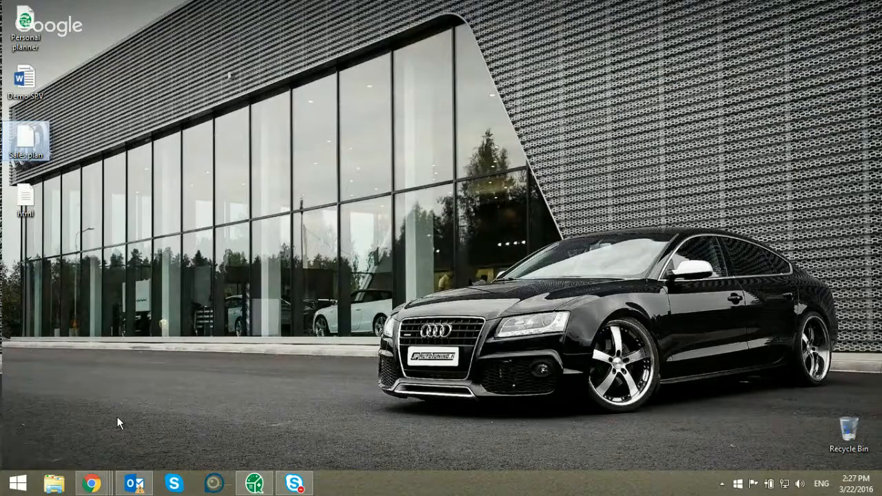
{"action": "mouse_move", "coordinate": [97, 479]}
{"action": "mouse_move", "coordinate": [185, 429]}
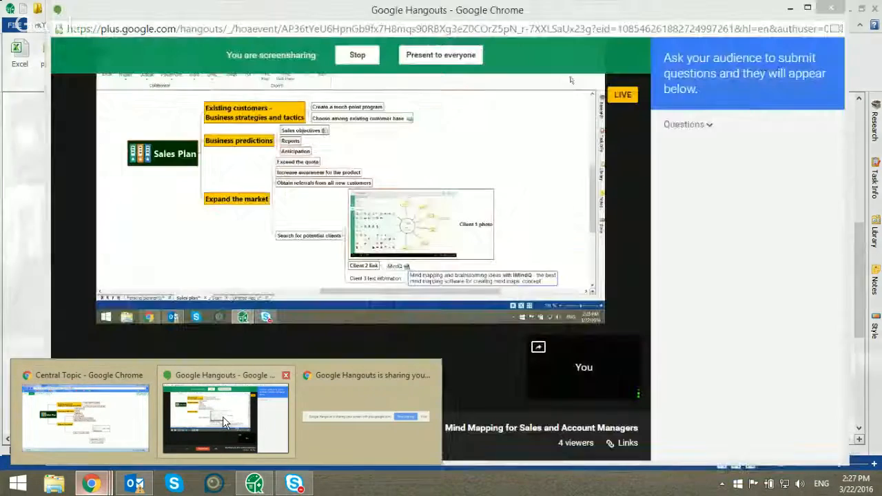
{"action": "left_click", "coordinate": [222, 416]}
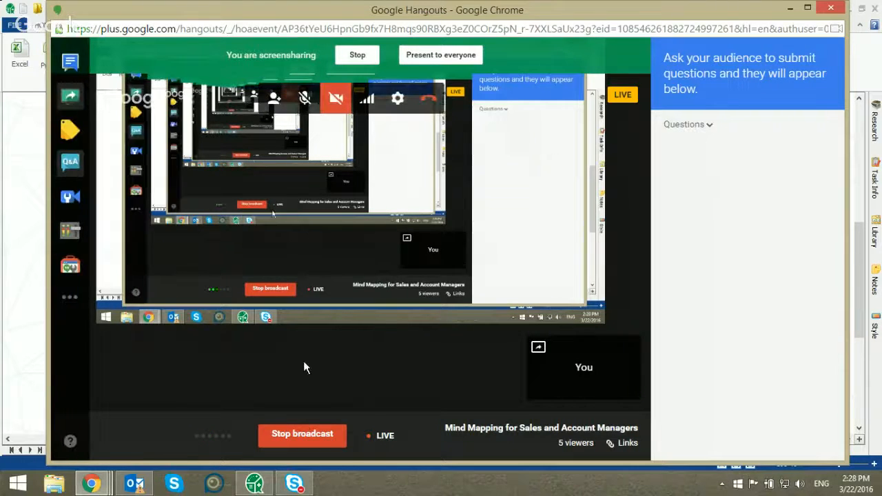
{"action": "left_click", "coordinate": [302, 434]}
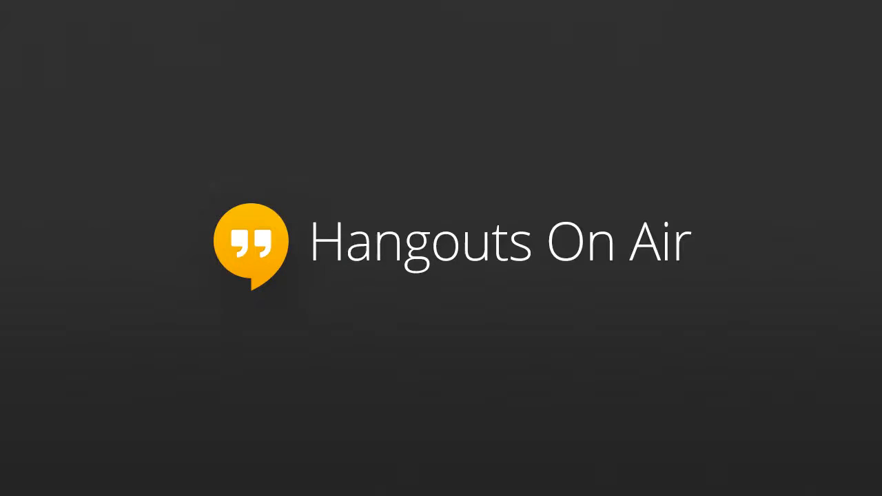